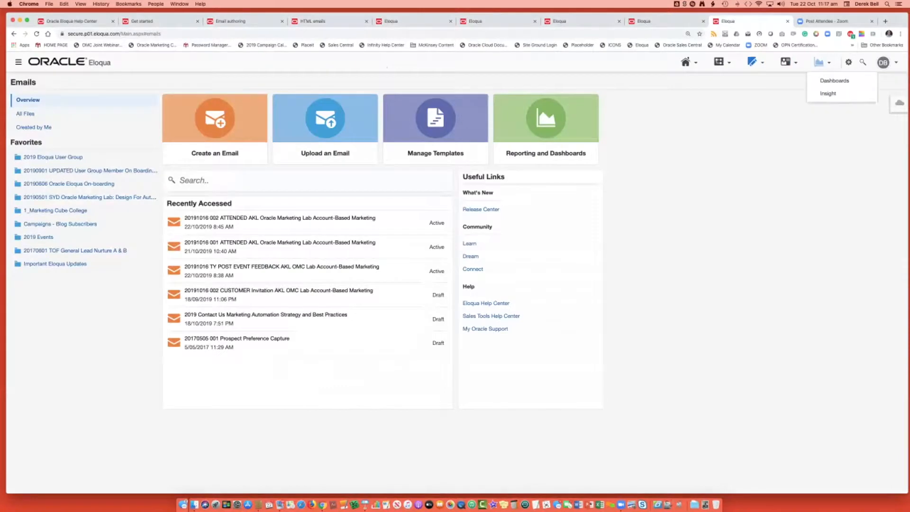
Open the Email Open by Device dashboard from the analytics dashboards overview.
left_click(835, 81)
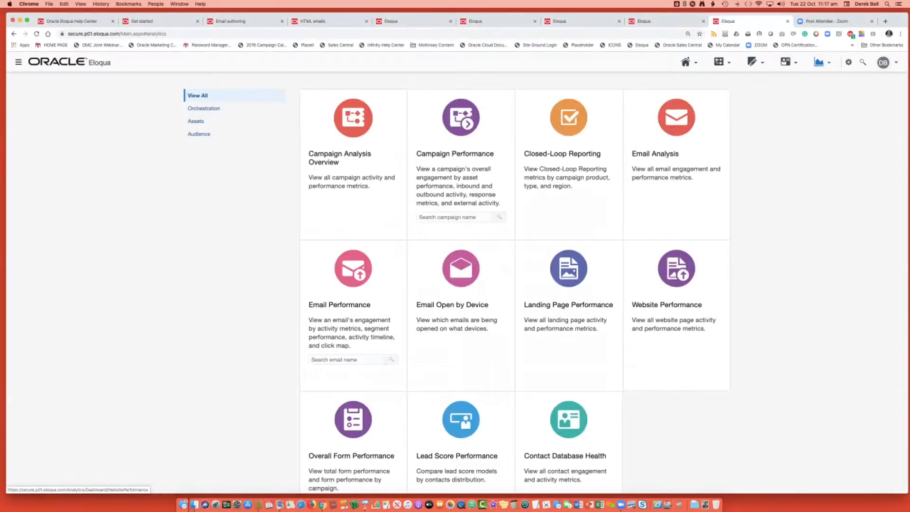
scroll(514, 265, "down", 3)
scroll(515, 265, "down", 2)
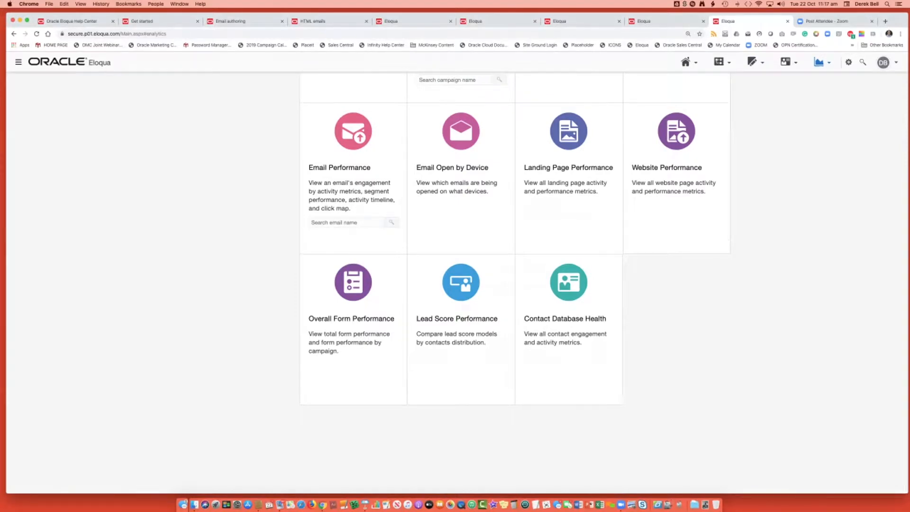
scroll(461, 266, "up", 3)
left_click(461, 251)
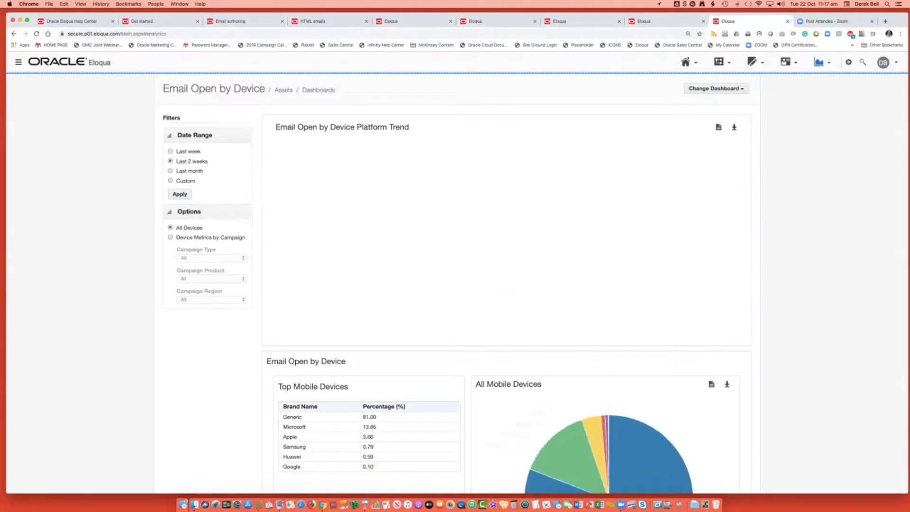
Examine the email open breakdowns by device, mail client and operating system, including the operating system chart's segments, and the platform trend.
scroll(455, 284, "down", 5)
scroll(506, 284, "down", 4)
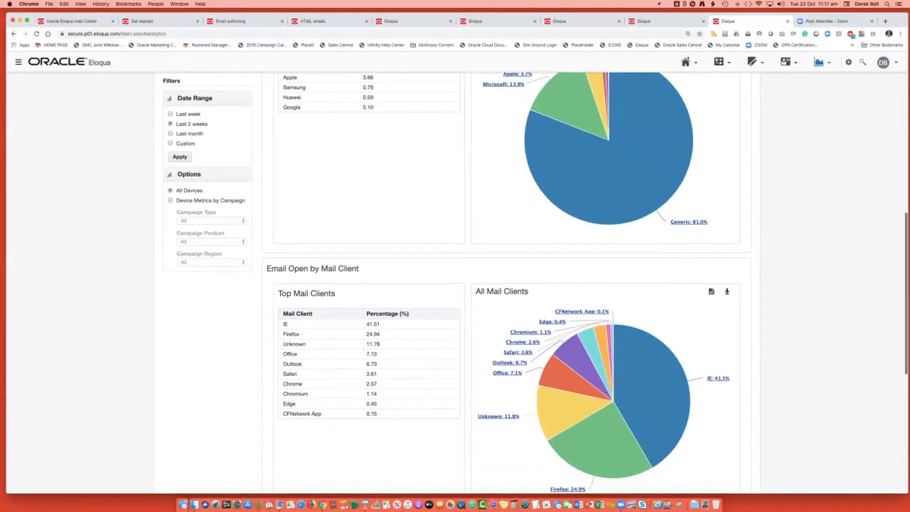
scroll(506, 285, "up", 3)
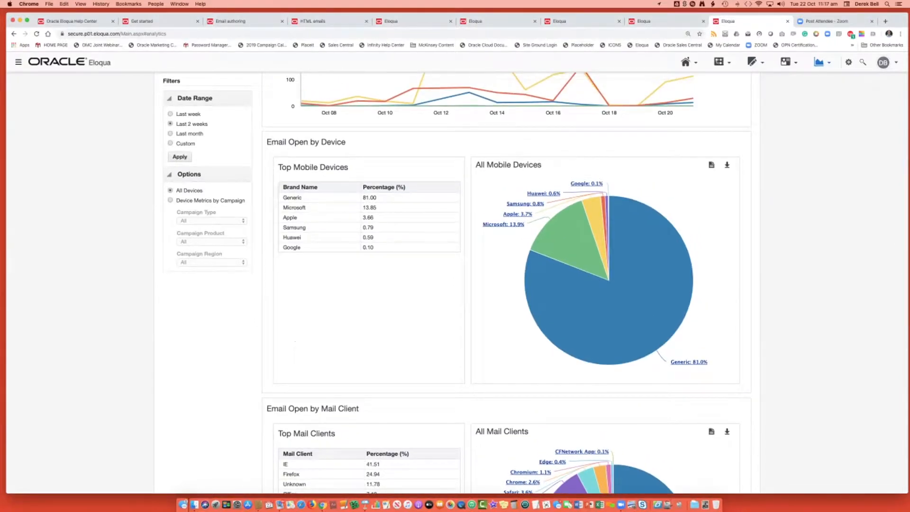
scroll(506, 284, "down", 3)
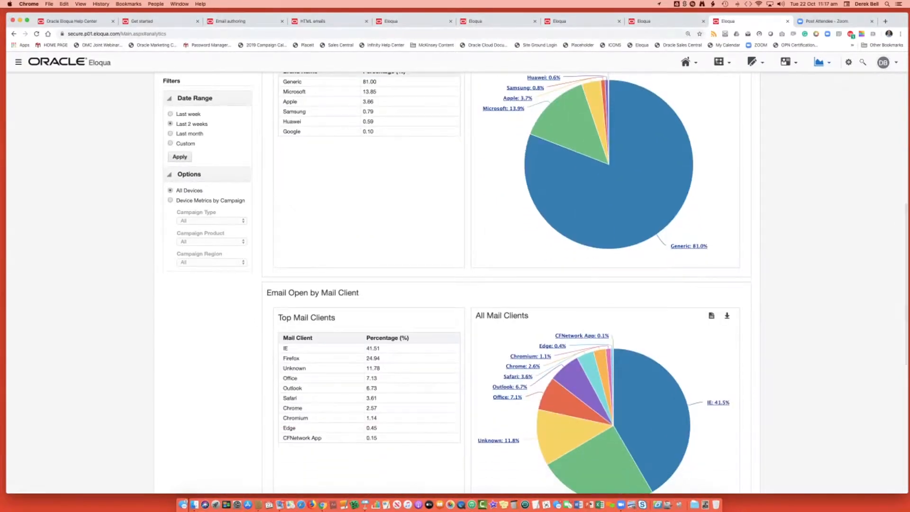
scroll(506, 285, "down", 9)
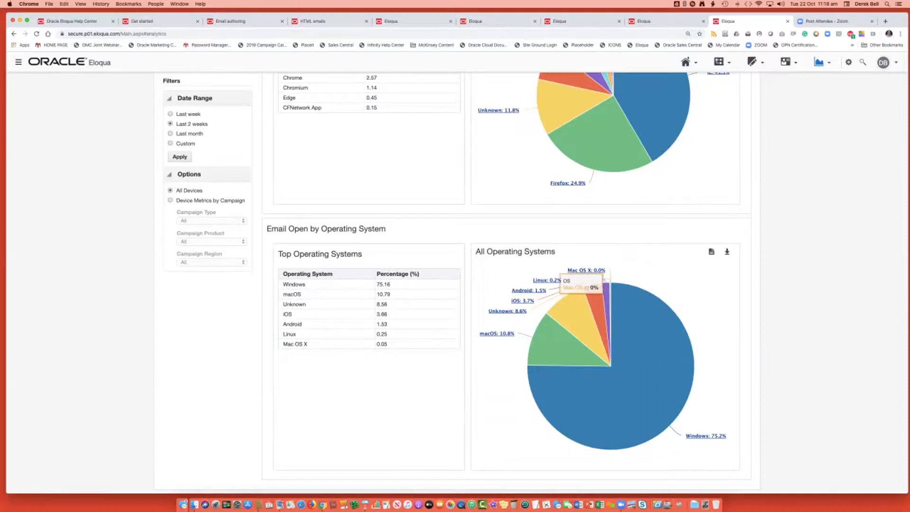
mouse_move(647, 349)
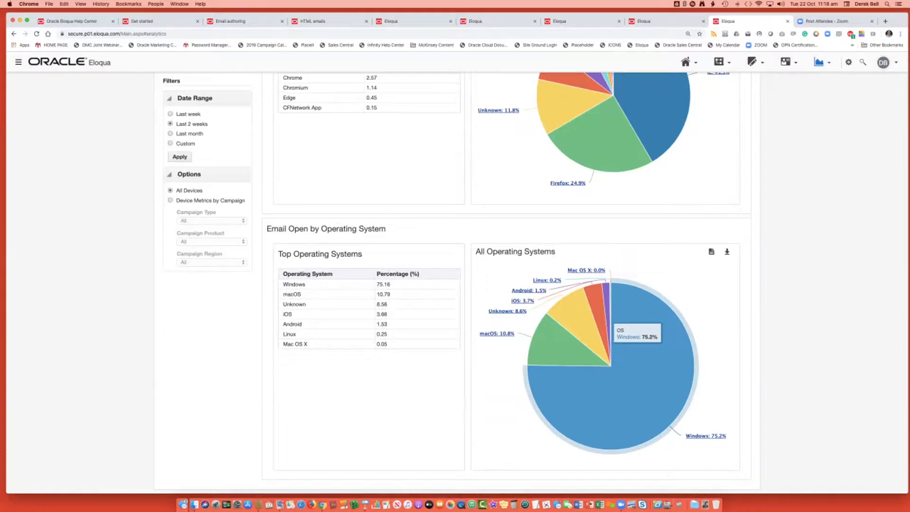
mouse_move(545, 351)
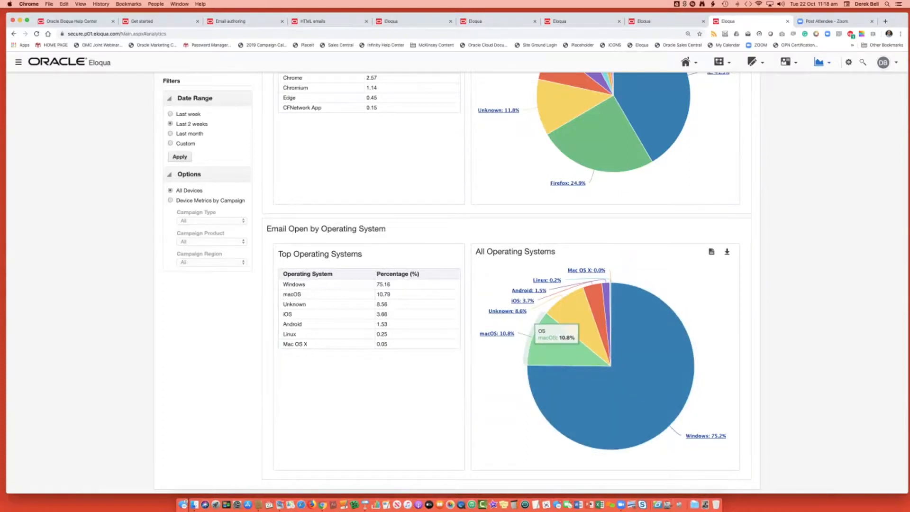
mouse_move(566, 310)
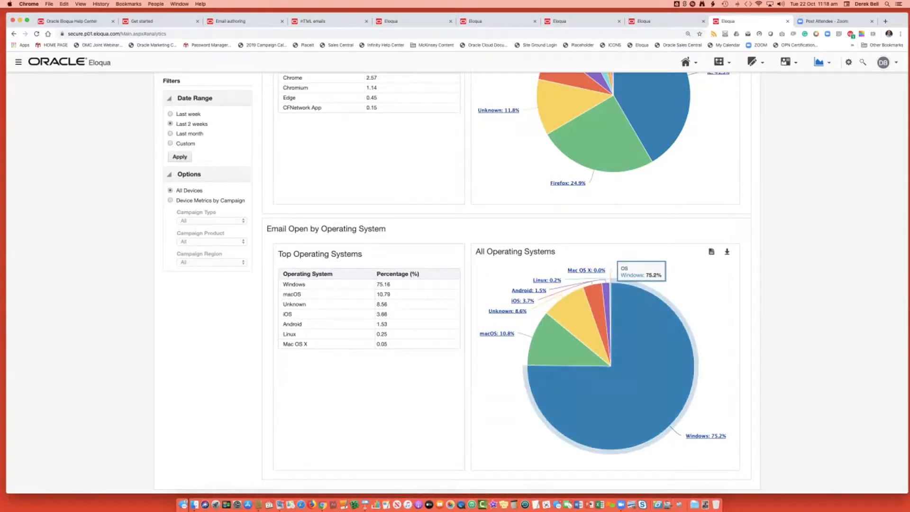
scroll(530, 282, "up", 8)
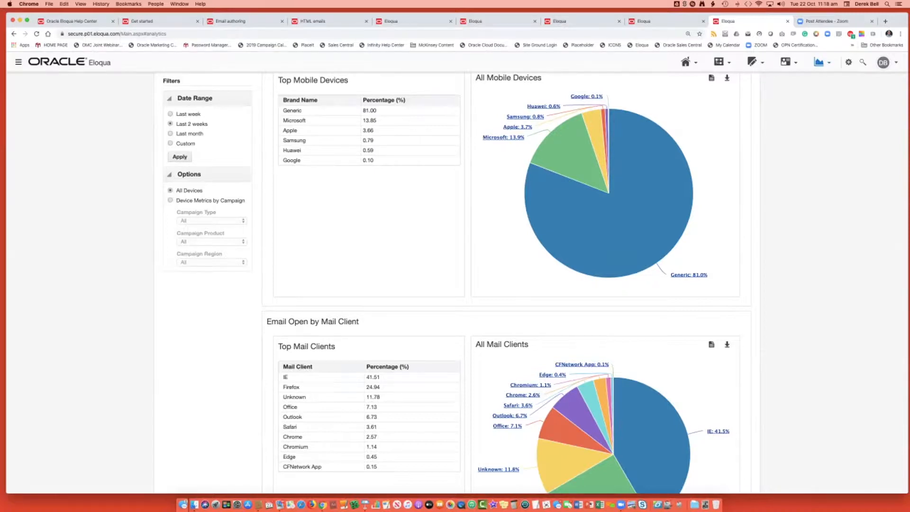
scroll(616, 266, "up", 6)
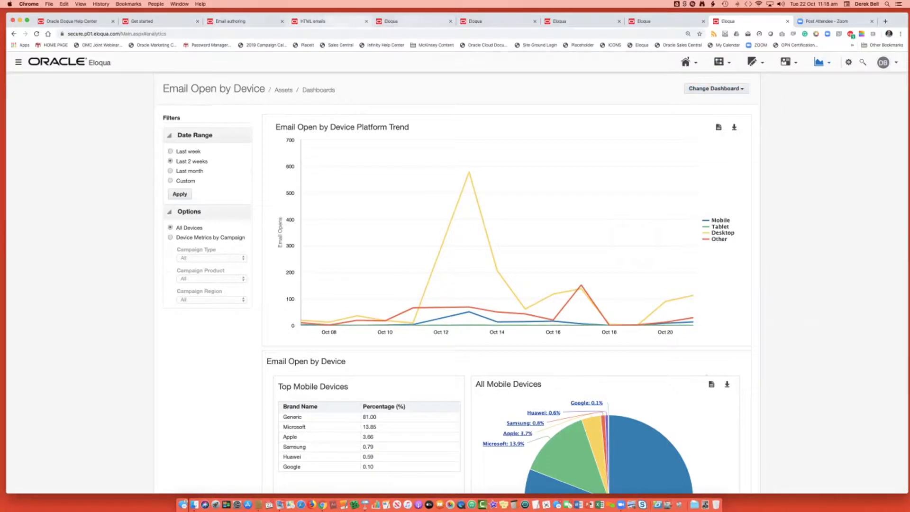
In the untitled email draft, add a button below the large image placeholder and set its link type to File in File Storage.
left_click(403, 20)
key("super+Tab")
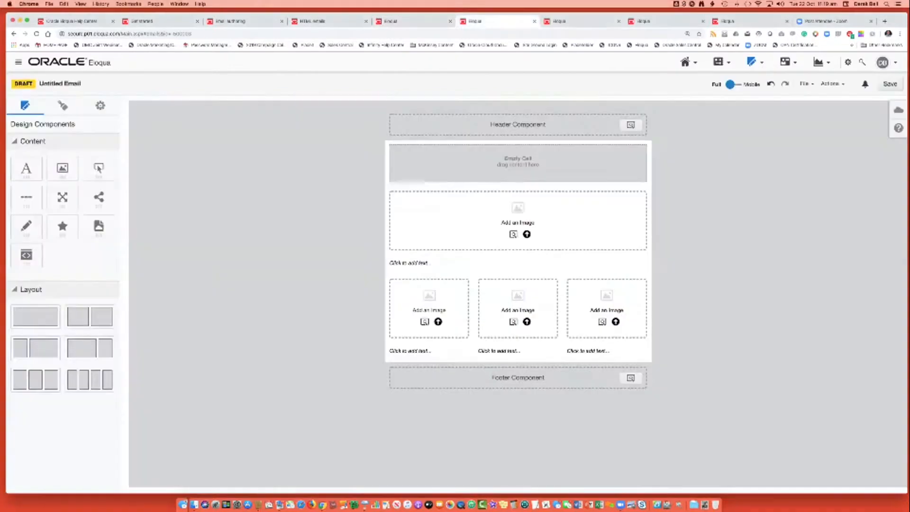
left_click_drag(98, 168, 471, 254)
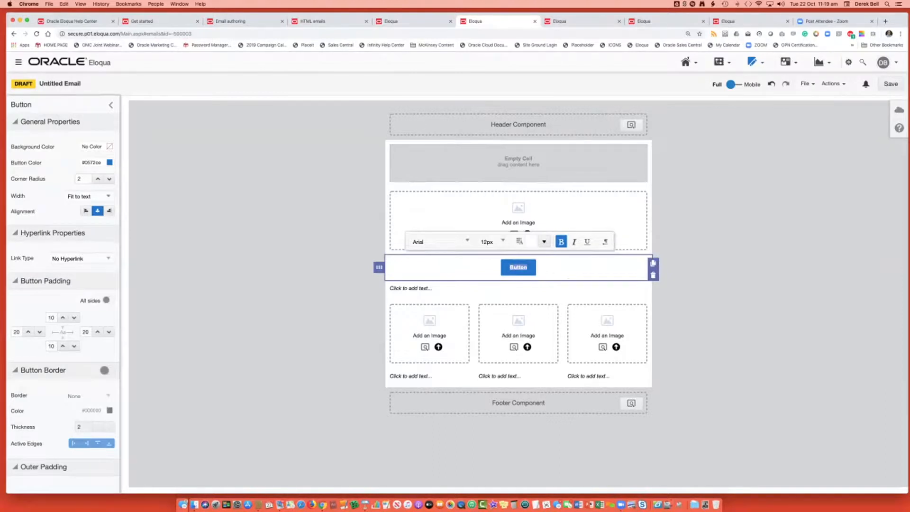
left_click(81, 259)
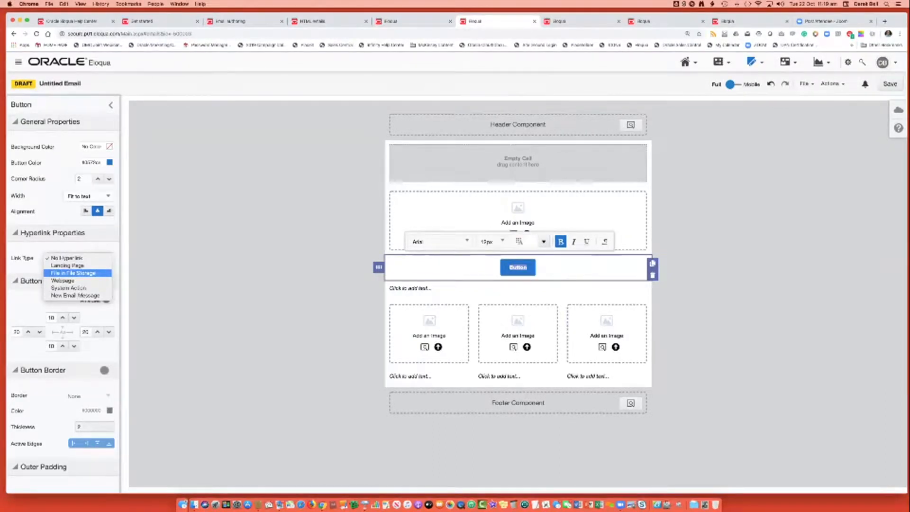
left_click(73, 273)
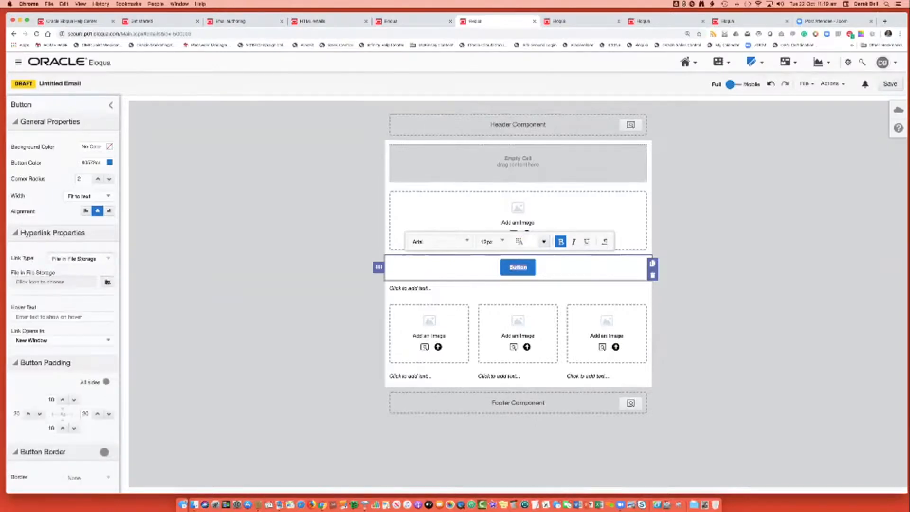
Link the button to the Eloqua User Group September.ics file modified 9/10/2019, in .ICS Files > User Group, Eloqua > 2019 .ICS User Group.
left_click(108, 282)
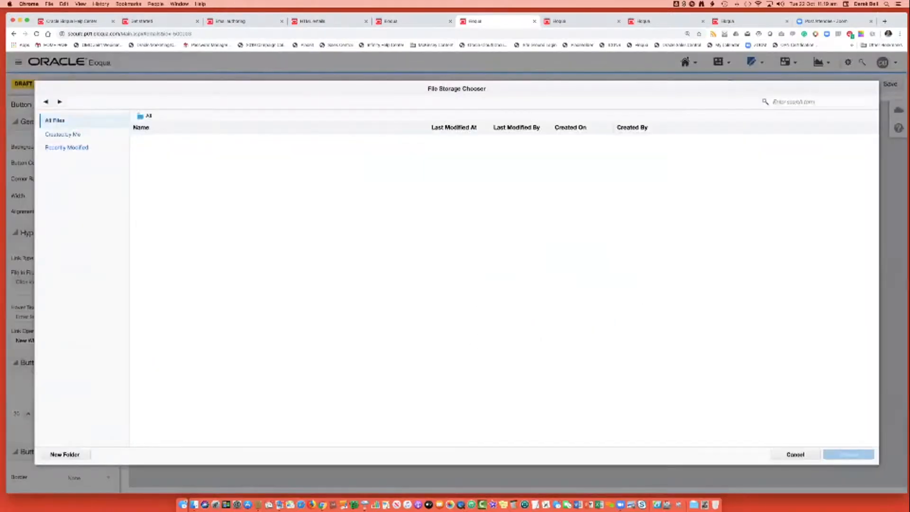
double_click(160, 185)
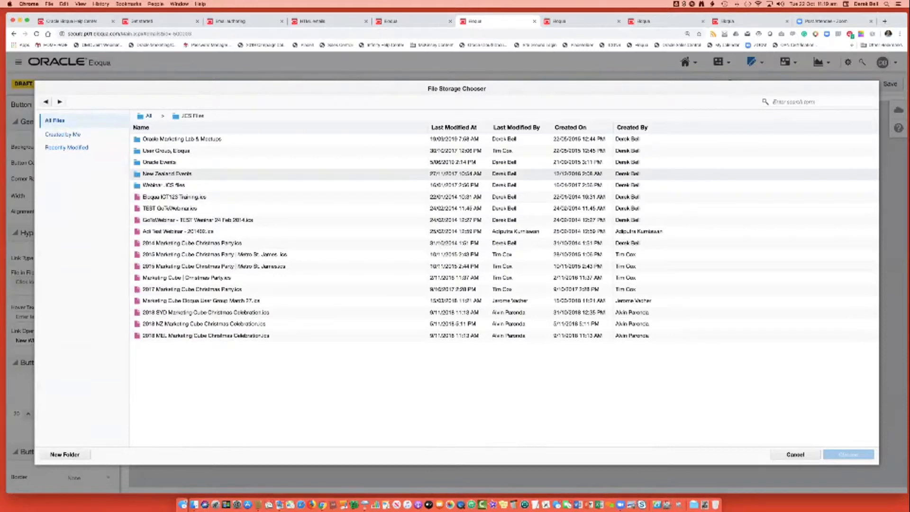
key("super+equal")
key("super+equal")
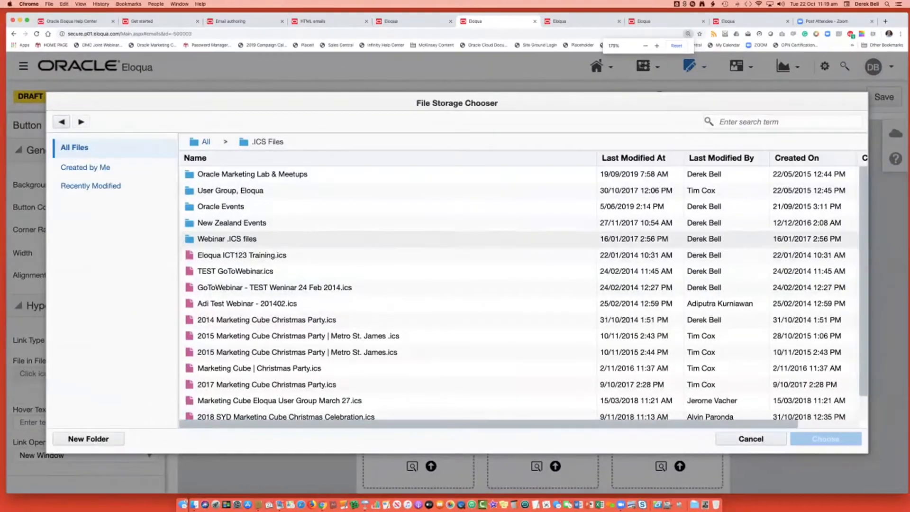
double_click(227, 239)
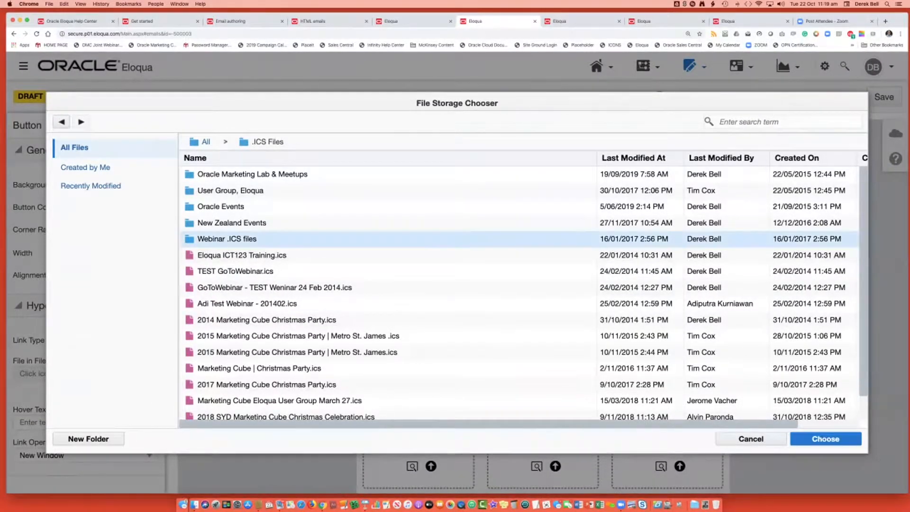
left_click(268, 142)
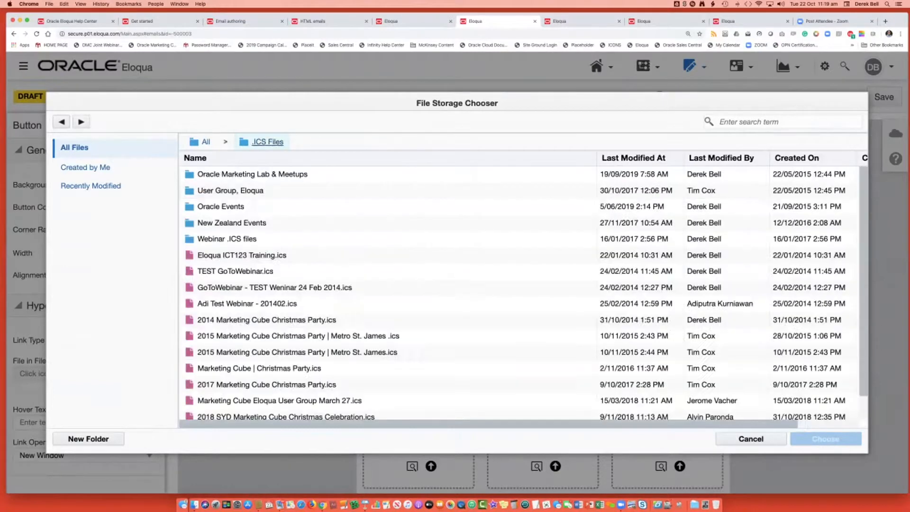
double_click(227, 191)
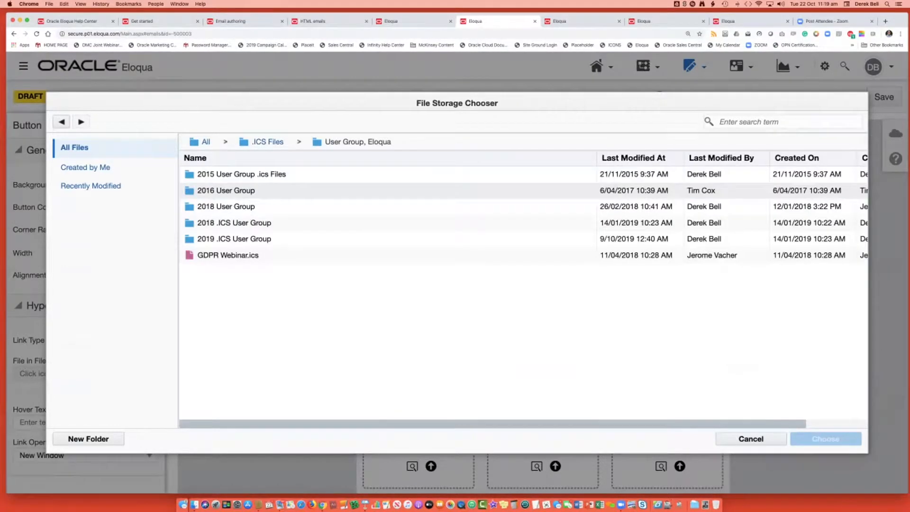
double_click(228, 239)
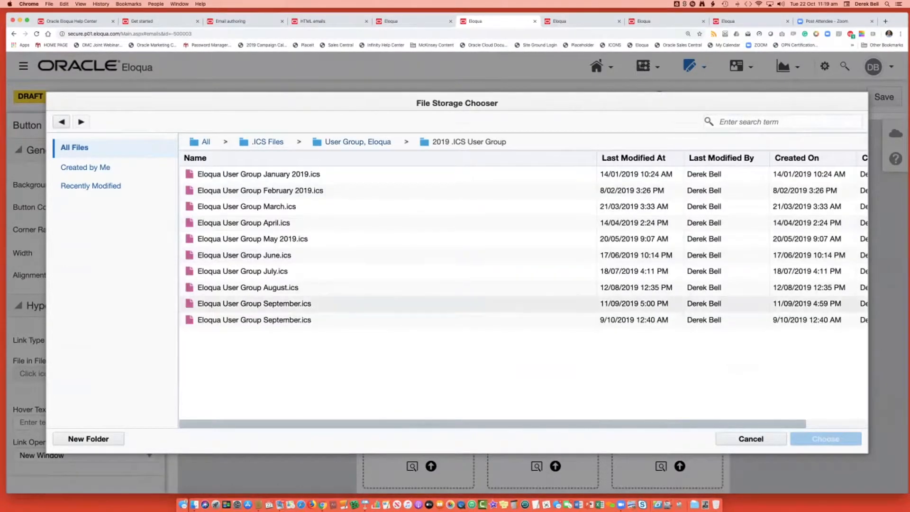
left_click(254, 320)
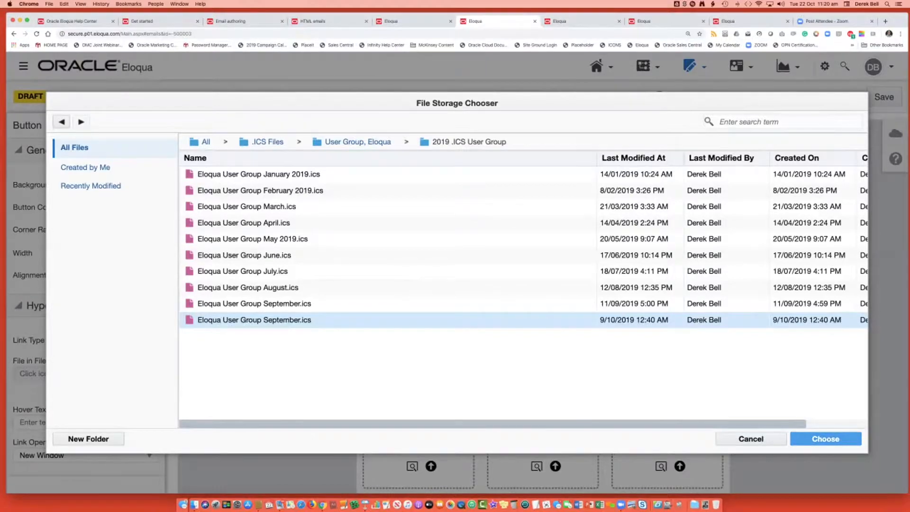
left_click(825, 439)
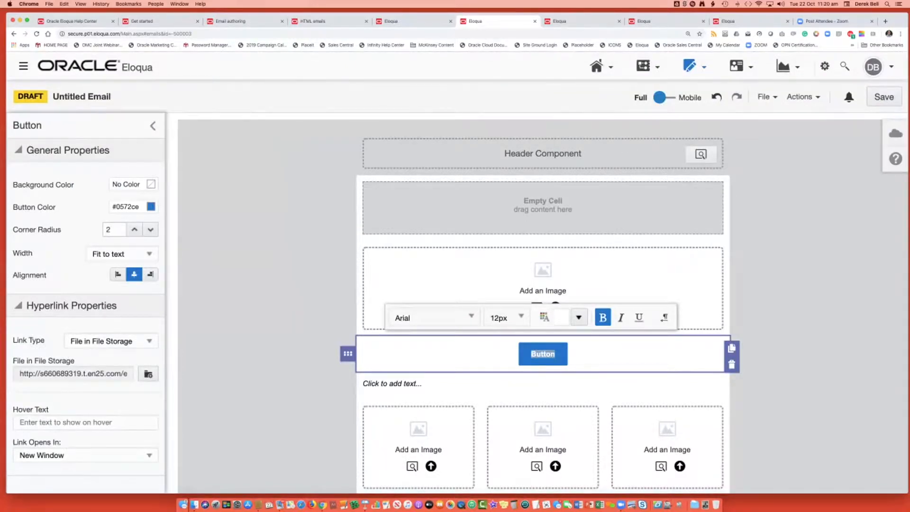
Label the button "Add to Calendar" and deselect it.
type("Add to Cal")
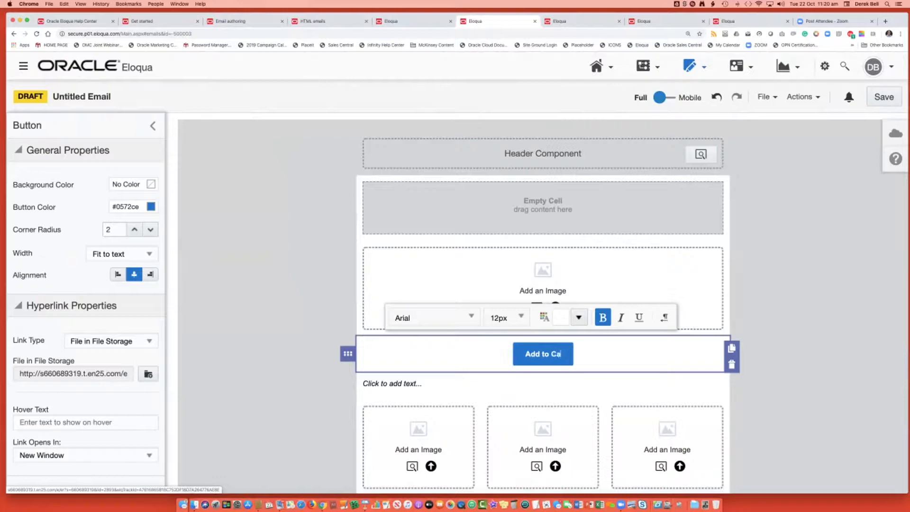
type("endar")
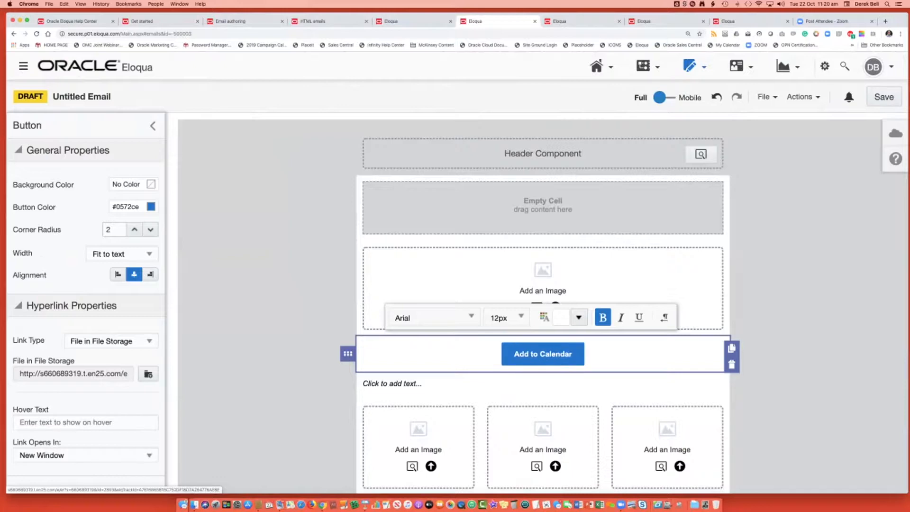
left_click(777, 289)
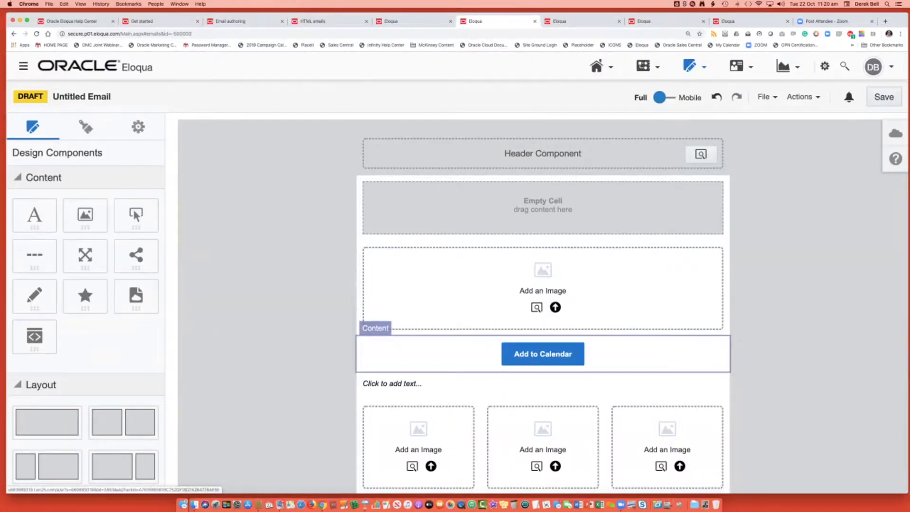
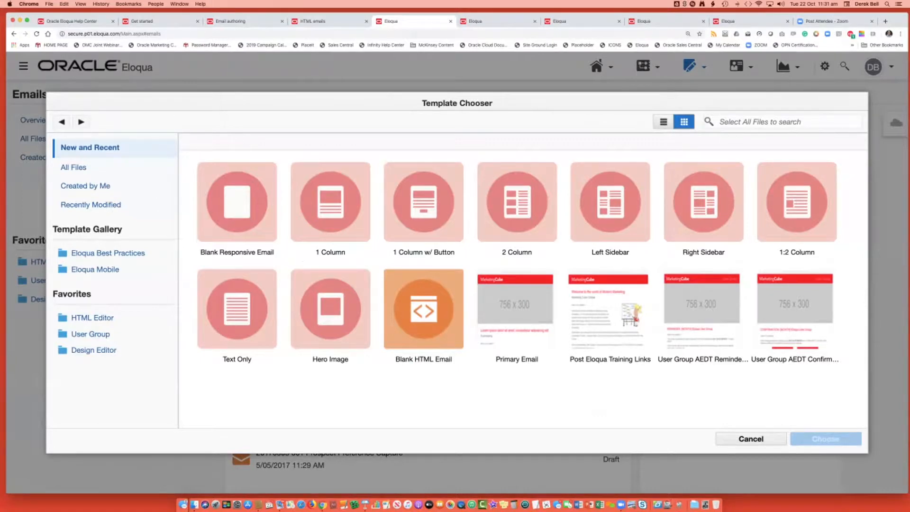
Examine the new and recent email templates: Blank HTML Email, Primary Email, Post Eloqua Training Links and the User Group AEDT reminder and confirmation templates.
left_click(423, 309)
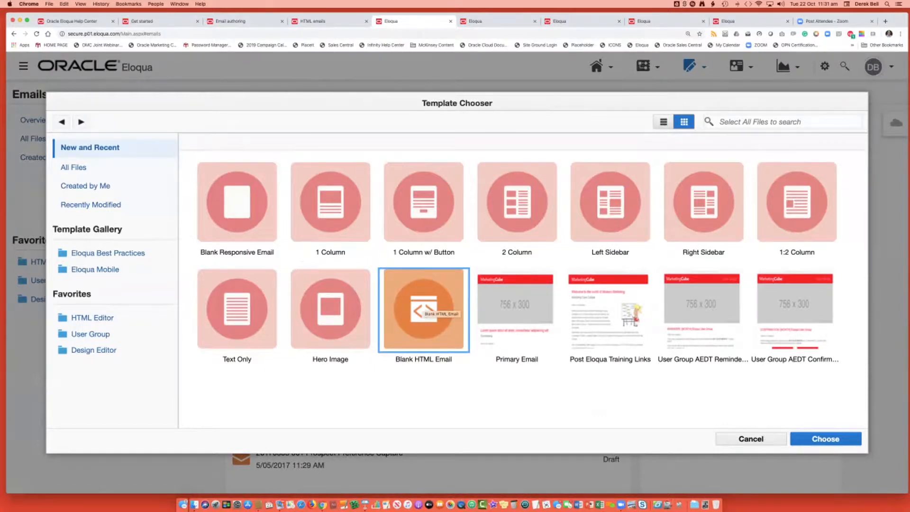
left_click(515, 311)
left_click(608, 311)
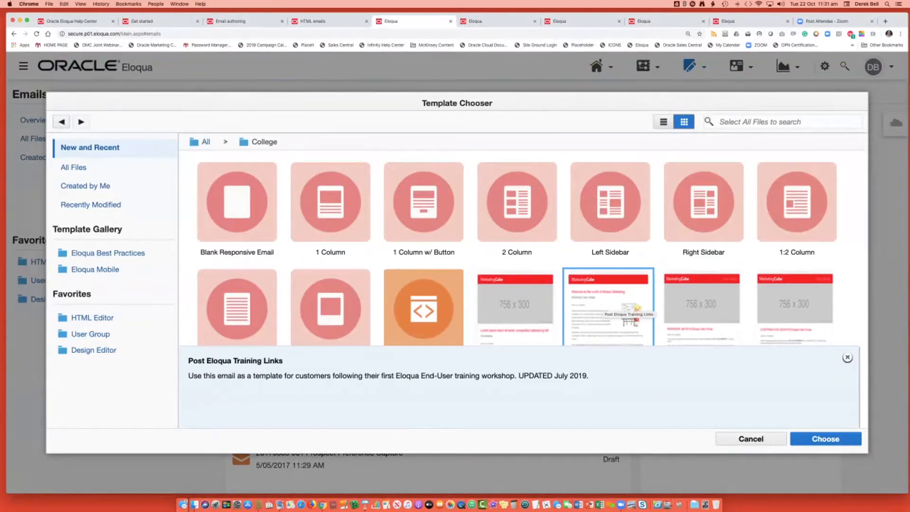
left_click(702, 310)
left_click(795, 310)
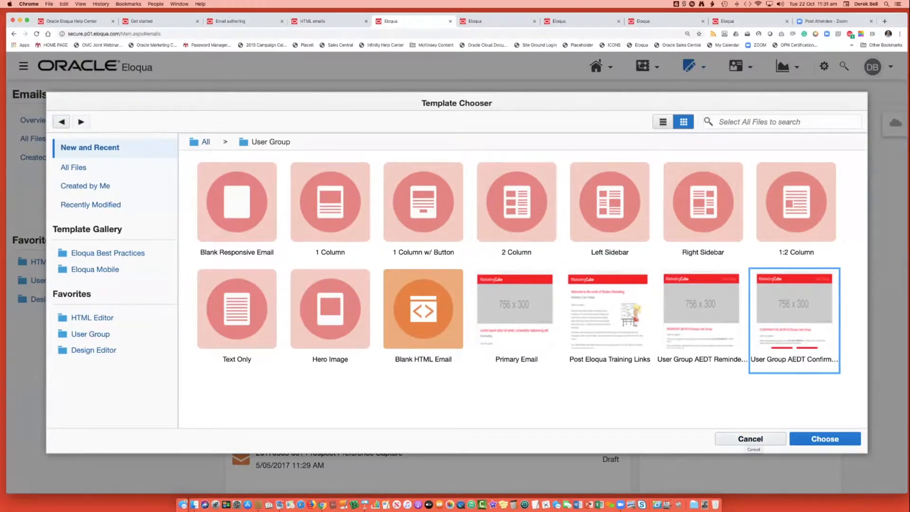
Review the User Group folder's templates in list and thumbnail views, and leave the template chooser without choosing one.
left_click(74, 167)
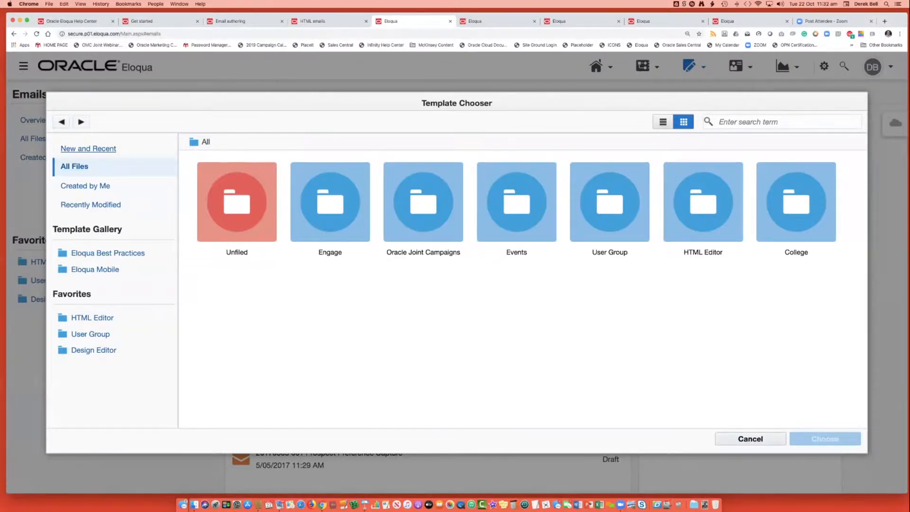
left_click(88, 149)
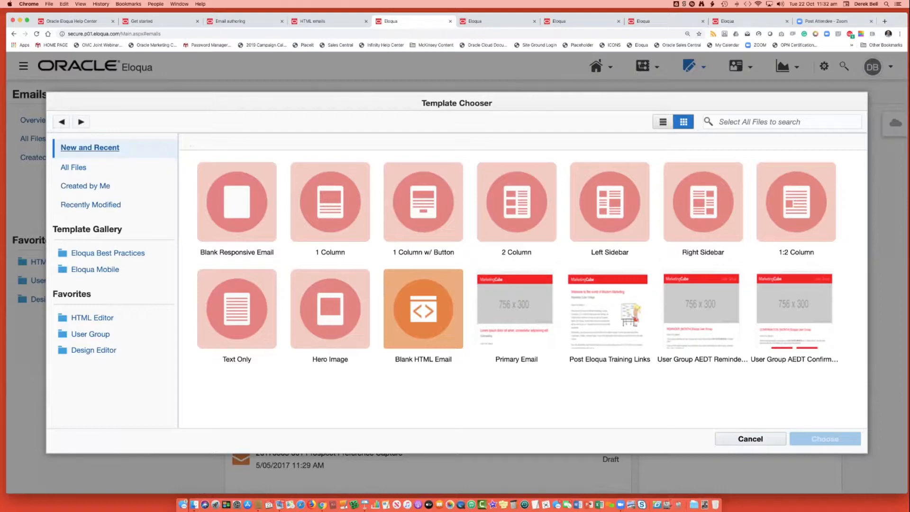
left_click(74, 167)
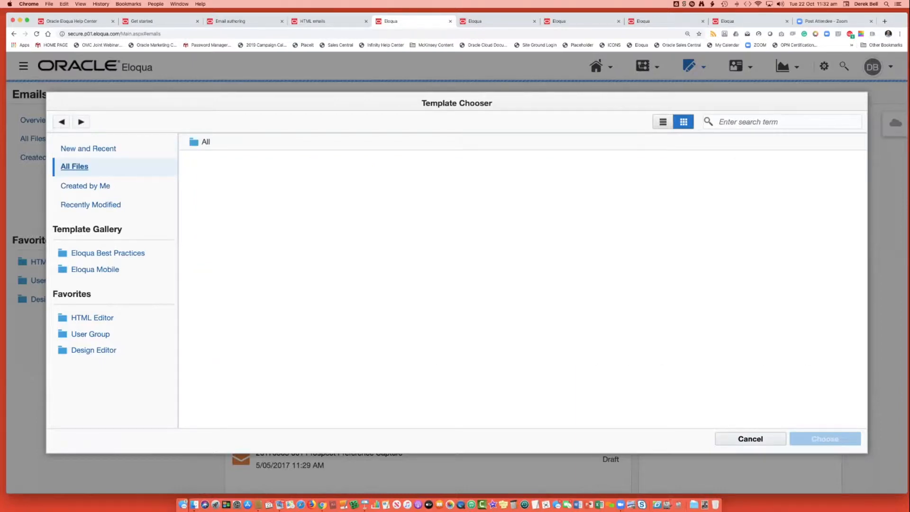
double_click(609, 202)
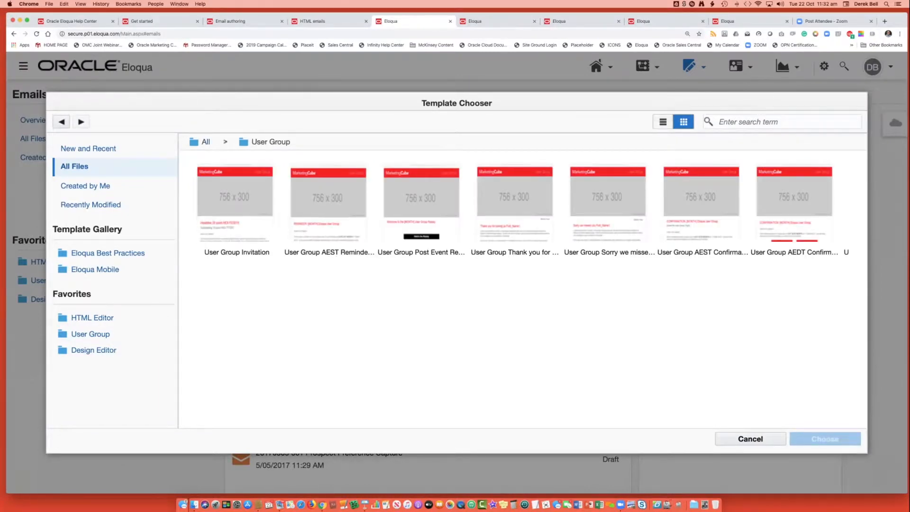
left_click(663, 122)
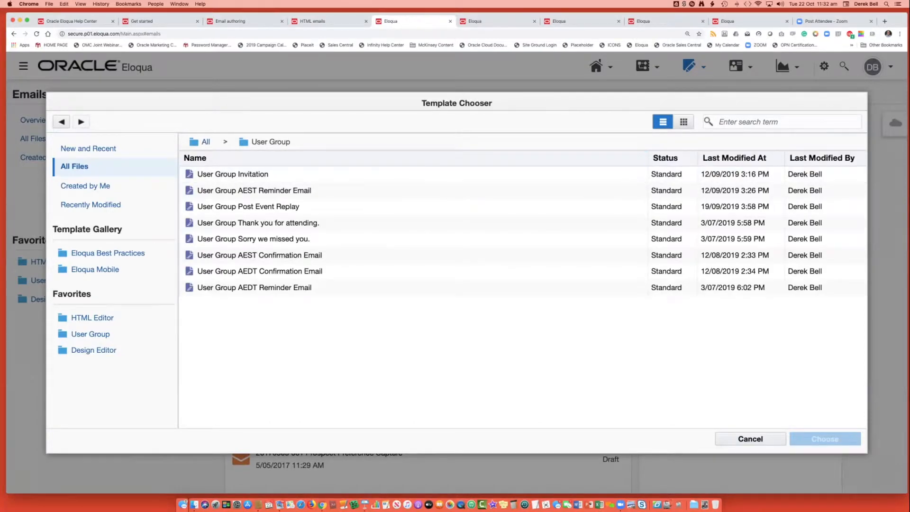
scroll(738, 222, "right", 2)
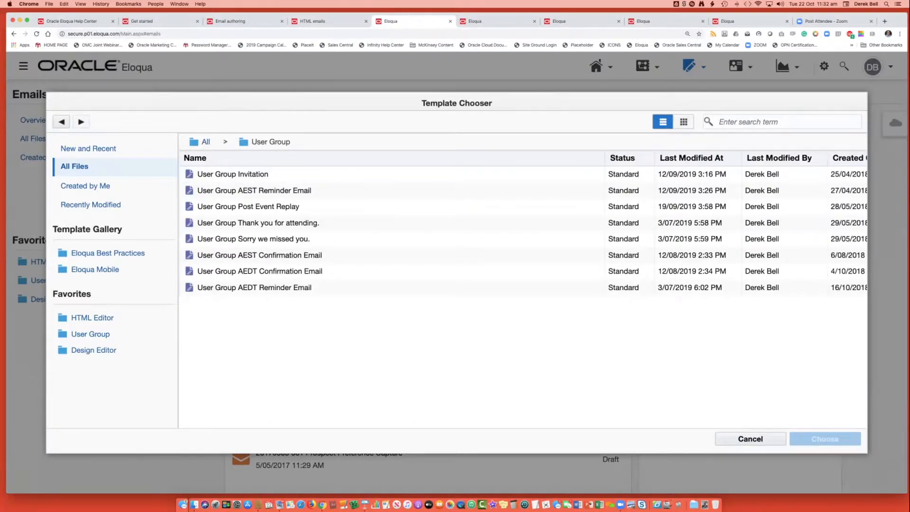
left_click(683, 122)
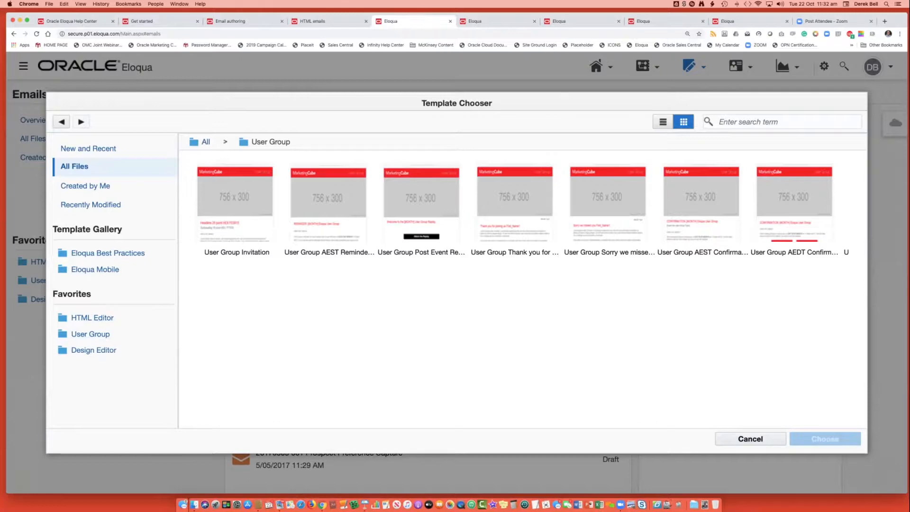
left_click(205, 142)
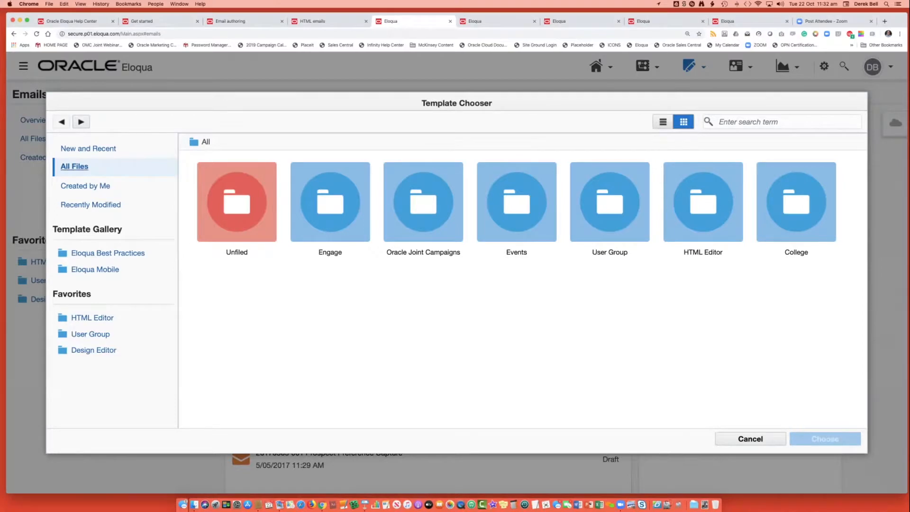
left_click(89, 149)
left_click(751, 439)
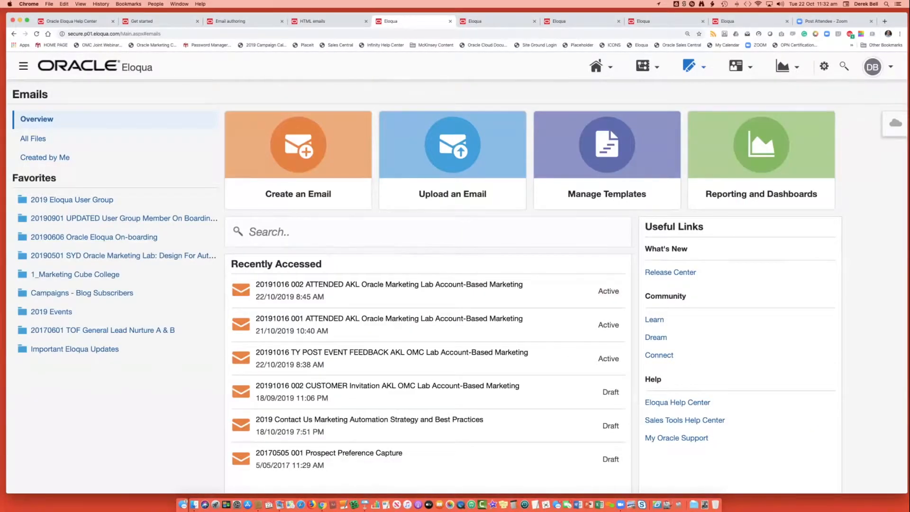
Return to the untitled email draft and examine its structure from header to footer and the available content and layout components.
key("ctrl+Tab")
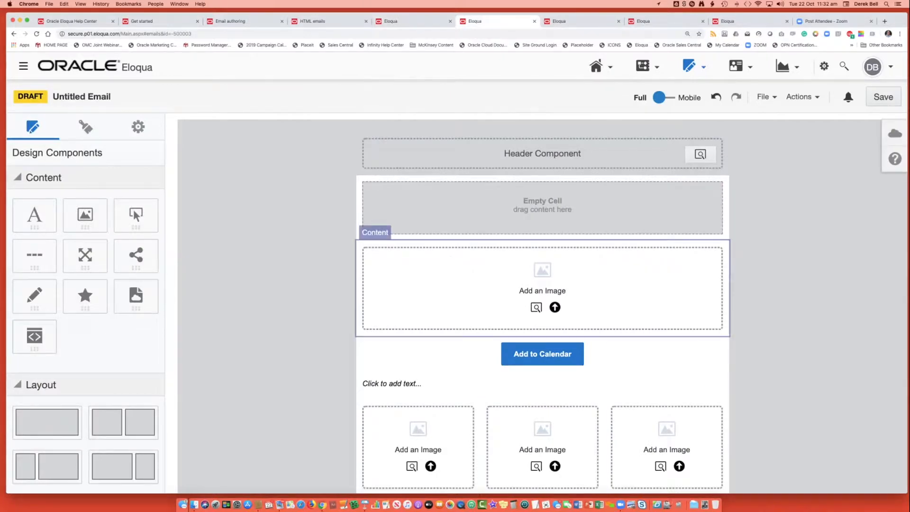
scroll(543, 306, "down", 5)
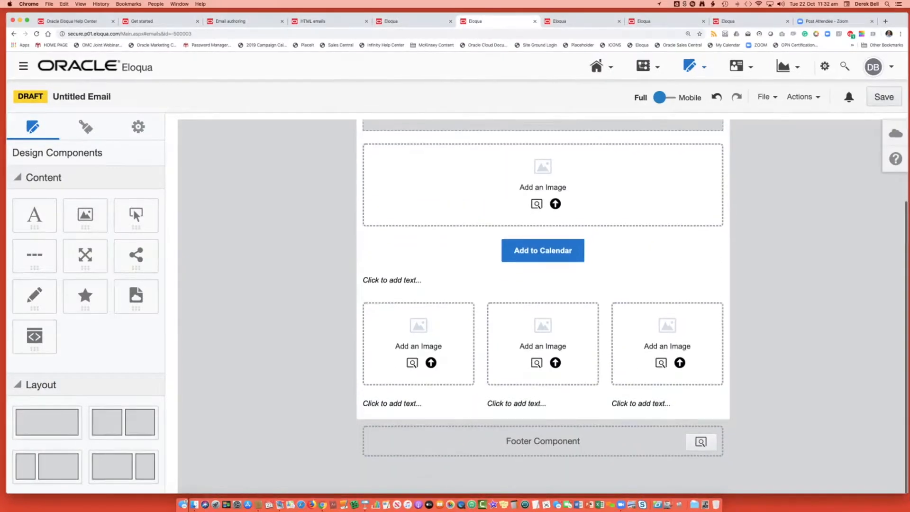
scroll(542, 307, "up", 5)
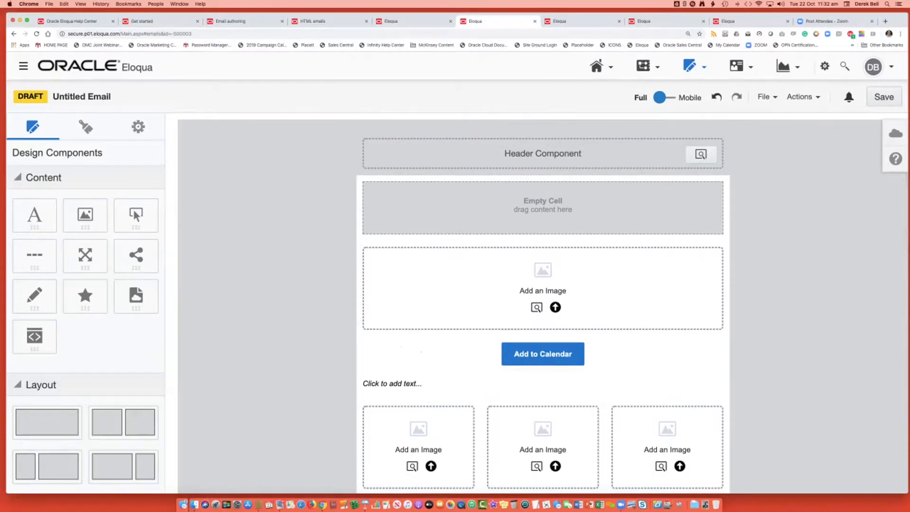
scroll(542, 306, "down", 3)
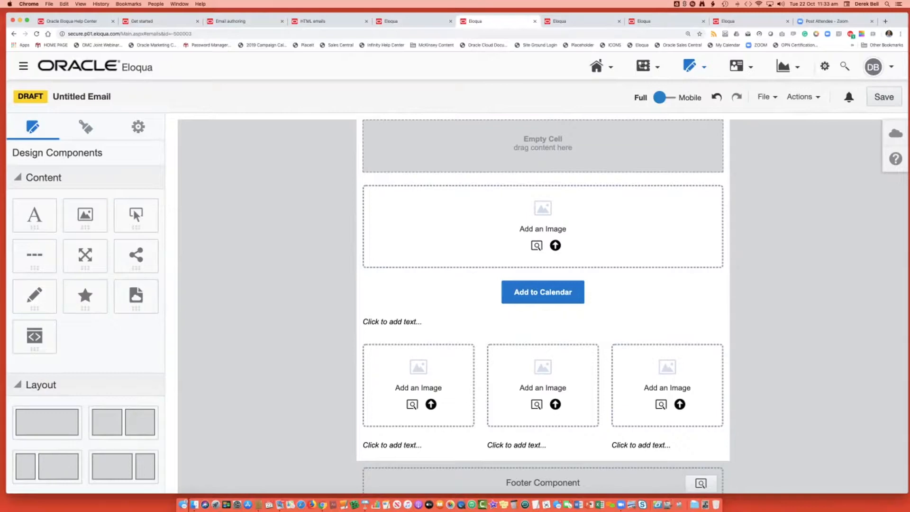
scroll(543, 306, "down", 1)
scroll(543, 306, "up", 3)
scroll(85, 308, "down", 2)
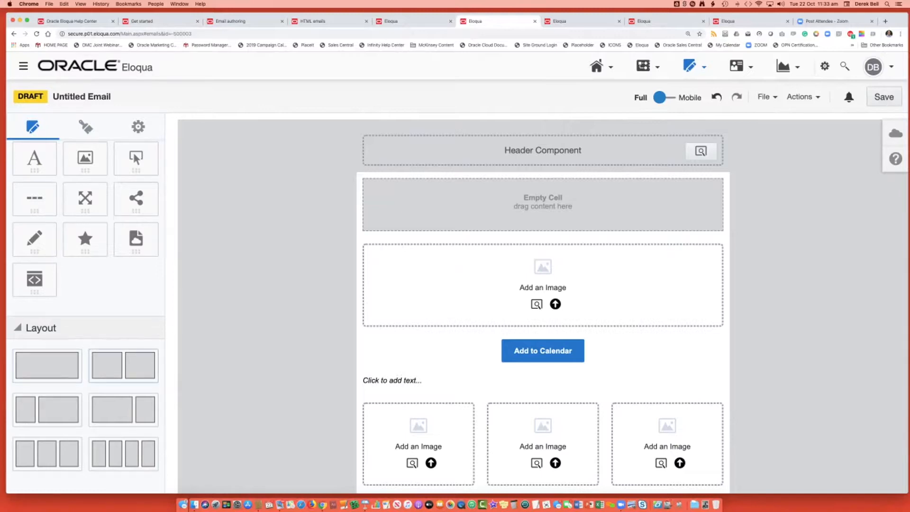
scroll(85, 214, "up", 2)
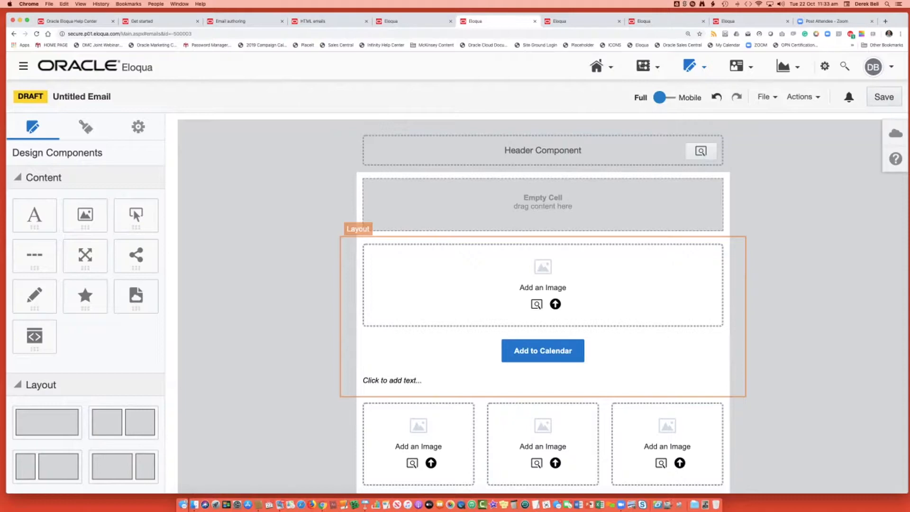
Move the layout containing the Add to Calendar button above the empty cell, and return the empty cell's layout to the top of the email.
left_click(349, 294)
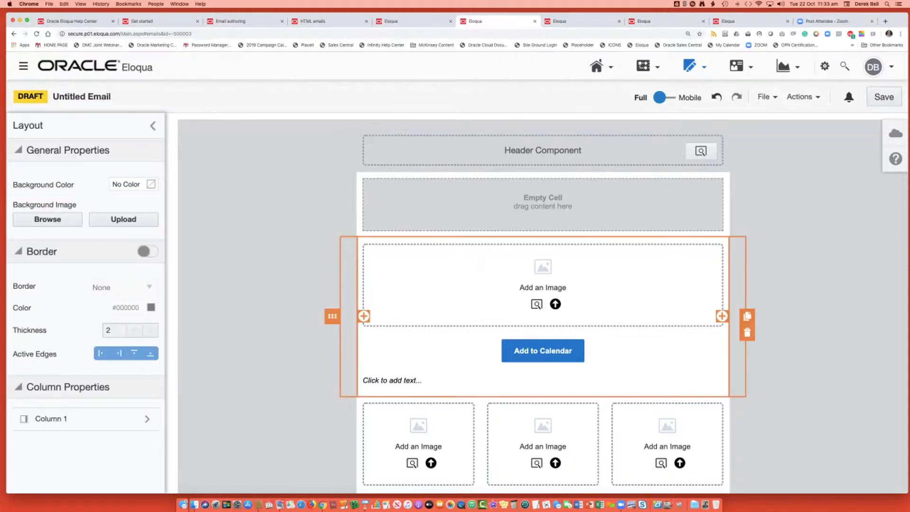
left_click_drag(332, 316, 369, 194)
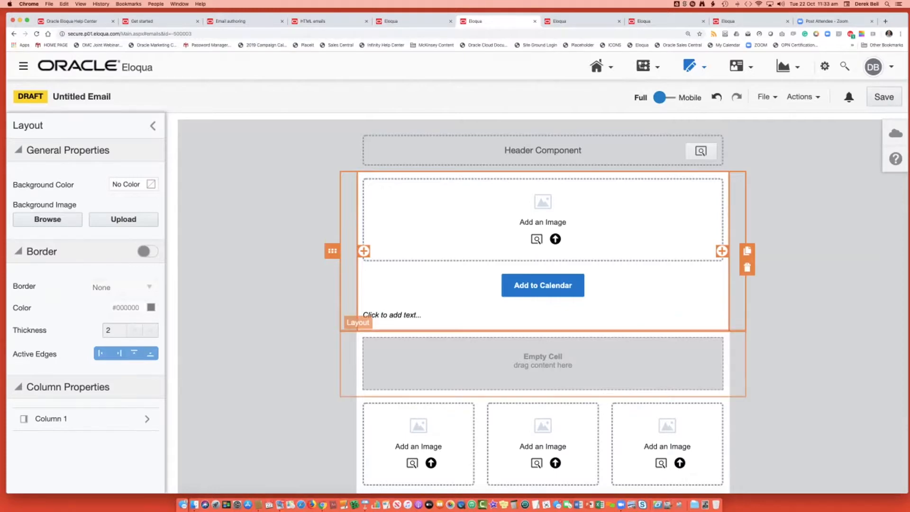
left_click(542, 363)
left_click_drag(332, 364, 349, 189)
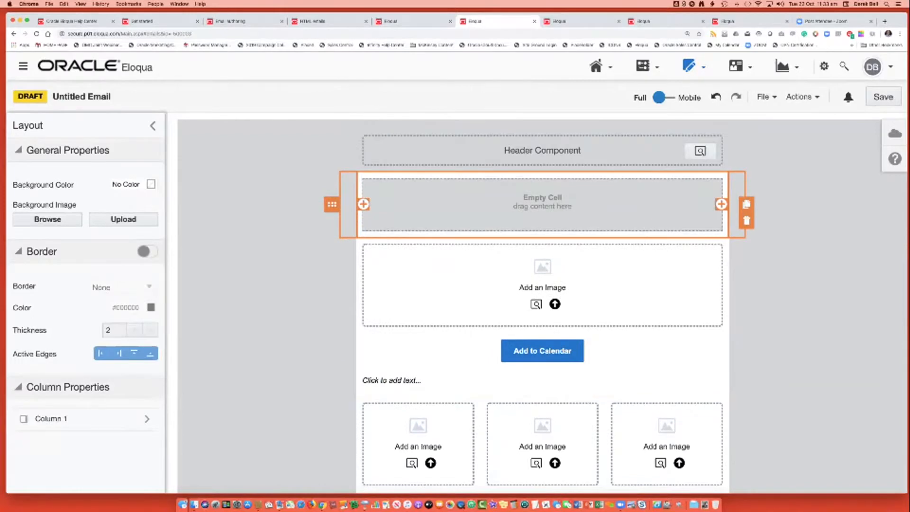
Duplicate the three-column image and text layout above the footer component.
scroll(443, 266, "down", 3)
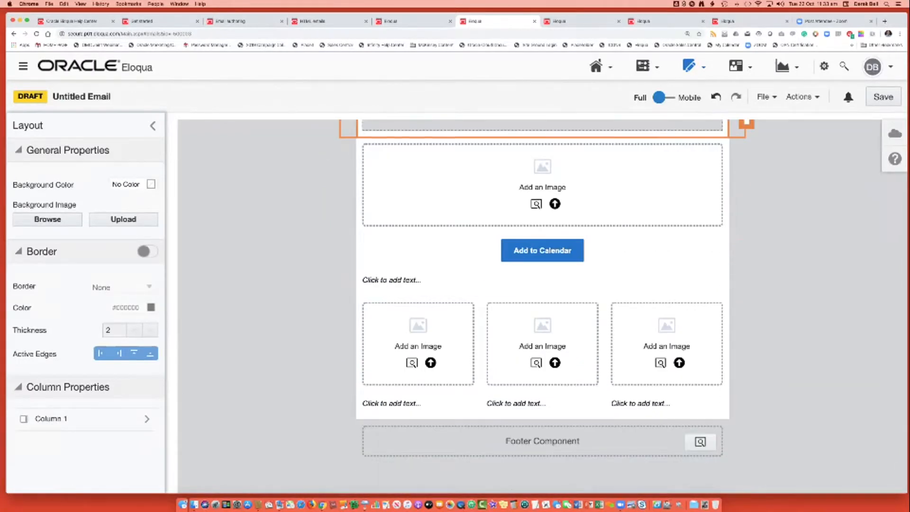
left_click(304, 313)
left_click(349, 341)
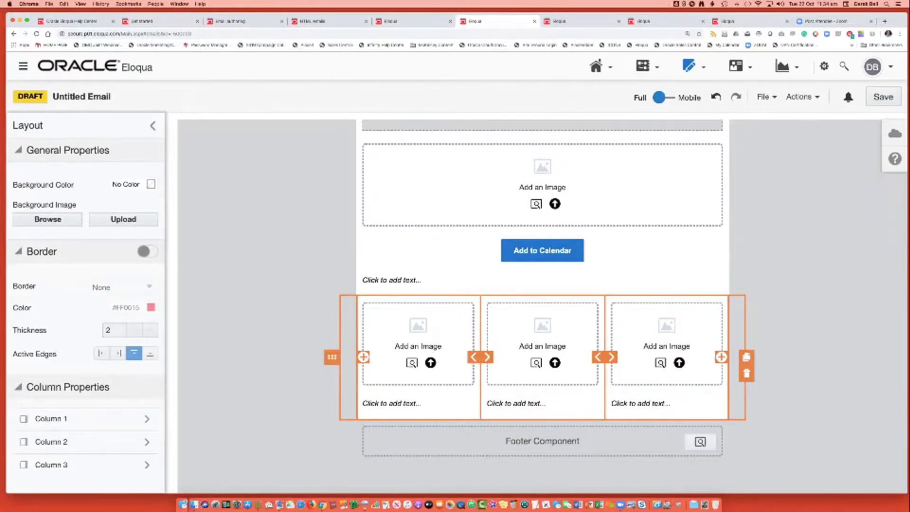
left_click(746, 357)
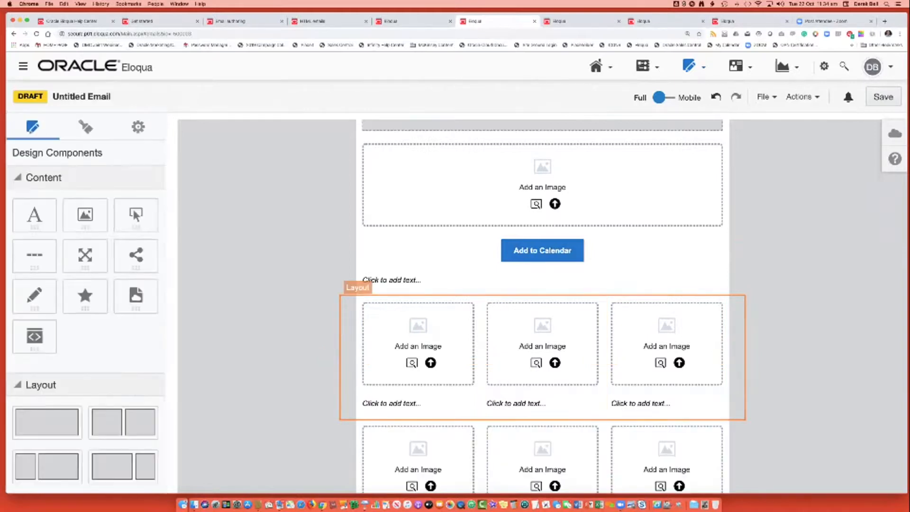
scroll(543, 305, "down", 3)
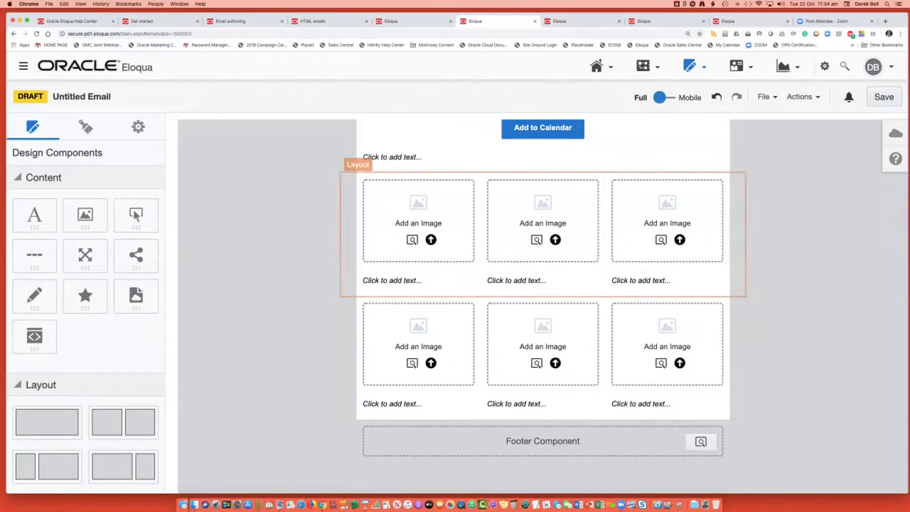
Inspect the properties of the upper three-column layout and of the image placeholder in its third column.
left_click(738, 221)
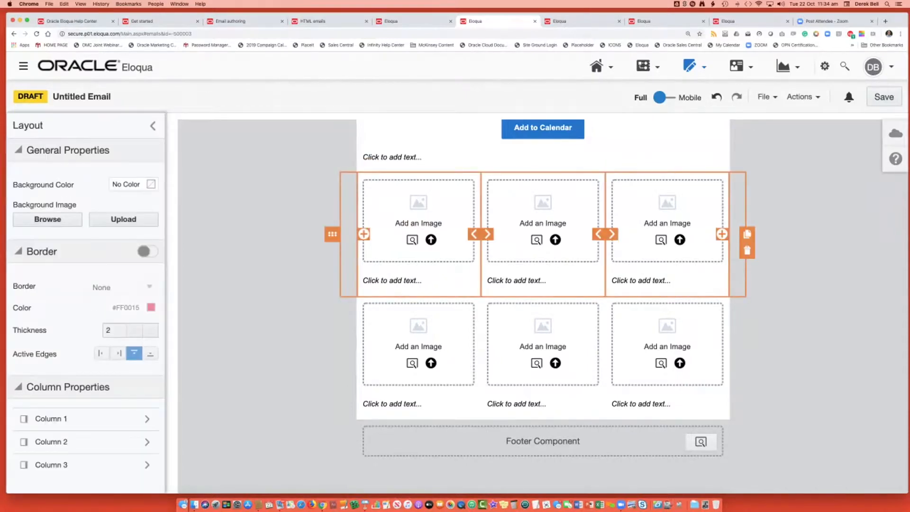
left_click(698, 219)
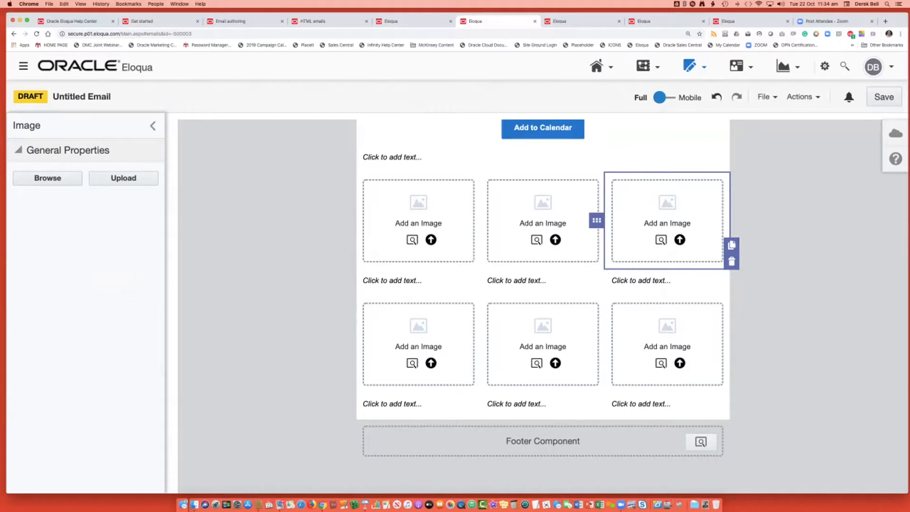
Set the Add to Calendar button's color to red, #FF0015.
scroll(542, 165, "up", 1)
left_click(543, 181)
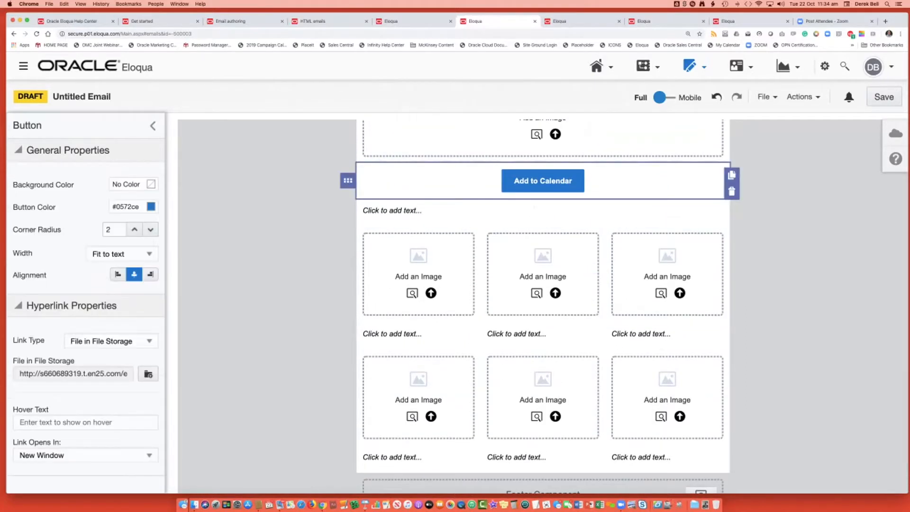
left_click(150, 206)
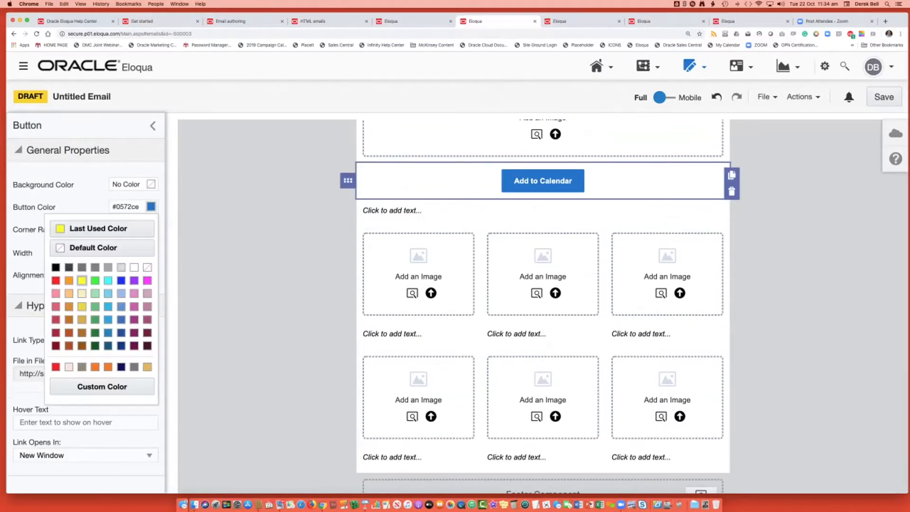
left_click(56, 366)
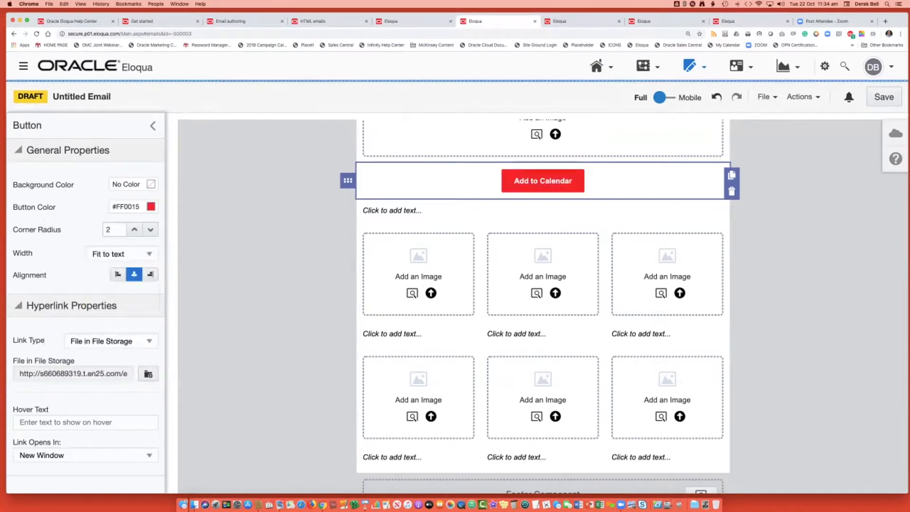
Set the Add to Calendar button's text to 18px without bold, and deselect the button.
double_click(543, 181)
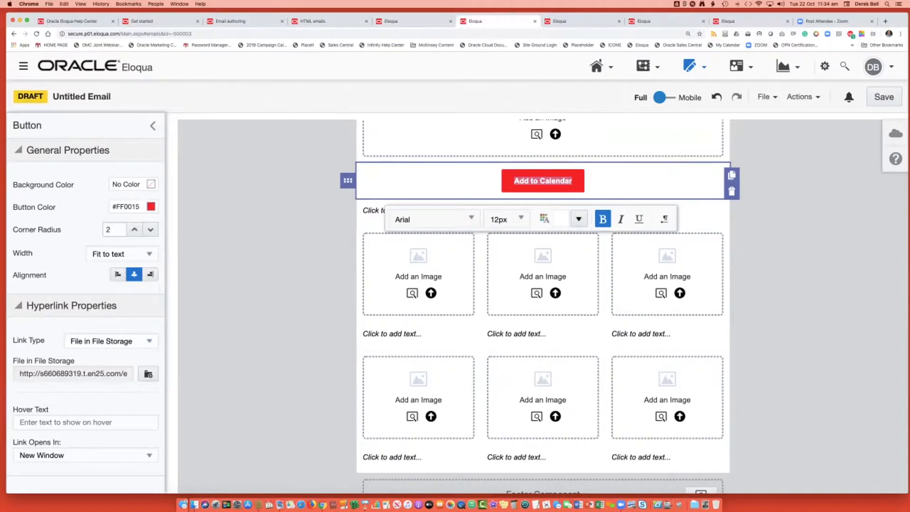
left_click(506, 219)
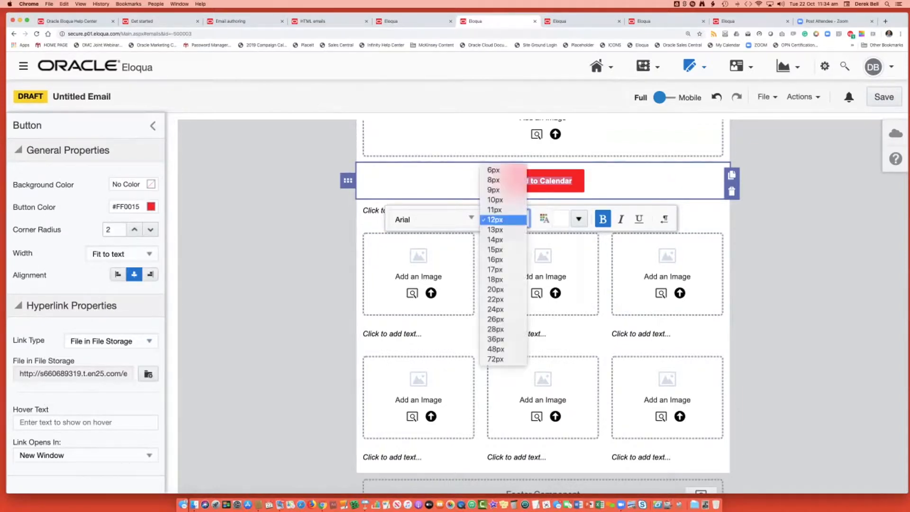
left_click(502, 278)
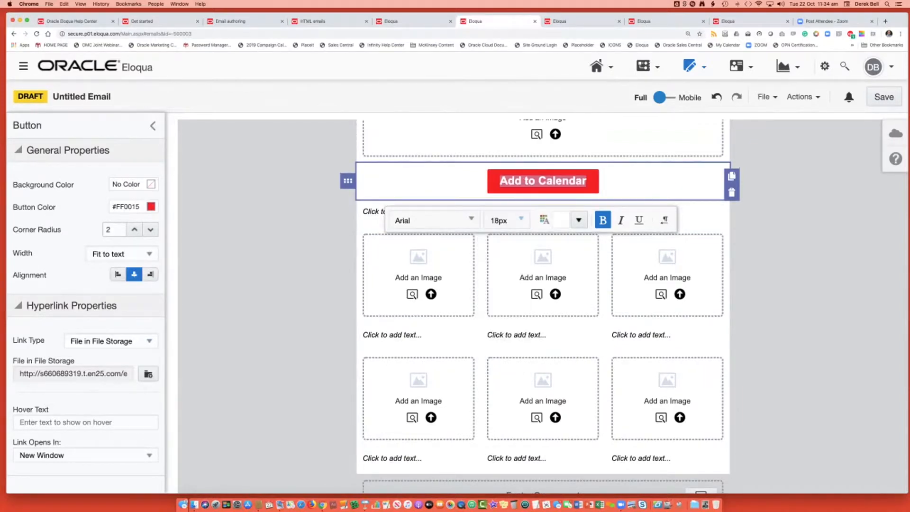
left_click(602, 220)
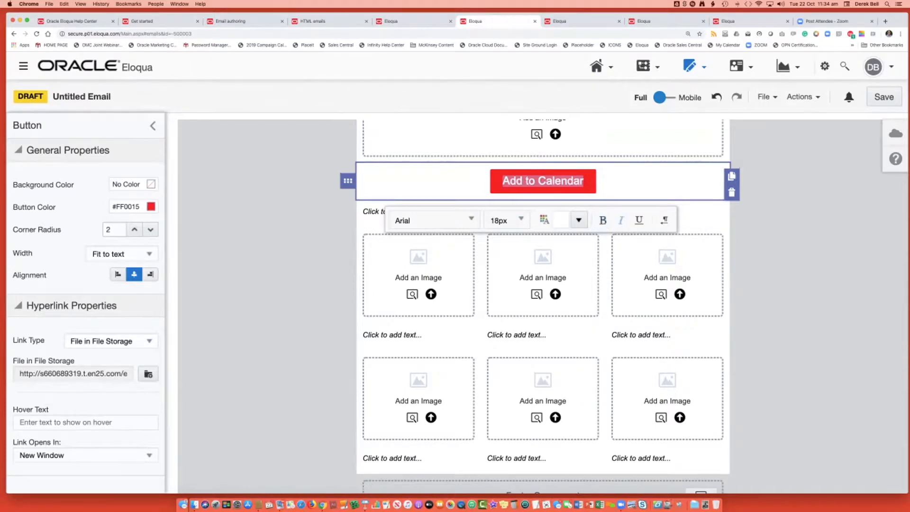
left_click(777, 256)
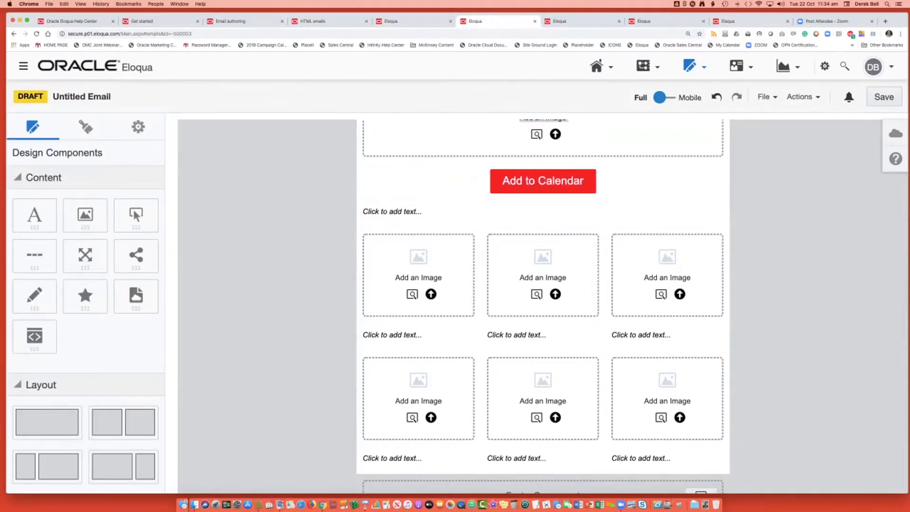
left_click_drag(136, 216, 414, 197)
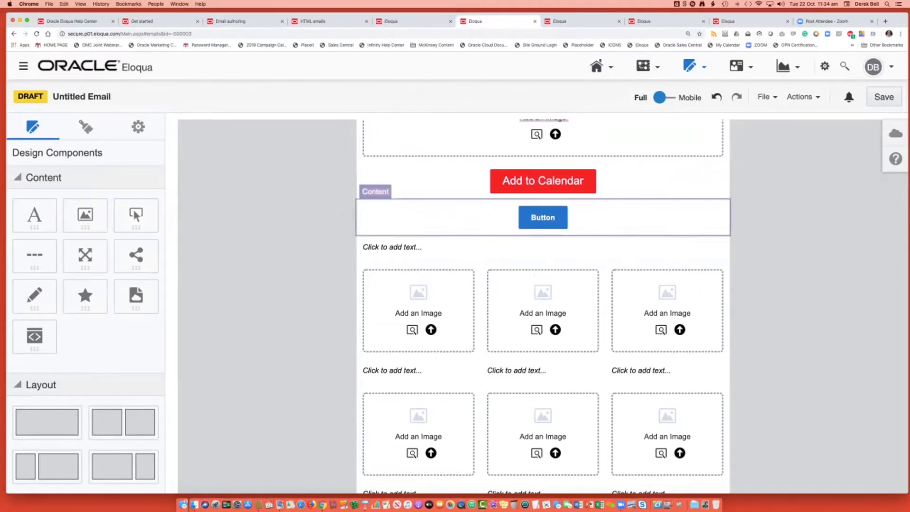
double_click(543, 217)
left_click(732, 228)
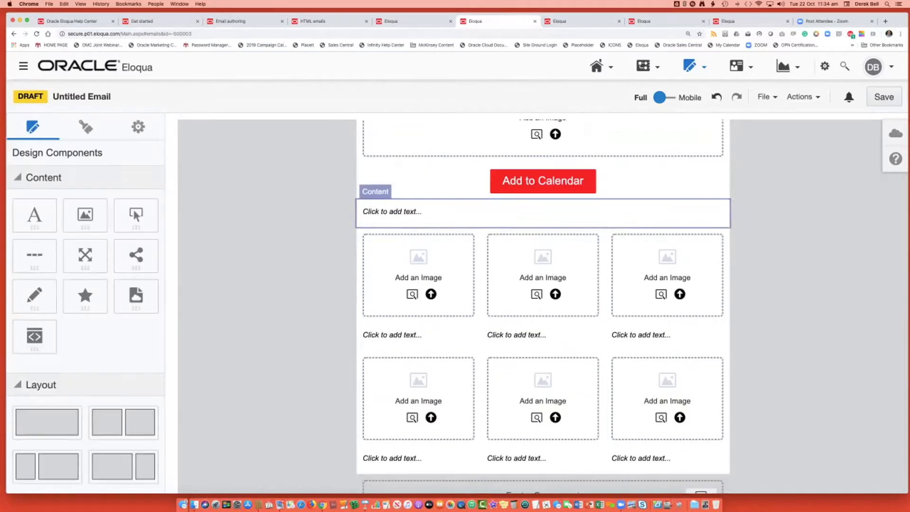
Duplicate the centered Add to Calendar button and move the copy below the image placeholder in the upper three-column layout's first column.
left_click(542, 181)
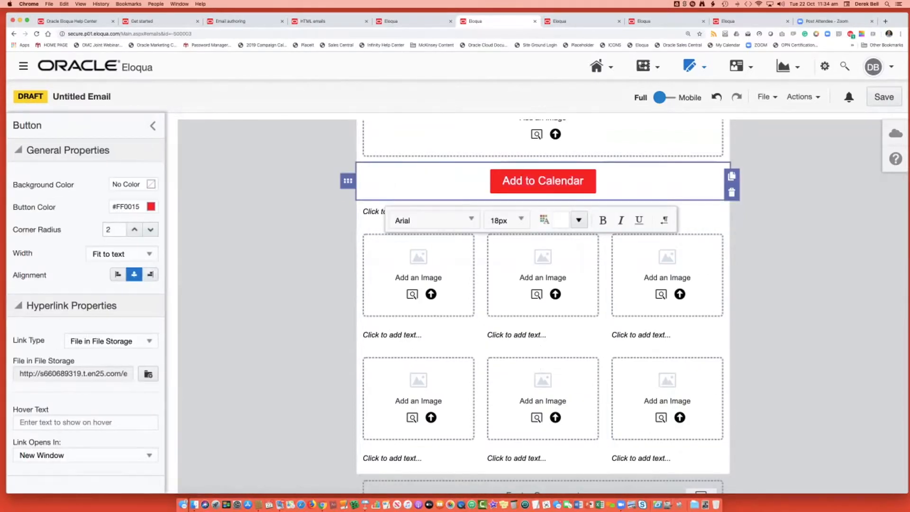
left_click(732, 176)
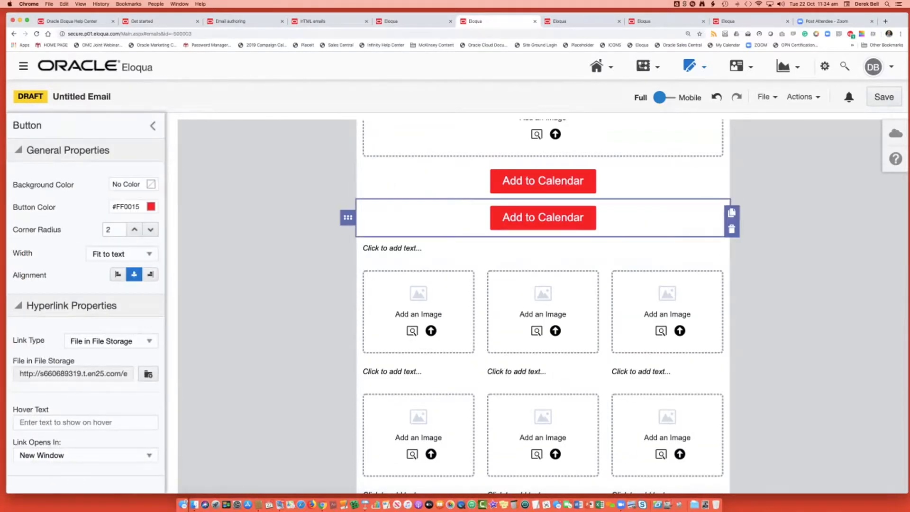
left_click_drag(348, 218, 394, 353)
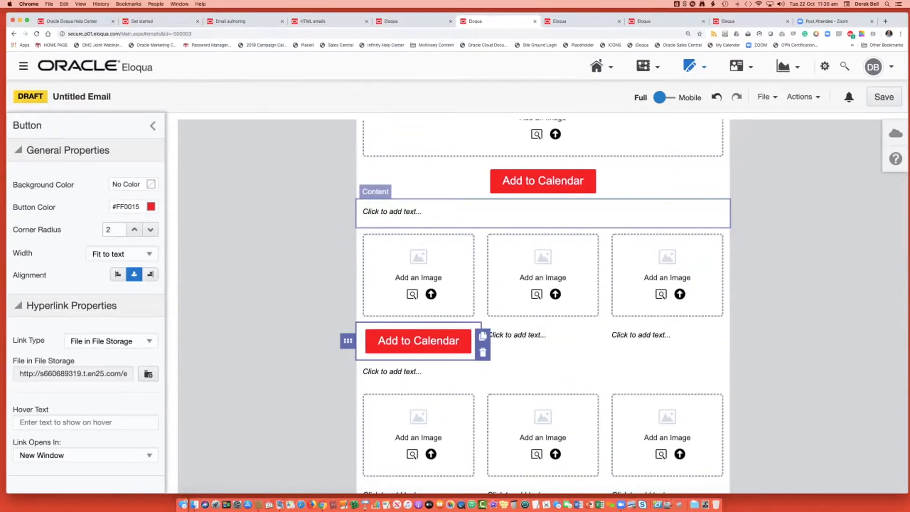
Place further copies of the Add to Calendar button below the image placeholders in the second and third columns.
left_click(482, 336)
left_click(418, 377)
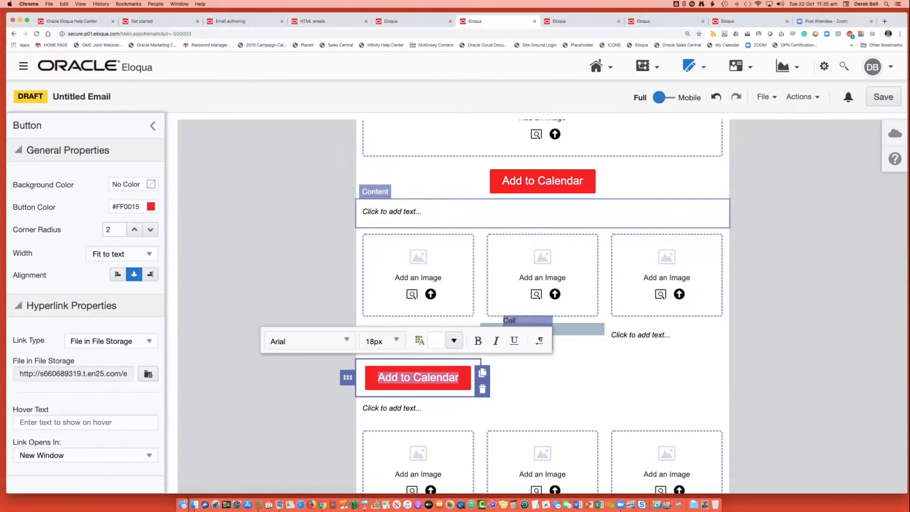
left_click_drag(347, 377, 528, 329)
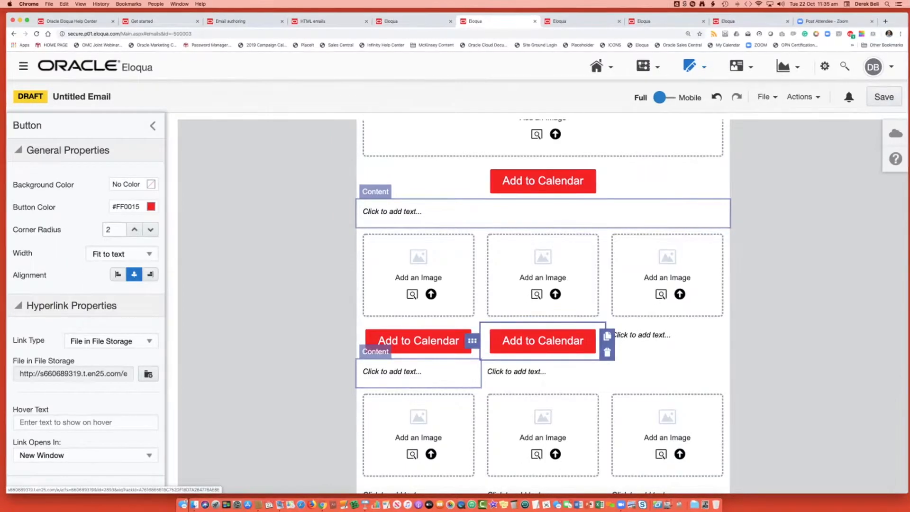
left_click(607, 336)
left_click(542, 378)
left_click_drag(472, 377, 654, 341)
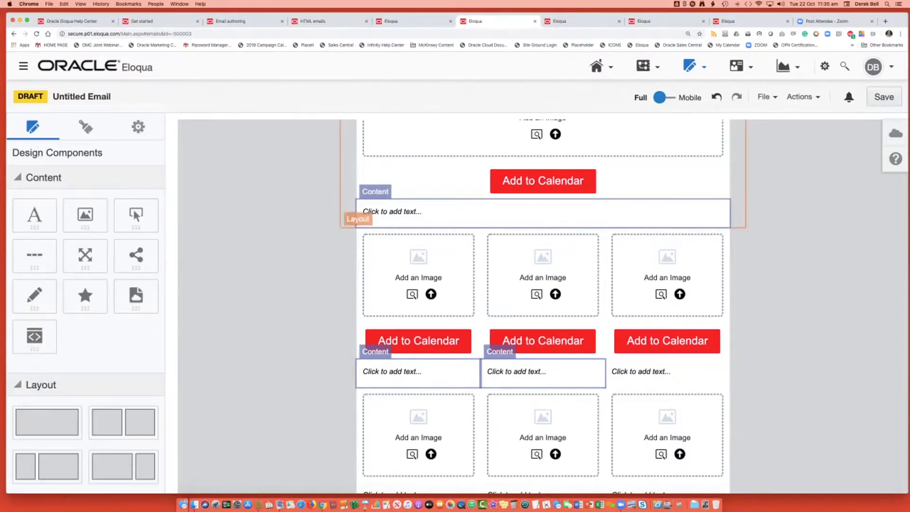
Delete the lower three-column image and text layout directly above the footer component.
scroll(738, 398, "down", 3)
left_click(737, 398)
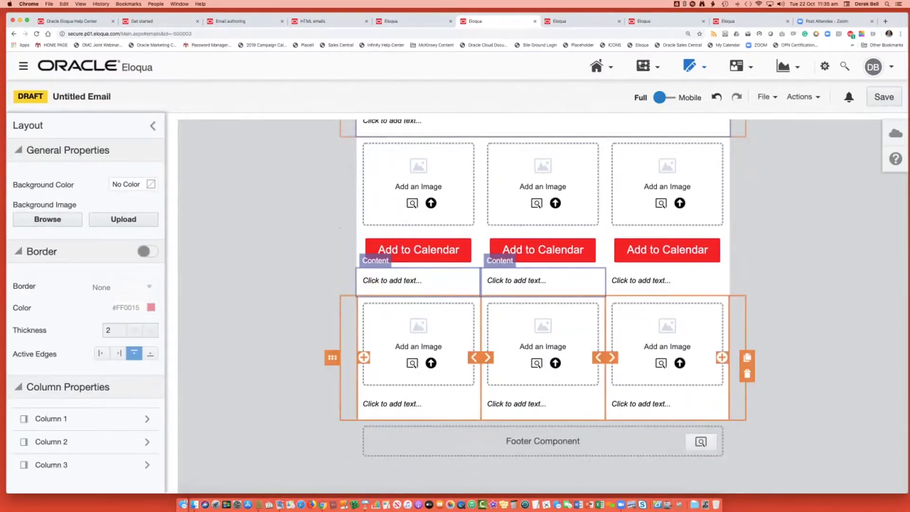
left_click(747, 374)
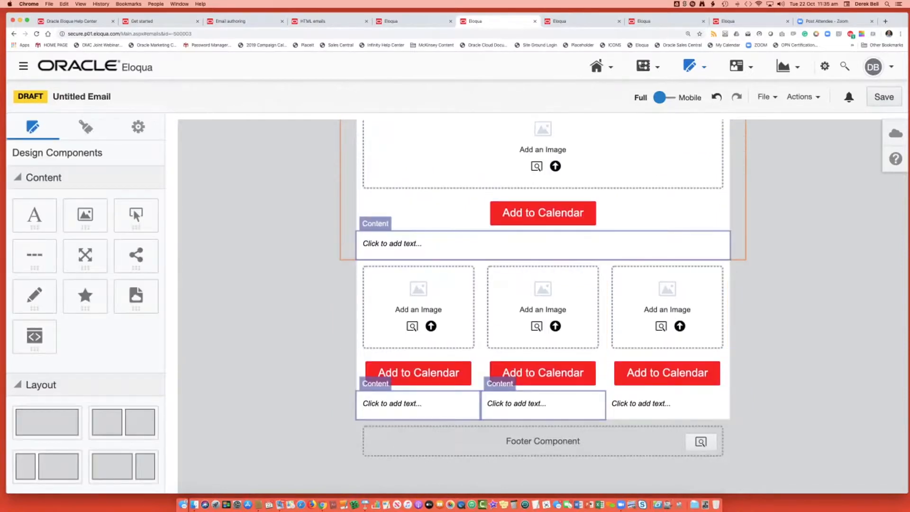
Search the stored images for 500x500 and insert 20191113 Amora 5 500x500 pxl.jpg into the first column's image placeholder.
left_click(412, 326)
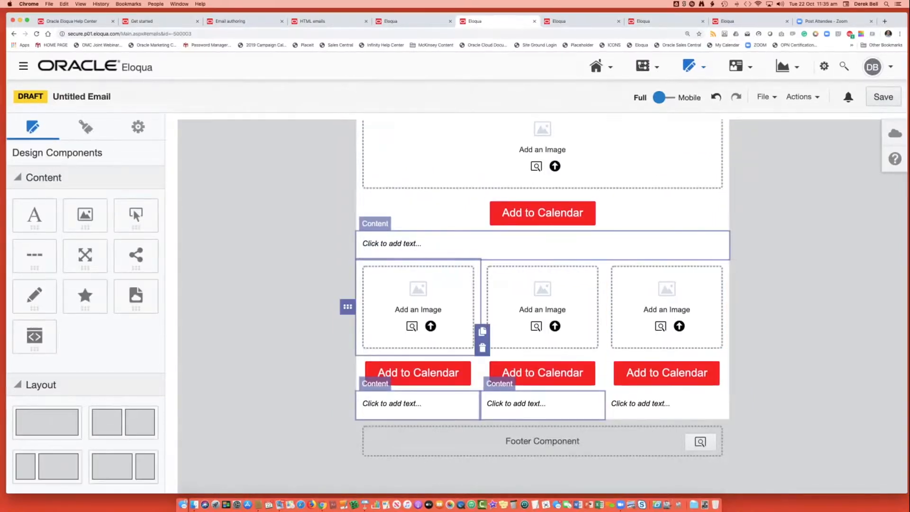
left_click(753, 122)
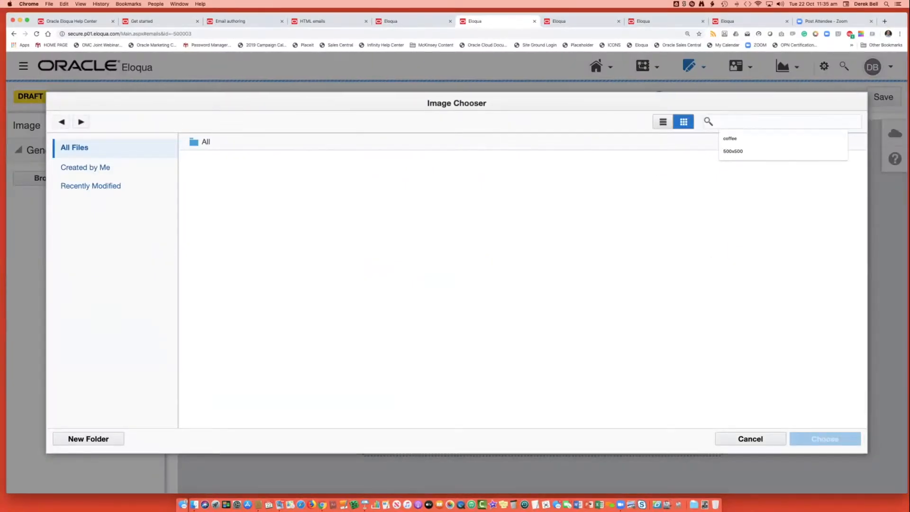
type("500x500")
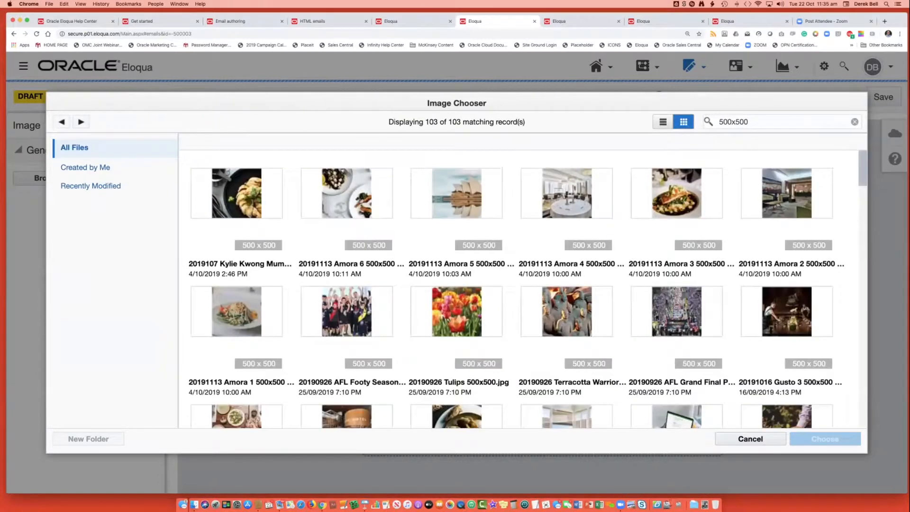
left_click(456, 193)
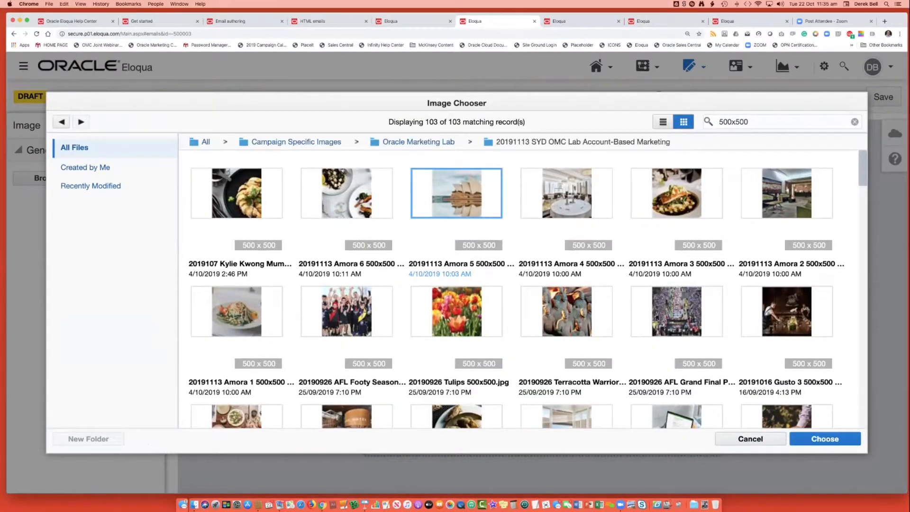
left_click(825, 438)
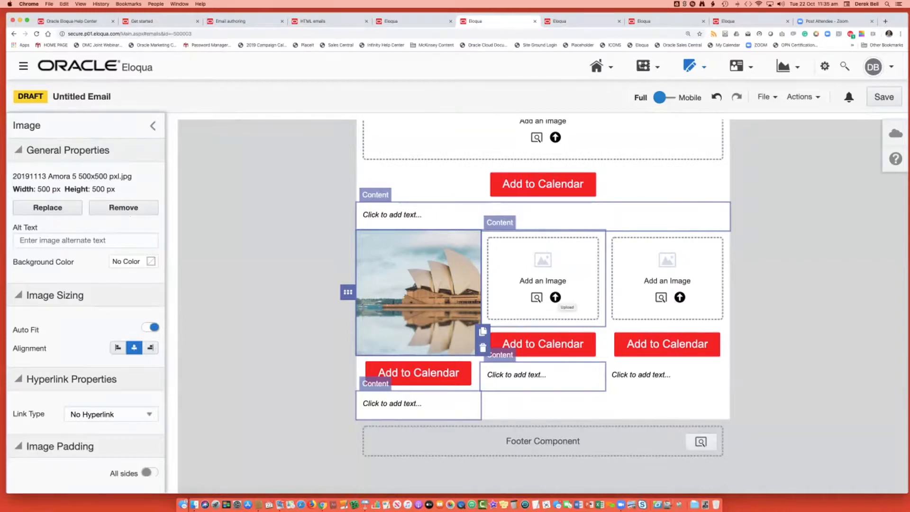
left_click(555, 298)
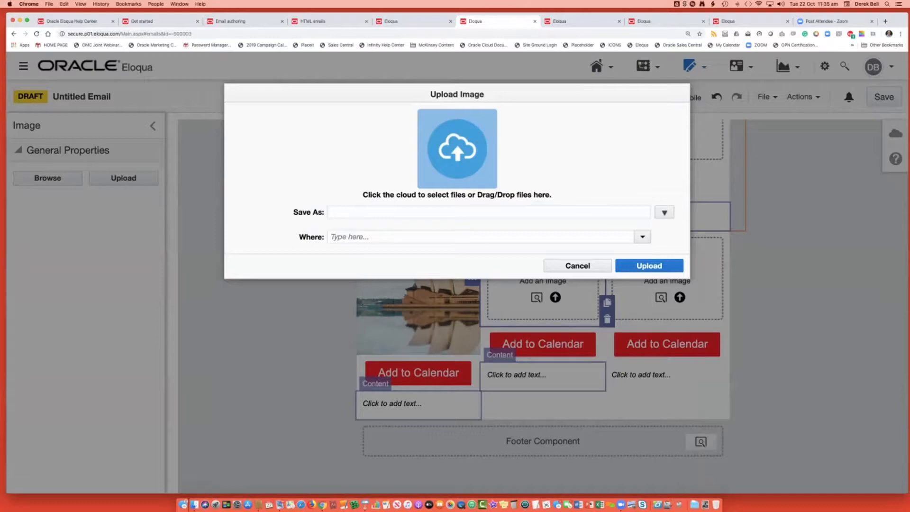
left_click(458, 149)
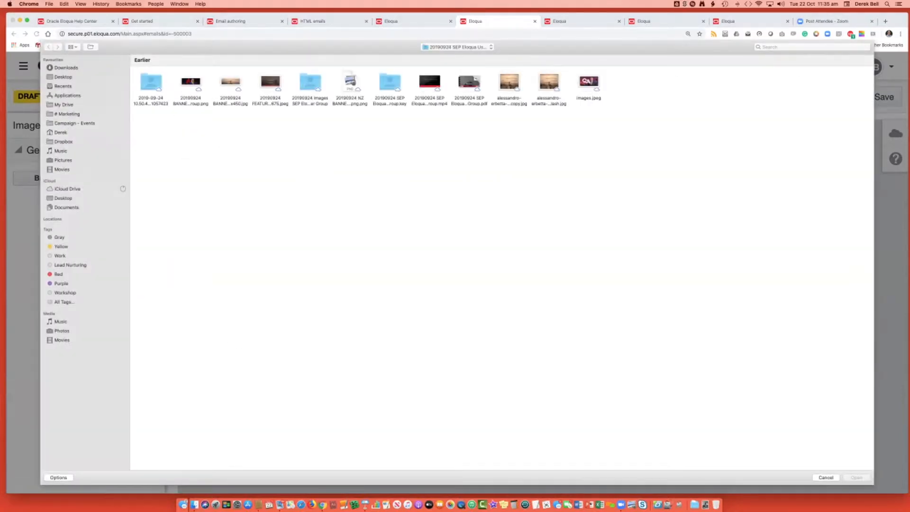
left_click(826, 477)
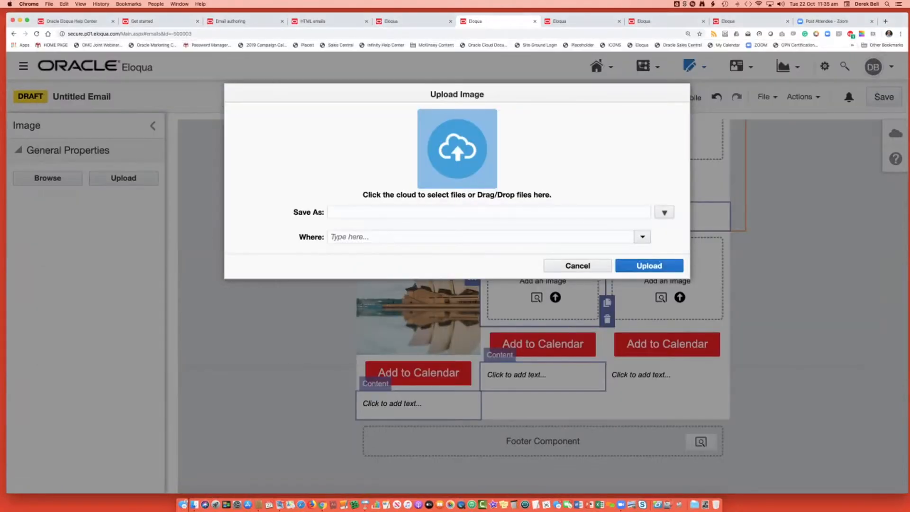
left_click(577, 266)
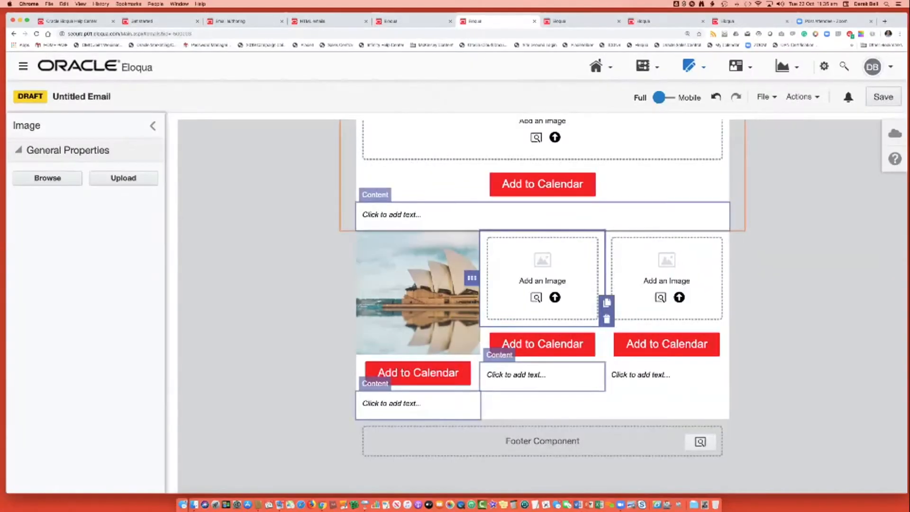
Search the stored images for 500x500 and insert the 2019107 Kylie Kwong Mummas Roast image into the second column's placeholder.
left_click(536, 297)
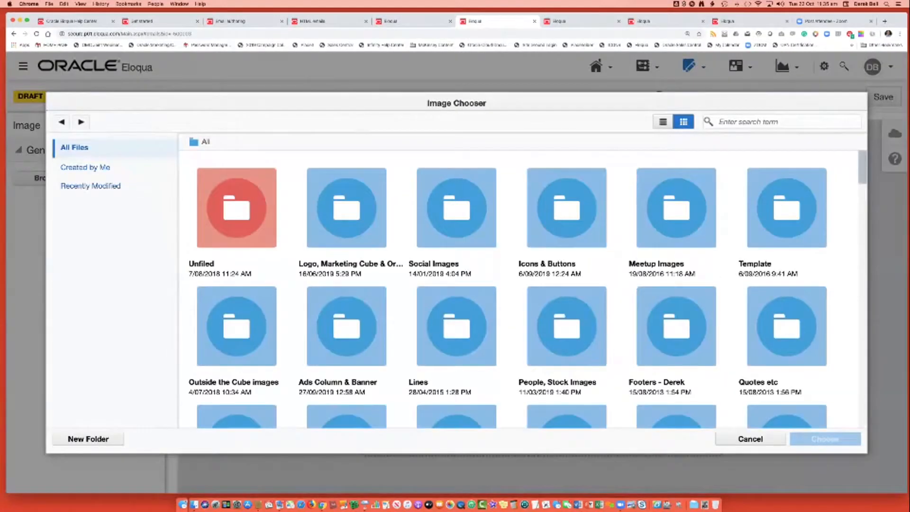
left_click(758, 121)
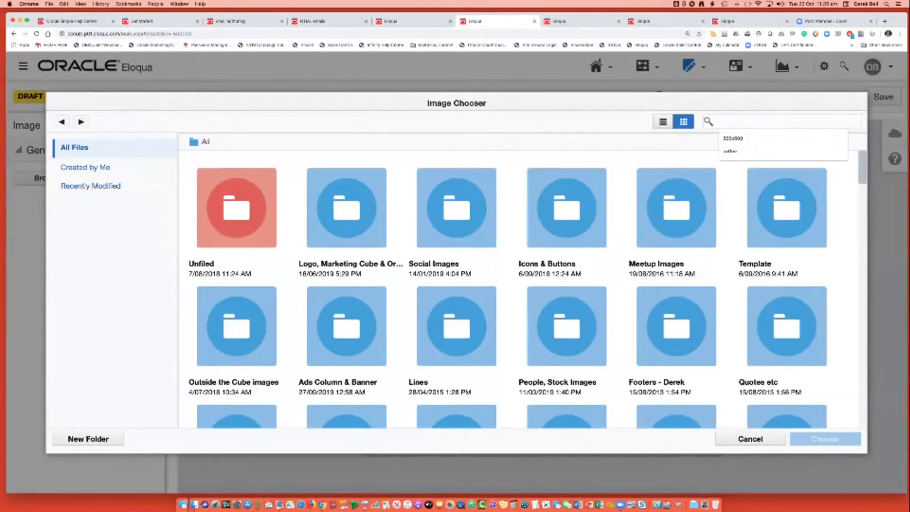
type("500x500")
key("Return")
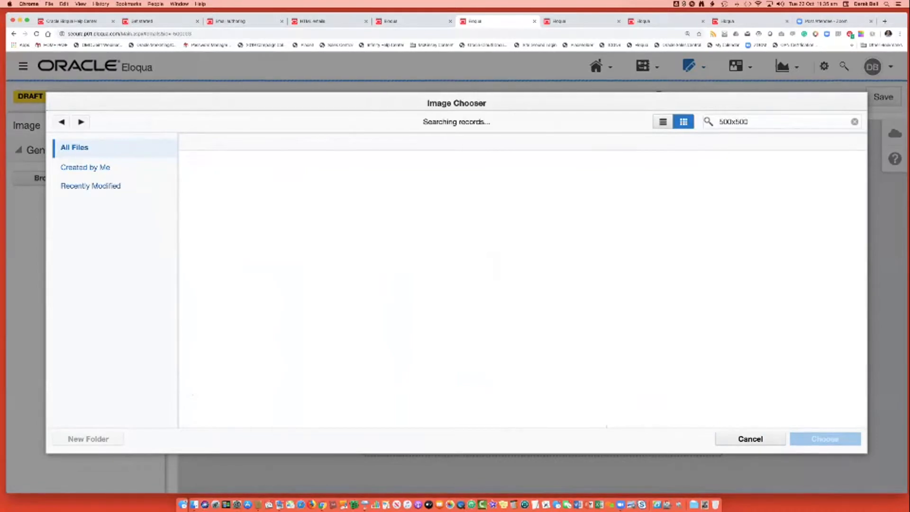
left_click(237, 193)
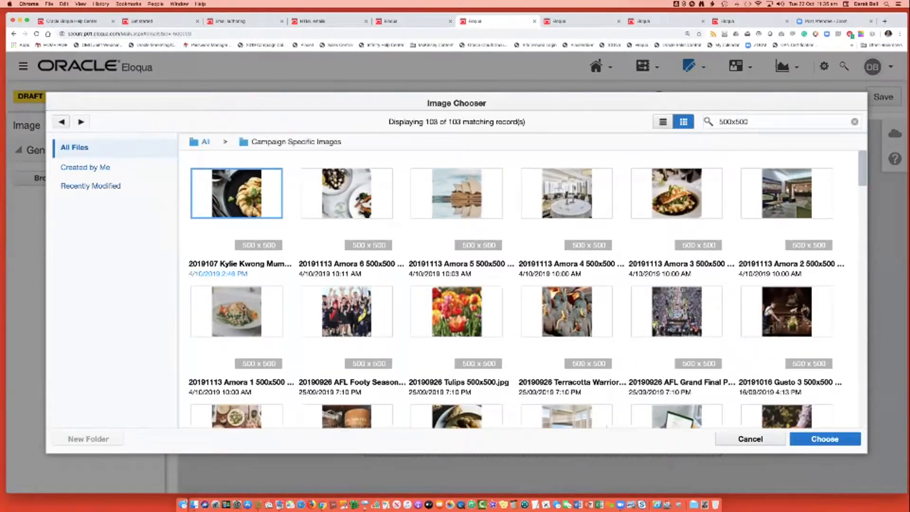
left_click(824, 439)
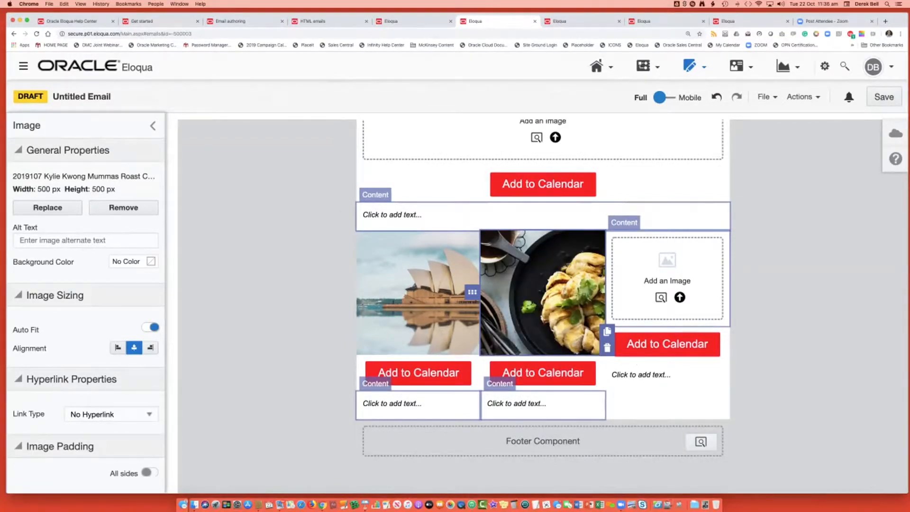
Search the stored images for 500x500, insert 20190926 Tulips 500x500.jpg into the third column's placeholder, and deselect it.
left_click(660, 298)
left_click(777, 121)
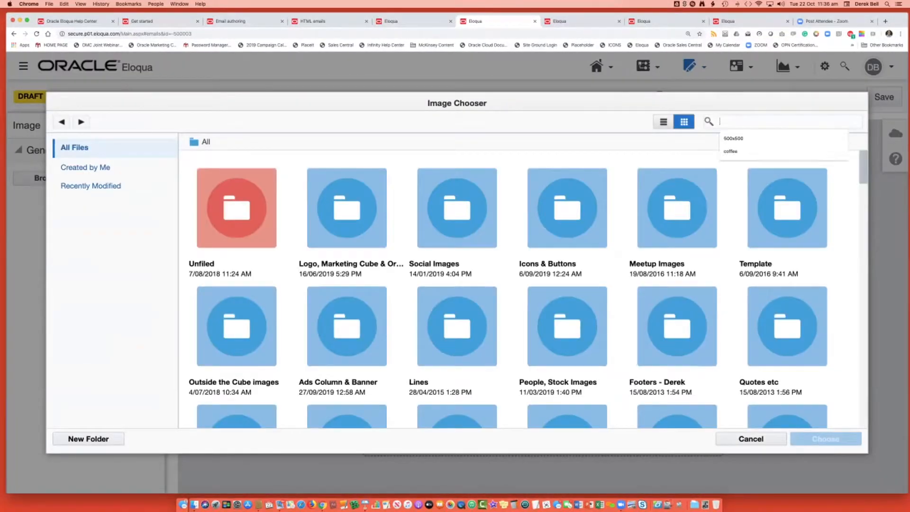
type("500x500")
key("Return")
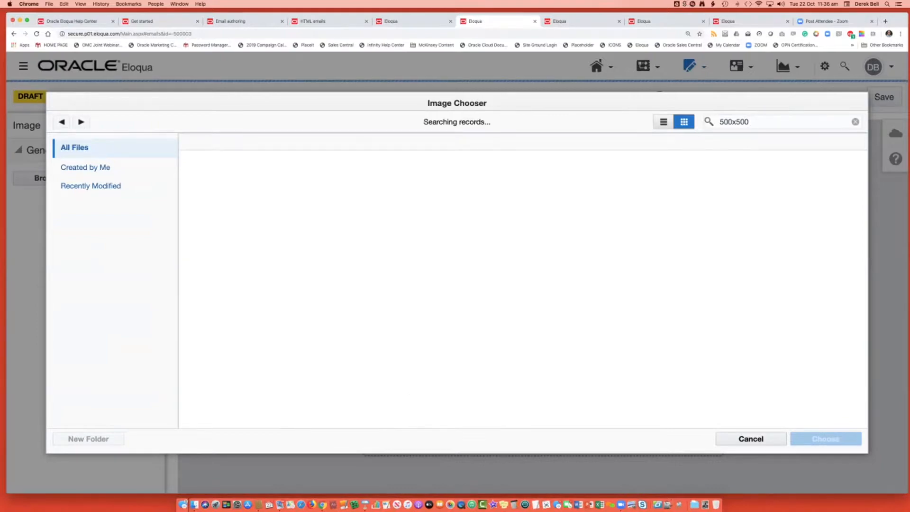
left_click(457, 311)
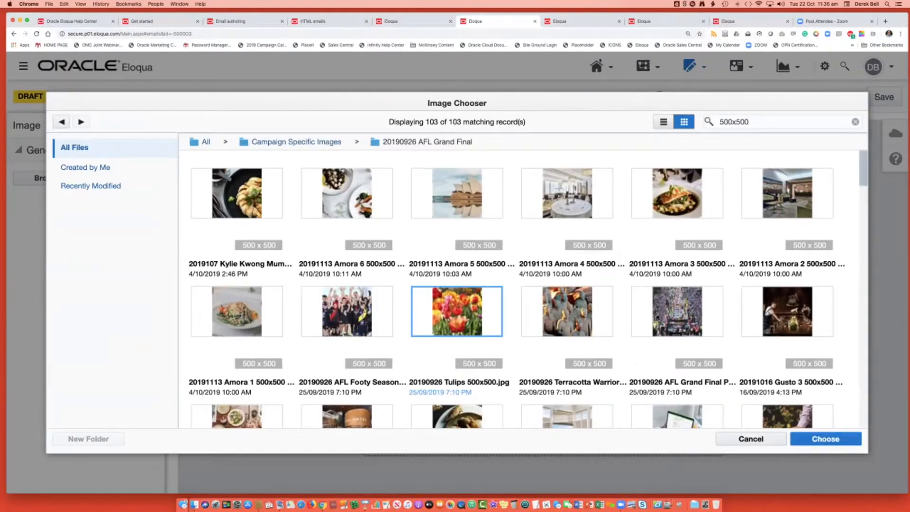
left_click(825, 439)
left_click(811, 360)
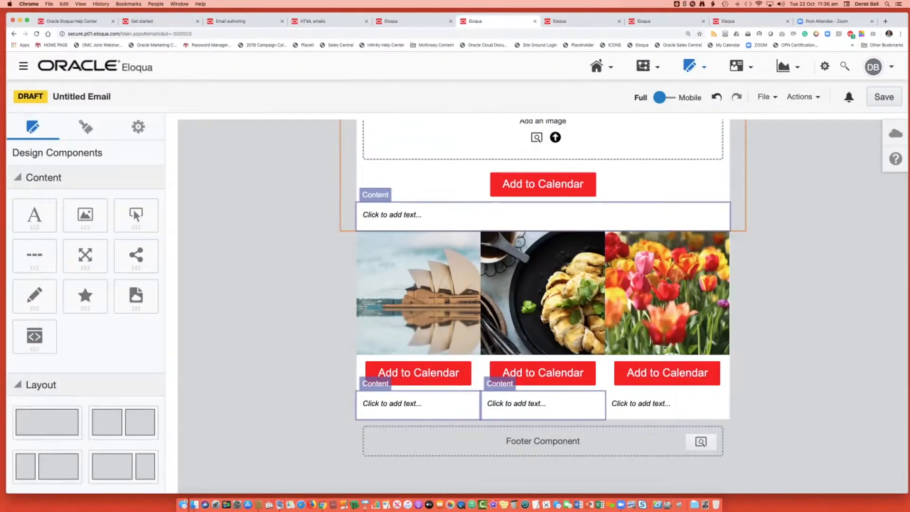
Review the properties of the three column images and the link, padding and border settings of the first column's Add to Calendar button.
left_click(418, 293)
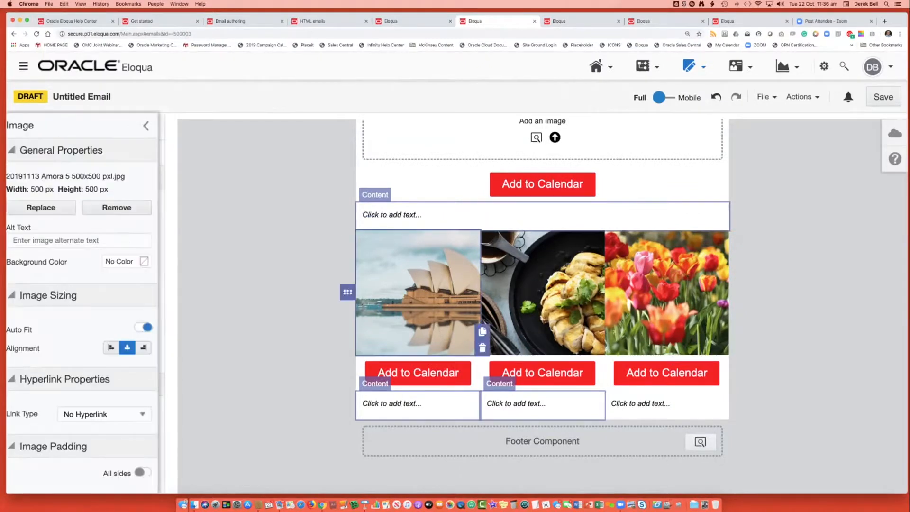
left_click(542, 292)
left_click(666, 293)
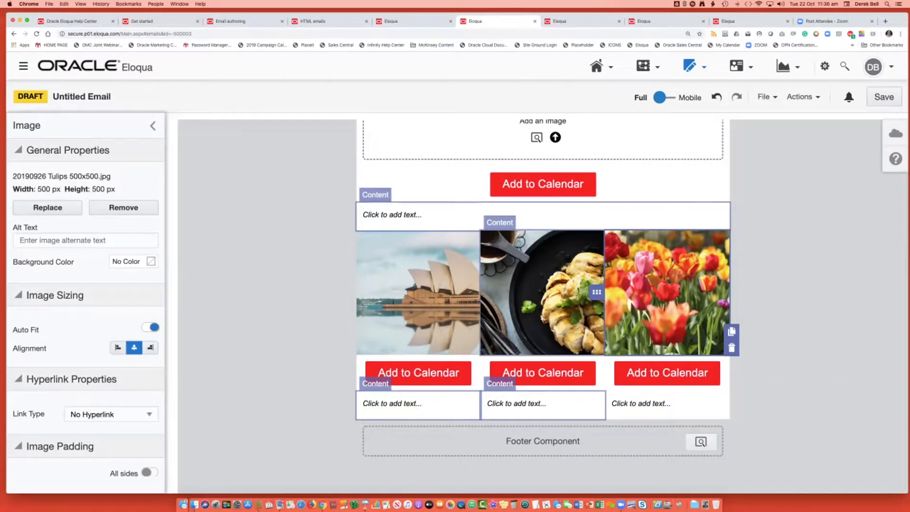
left_click(418, 292)
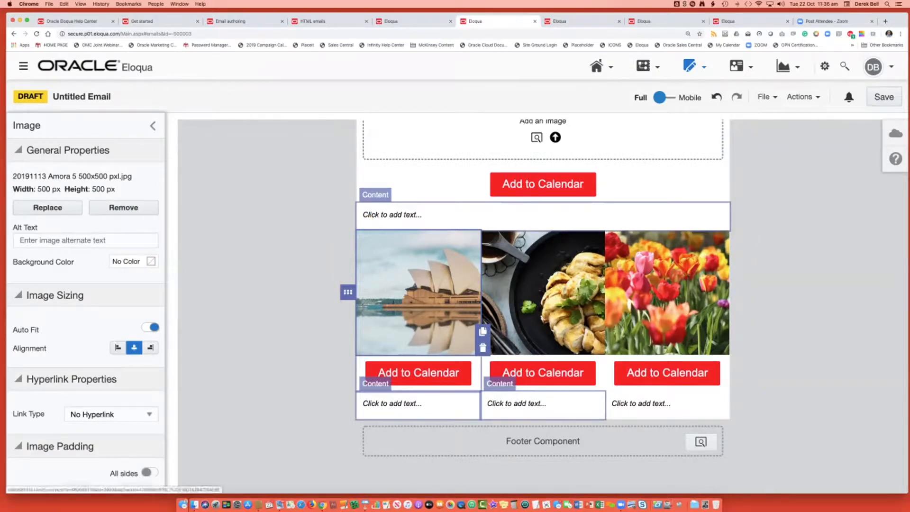
left_click(418, 373)
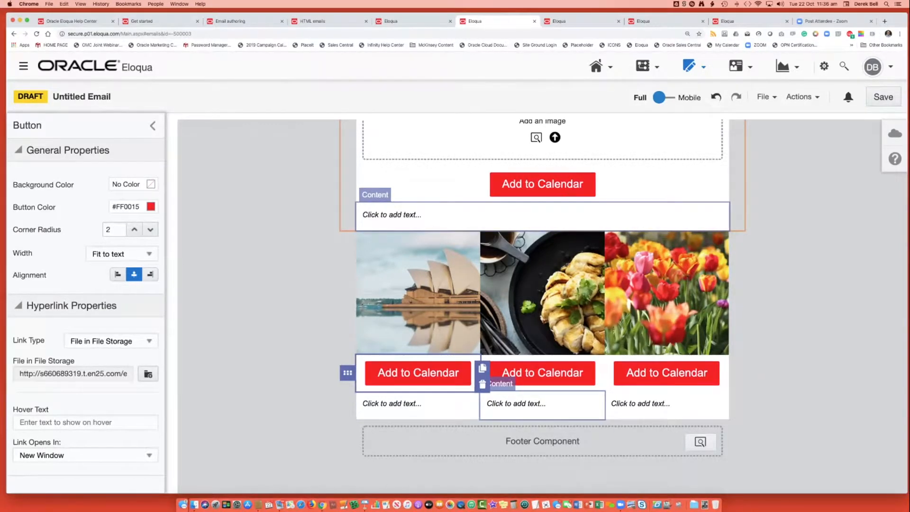
scroll(85, 308, "down", 10)
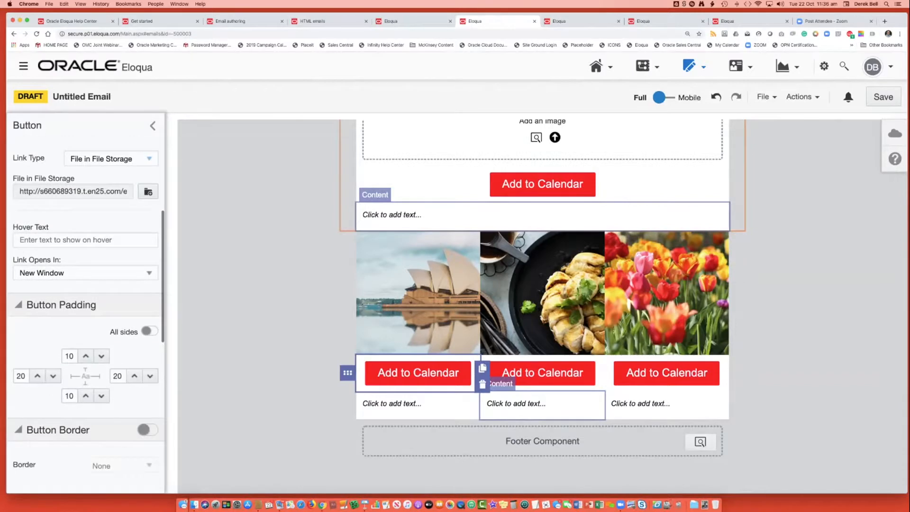
scroll(85, 303, "down", 4)
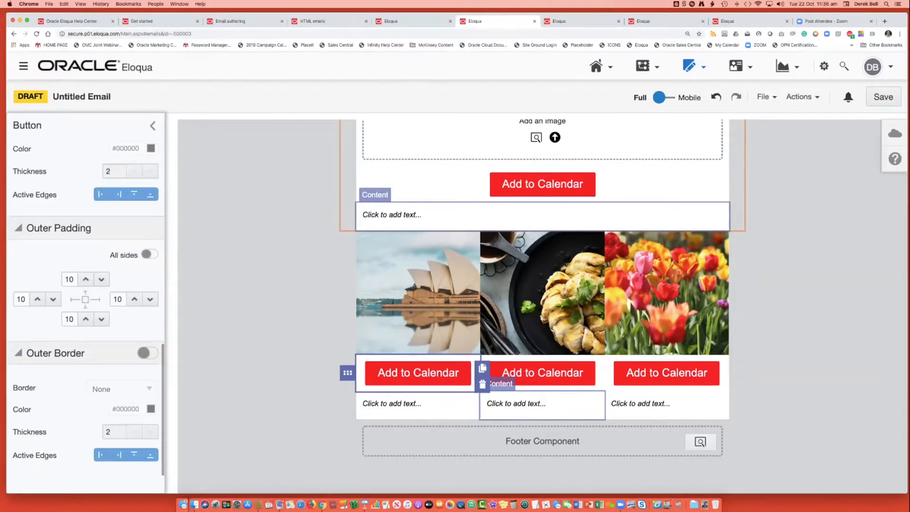
left_click(419, 292)
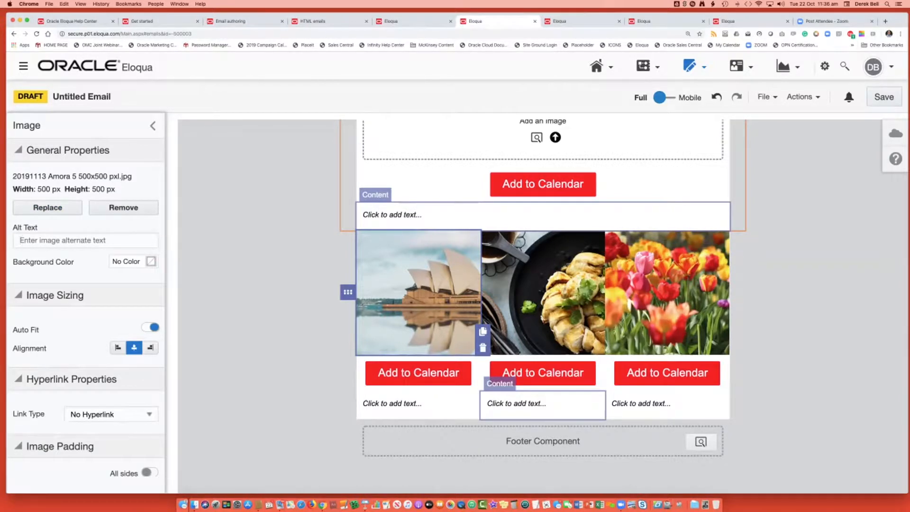
Set the background color of the first column's image to yellow, #FFFF00.
left_click(151, 261)
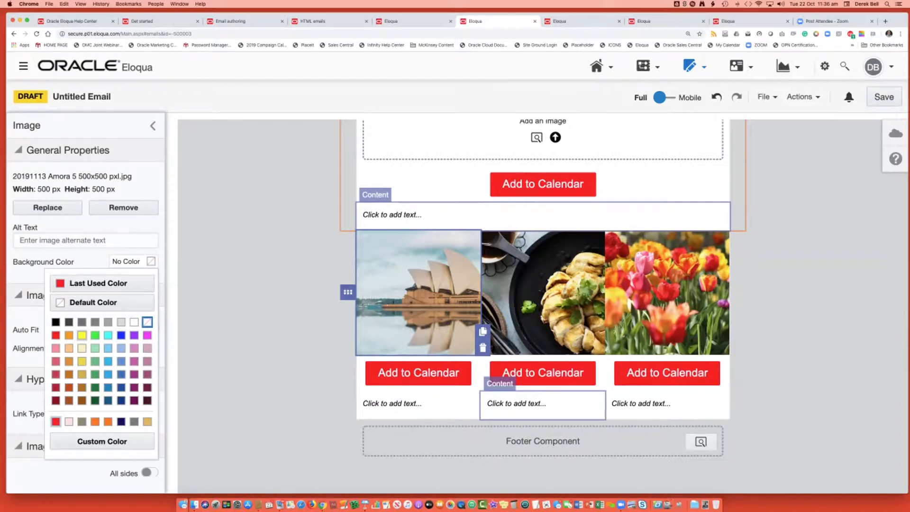
left_click(81, 335)
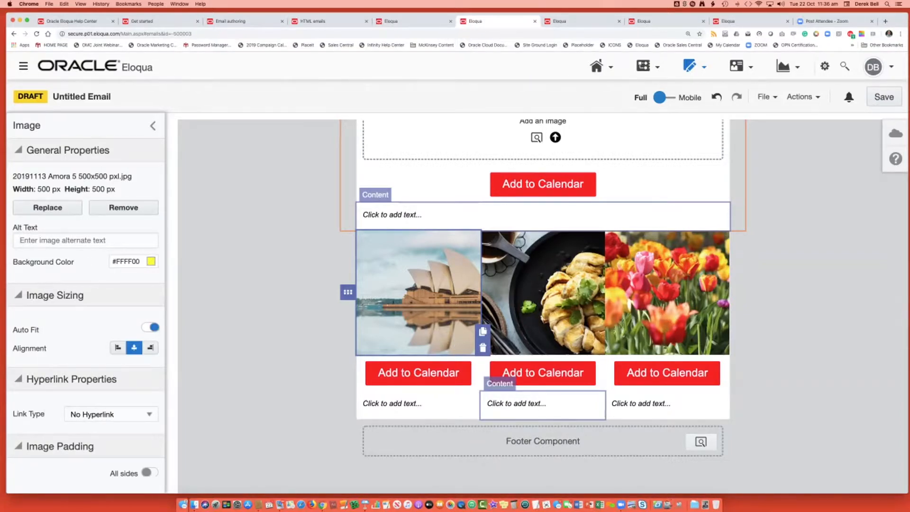
left_click(153, 125)
left_click(419, 289)
Set the first column image's padding to 25 at the top, 30 at the bottom, 15 on the right and 10 on the left.
scroll(85, 303, "down", 5)
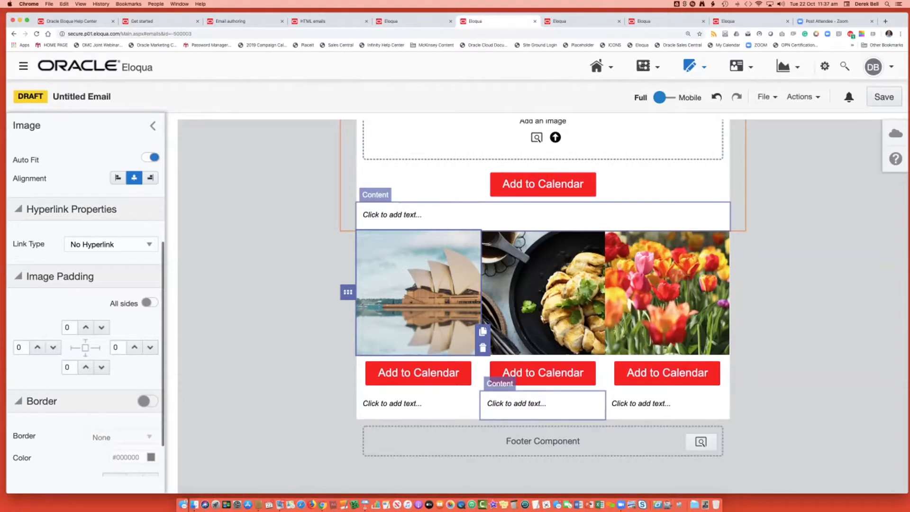
scroll(86, 303, "down", 2)
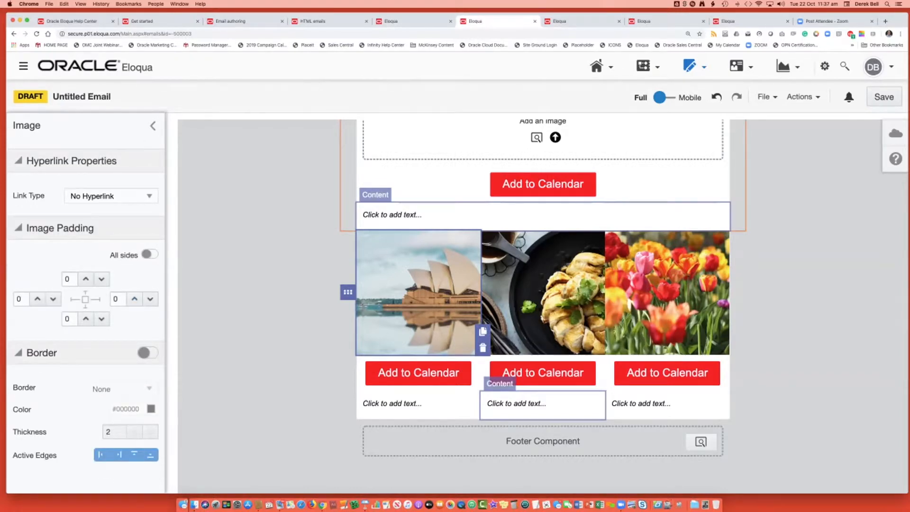
left_click(86, 278)
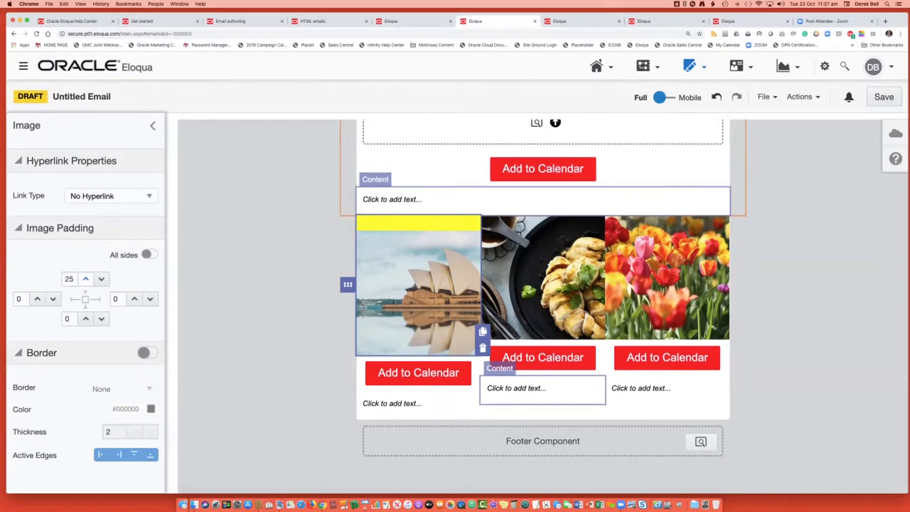
left_click(86, 318)
left_click(86, 318)
left_click(85, 318)
left_click(85, 318)
left_click(86, 319)
left_click(86, 319)
left_click(134, 298)
left_click(134, 299)
left_click(134, 299)
left_click(37, 299)
left_click(37, 298)
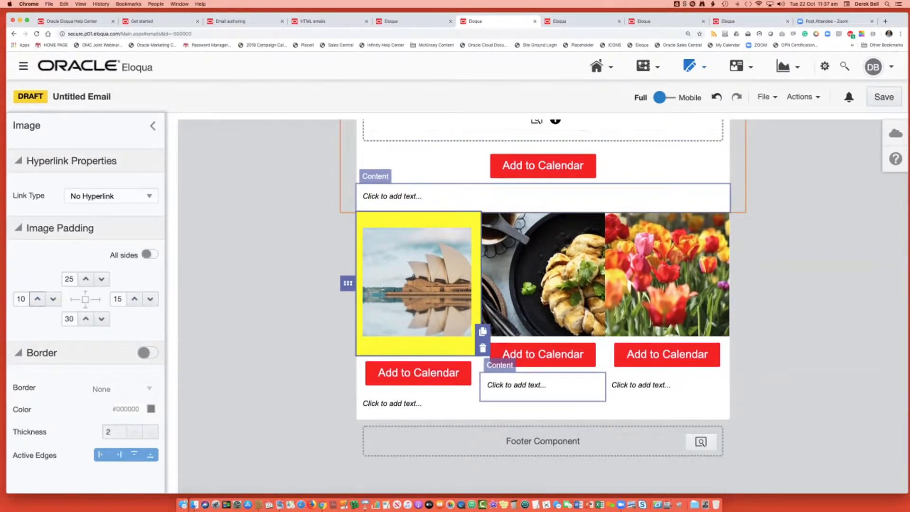
Apply a uniform padding of 5 to all sides of the first column's image and close its properties.
left_click(150, 254)
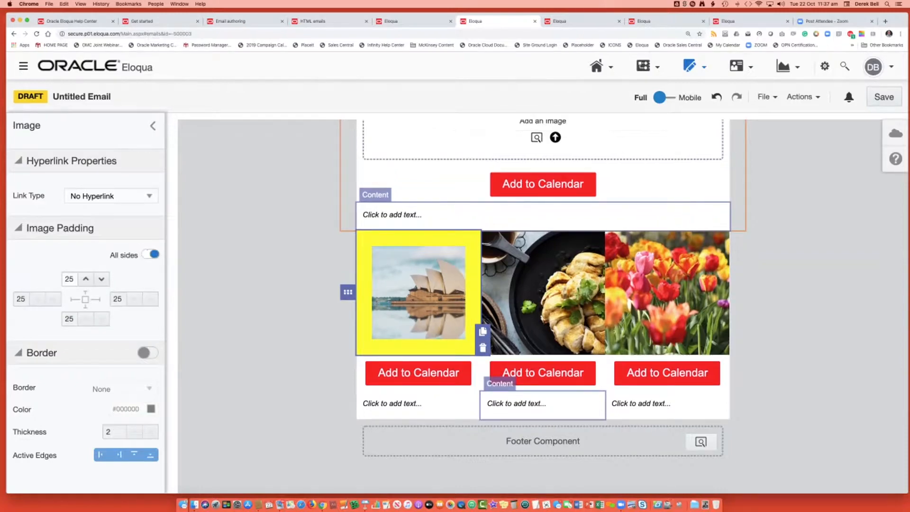
left_click(101, 278)
left_click(102, 278)
left_click(102, 279)
left_click(102, 279)
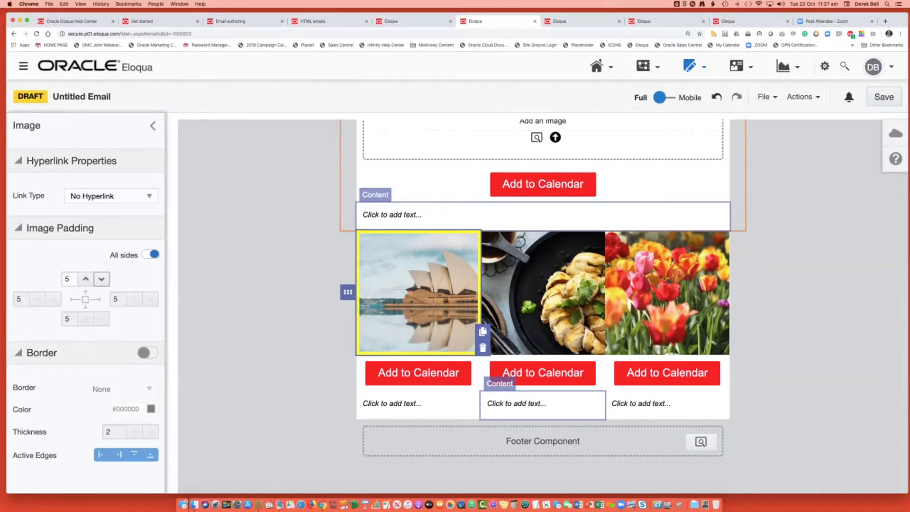
left_click(153, 126)
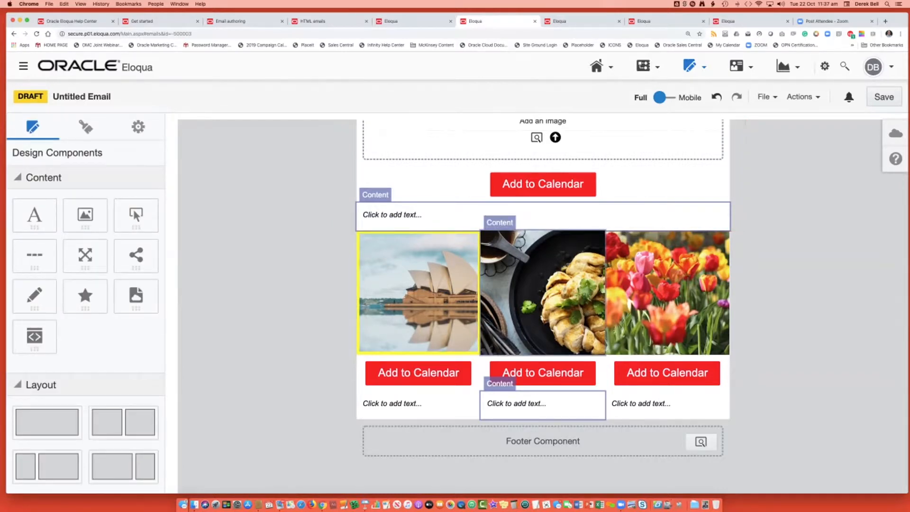
Delete the images in the second and third columns, keeping the yellow-framed one in the first column.
left_click(539, 293)
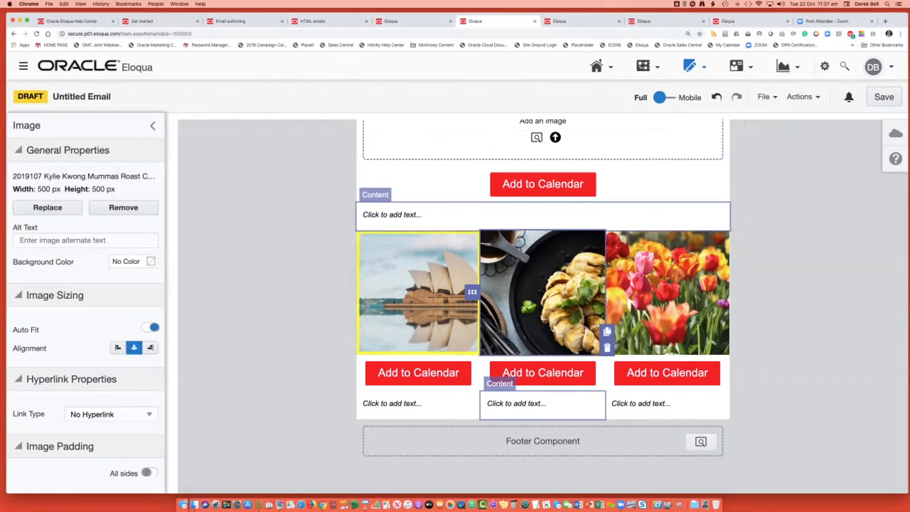
left_click(418, 293)
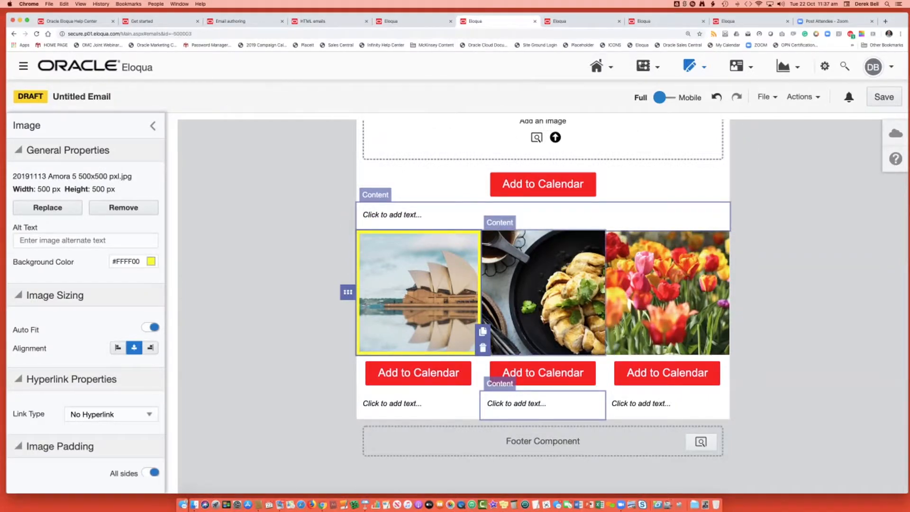
left_click(543, 293)
left_click(607, 348)
left_click(667, 292)
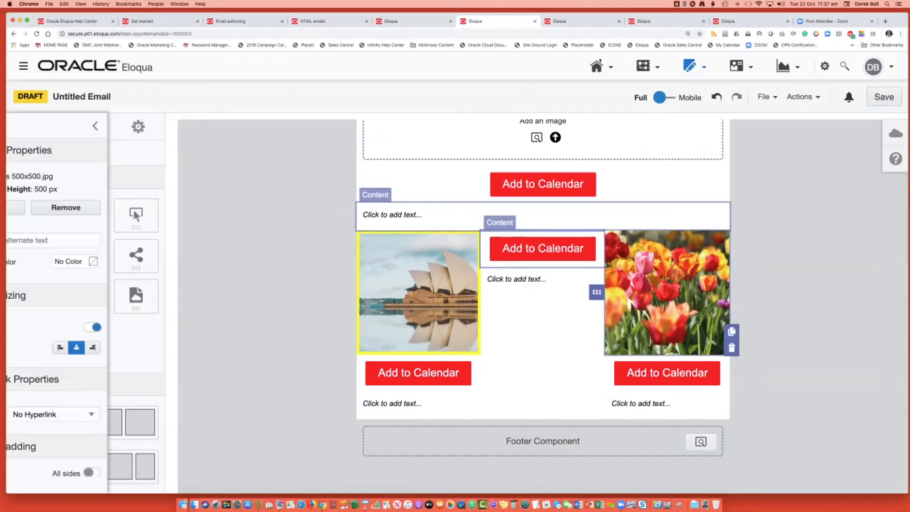
left_click(731, 348)
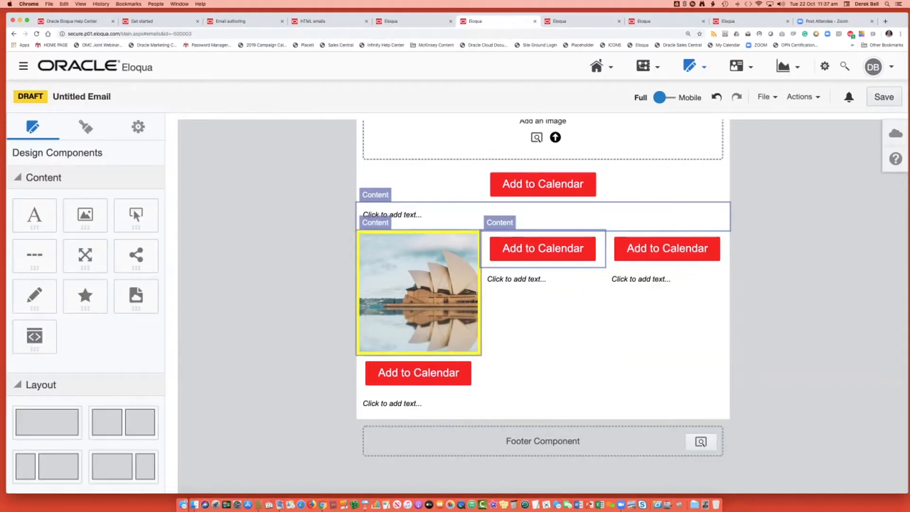
Duplicate the yellow-framed image into the second and third columns, placing each copy above the Add to Calendar button.
left_click(418, 293)
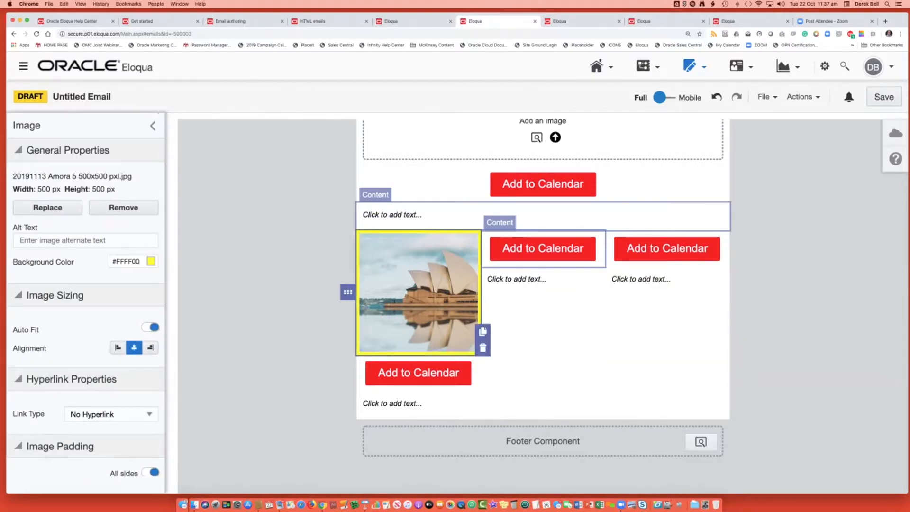
left_click(482, 331)
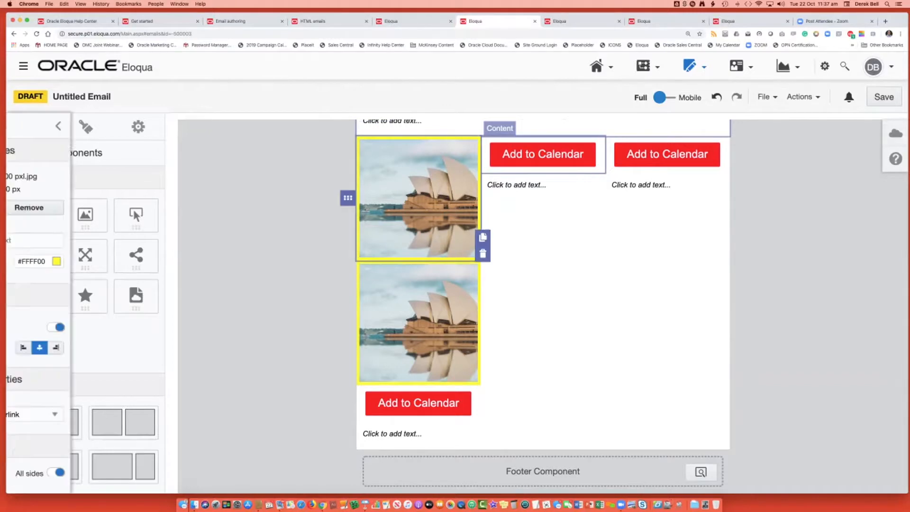
left_click_drag(348, 288, 497, 241)
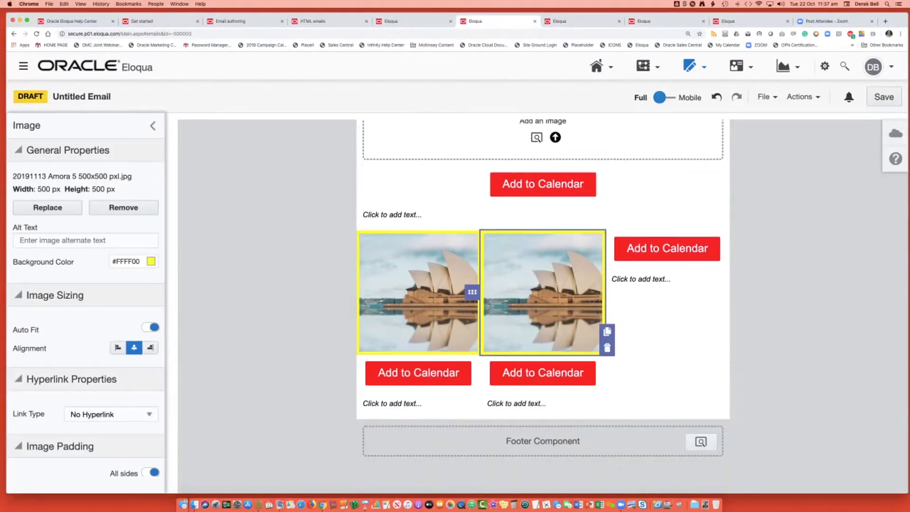
left_click(608, 331)
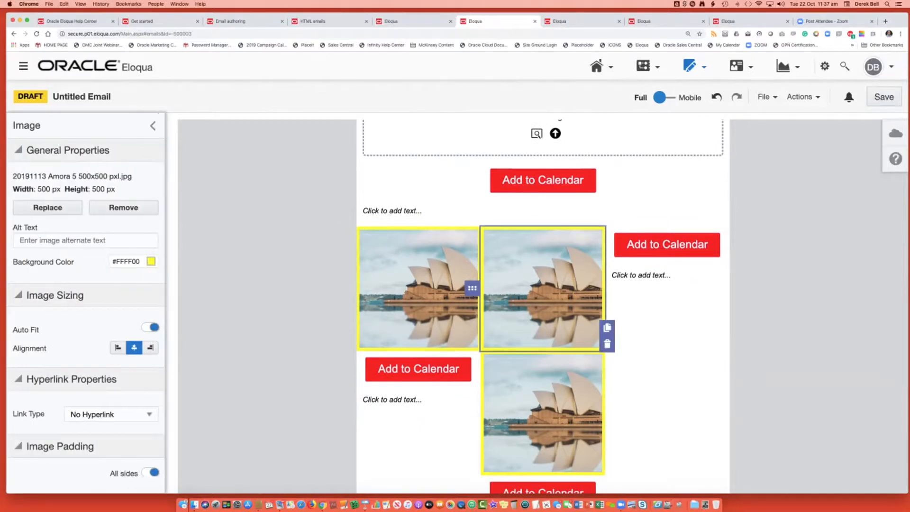
left_click_drag(472, 289, 620, 238)
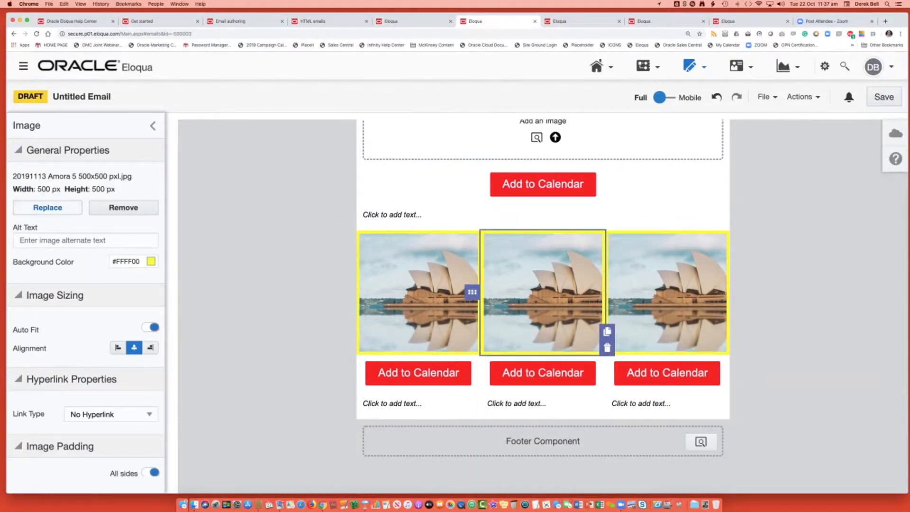
Replace the second column's image with the 20190926 Terracotta Warrior image found by searching the stored images for 500x500.
left_click(47, 207)
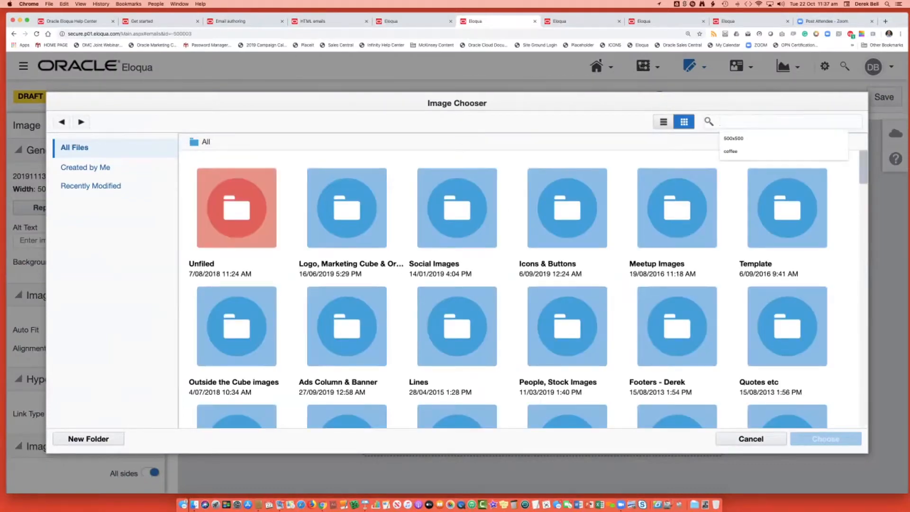
type("500x500")
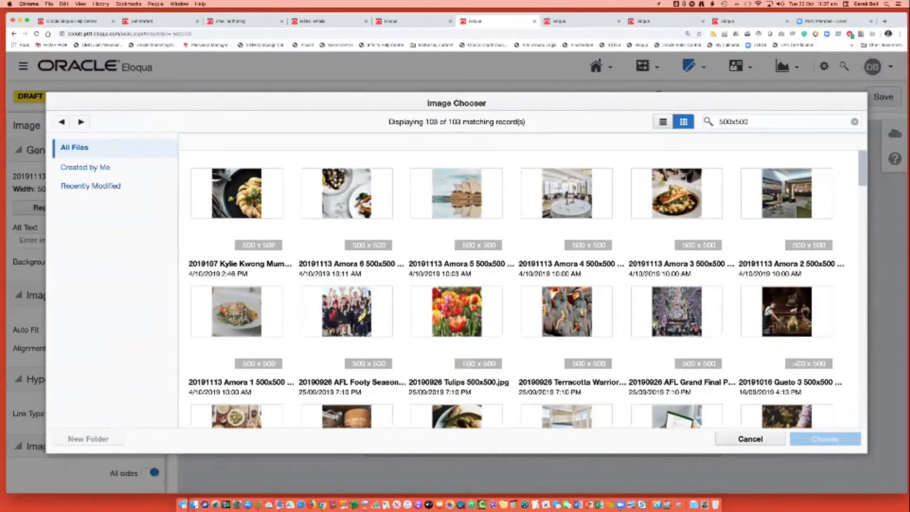
left_click(566, 311)
left_click(824, 438)
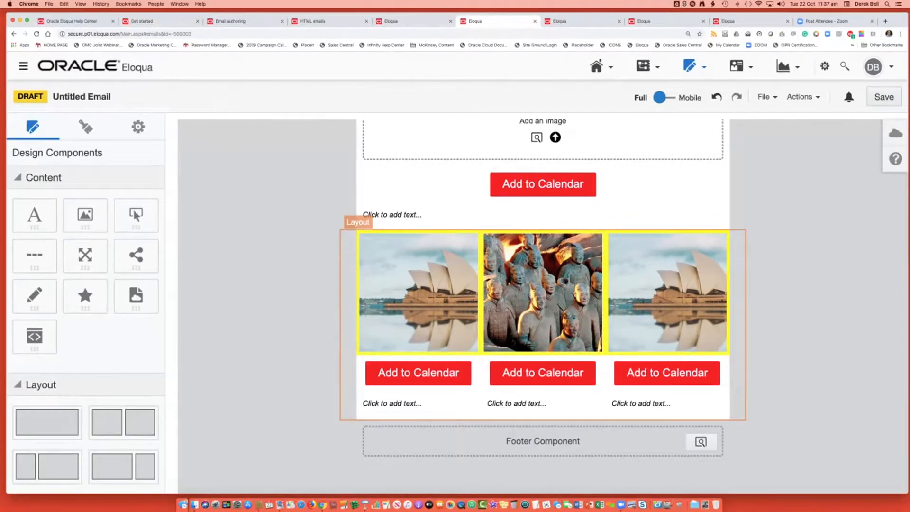
Check the TextEdit notes, return to the email, and paste the lorem ipsum paragraph into the first column's text block.
left_click(348, 293)
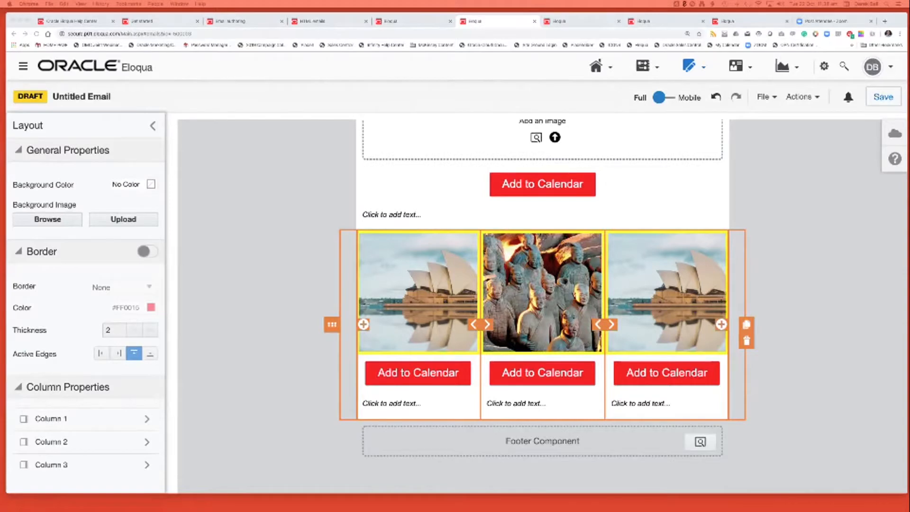
key("super+Tab")
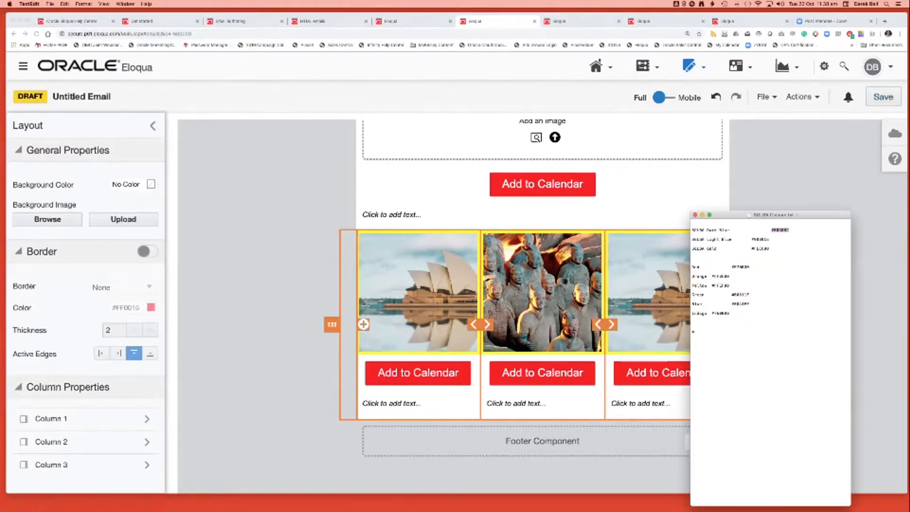
key("super+Tab")
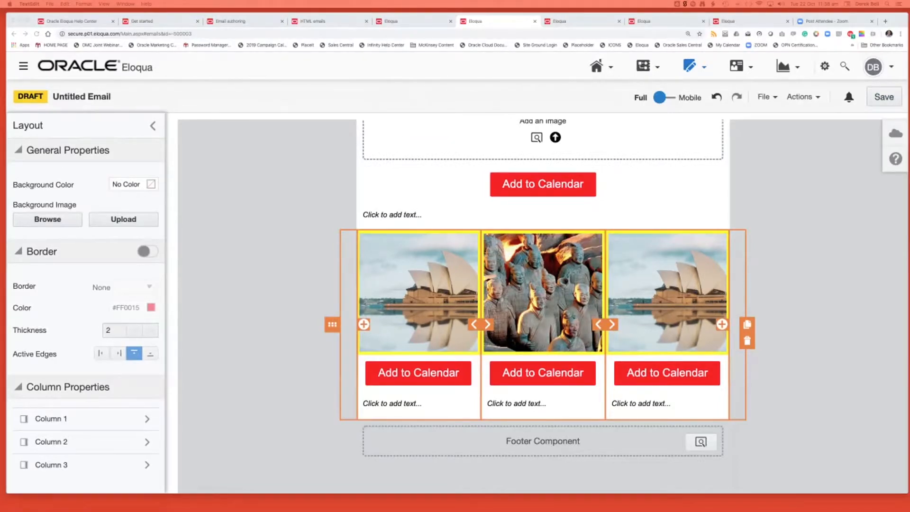
left_click(392, 404)
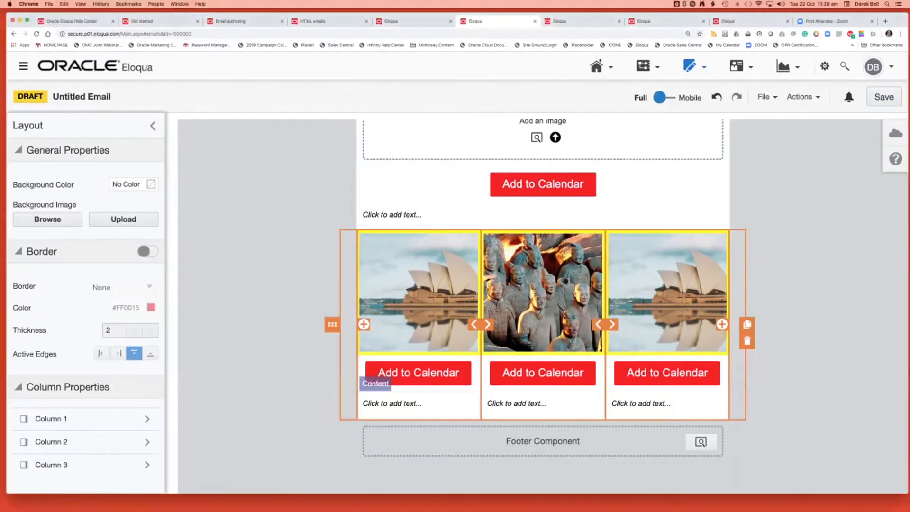
left_click(392, 403)
type("Lorem ipsum dolor sit amet, consectetur adipiscing elit, sed do eiusmod tempor incididunt ut labore et dolore magna aliqua. Ut enim ad minim veniam, quis nostrud exercitation ullamco laboris nisi ut aliquip ex ea commodo consequat. Duis aute irure dolor in reprehenderit in voluptate velit esse cillum dolore eu fugiat nulla pariatur. Excepteur sint occaecat cupidatat non proident, sunt in culpa qui officia deserunt mollit anim id est laborum.")
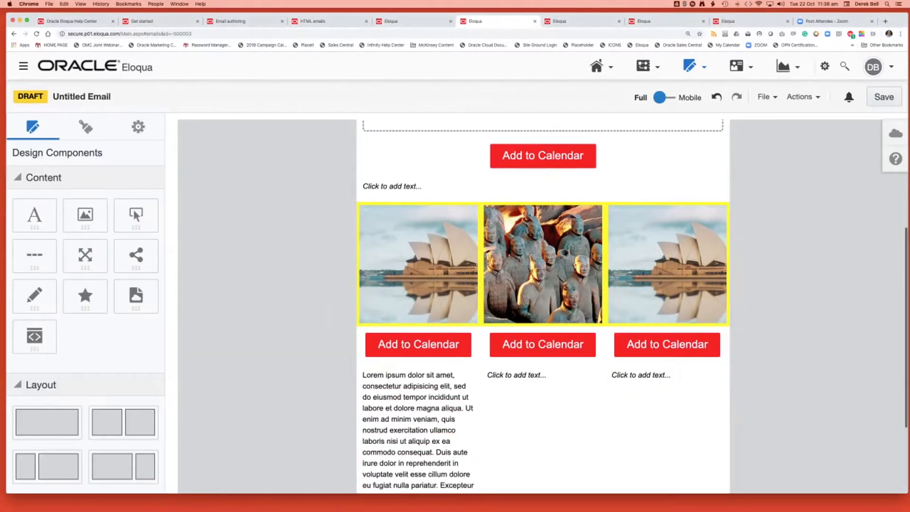
Delete the empty text blocks below the Add to Calendar buttons in the second and third columns.
scroll(542, 308, "down", 3)
left_click(418, 327)
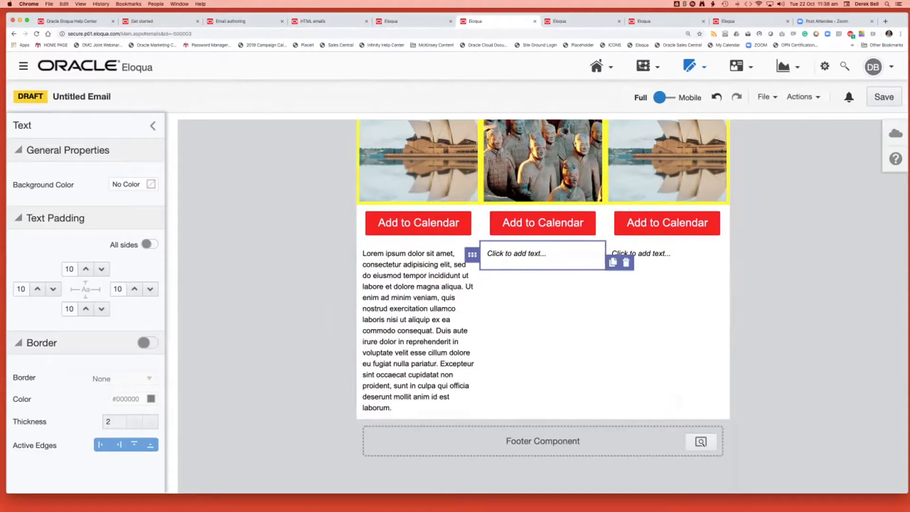
left_click(626, 262)
left_click(635, 256)
left_click(750, 259)
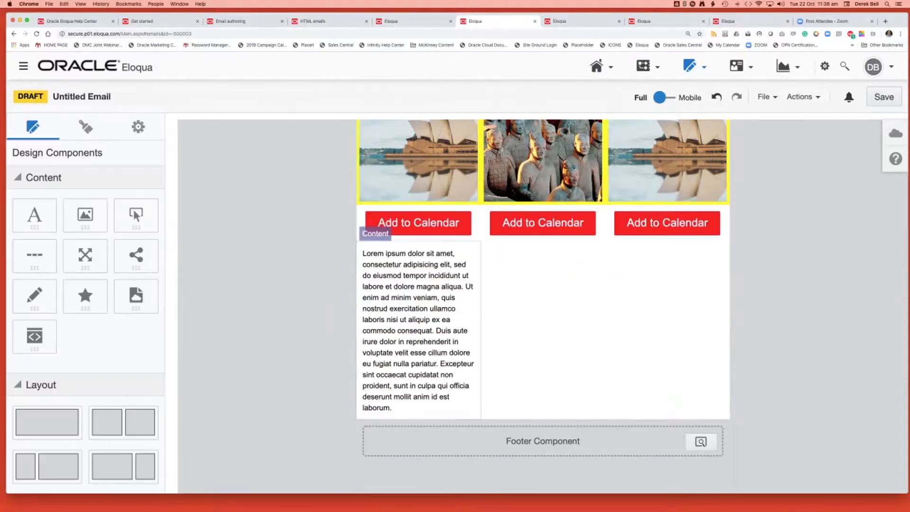
Set the left and right padding of the first column's lorem ipsum text block to 20.
left_click(411, 276)
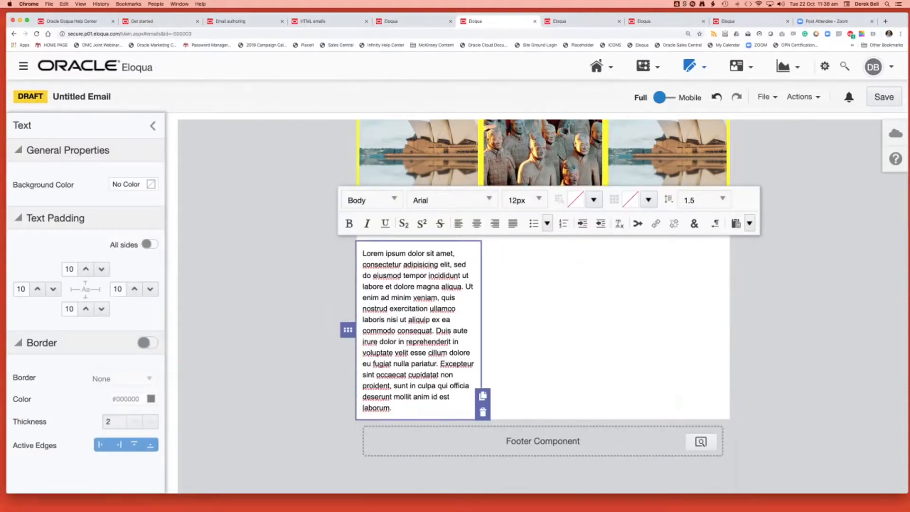
left_click(310, 289)
left_click(410, 284)
left_click(37, 288)
left_click(135, 289)
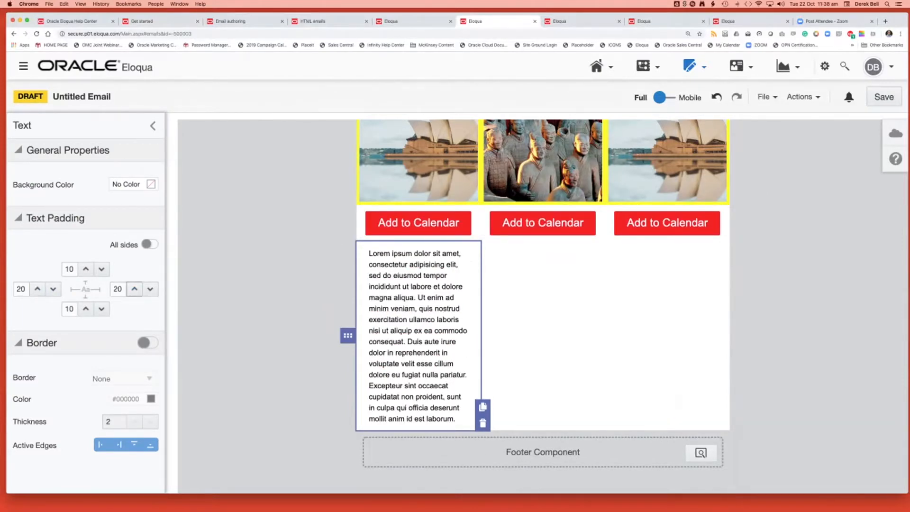
left_click(303, 292)
Duplicate the first column's lorem ipsum text block and place the copies beneath the Add to Calendar buttons in the second and third columns.
left_click(411, 294)
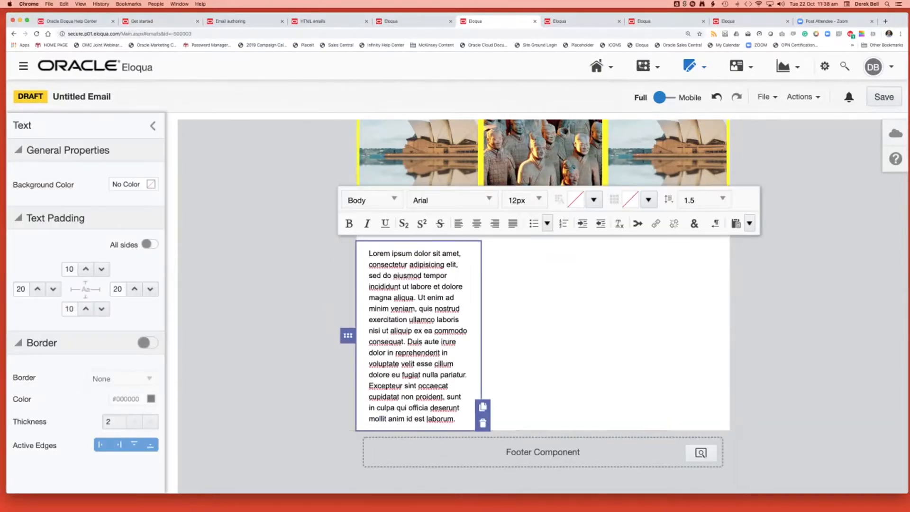
left_click(482, 407)
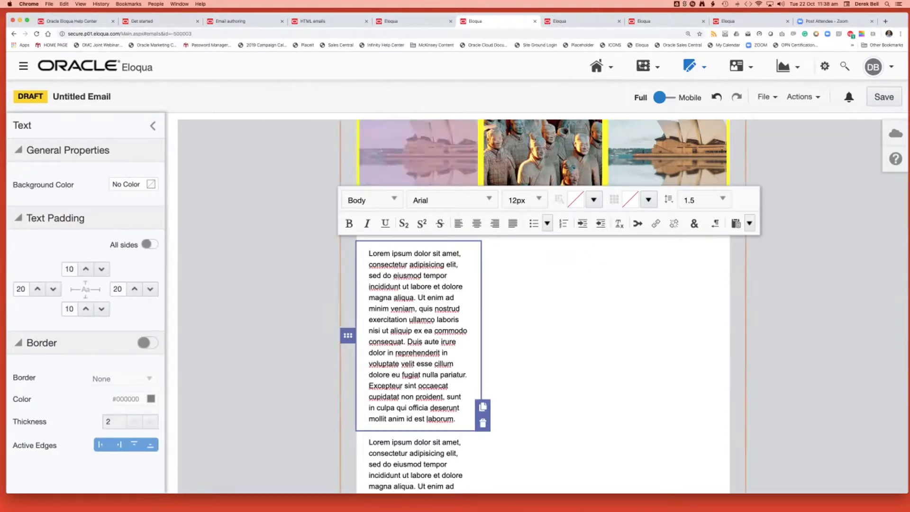
left_click(540, 327)
left_click(426, 327)
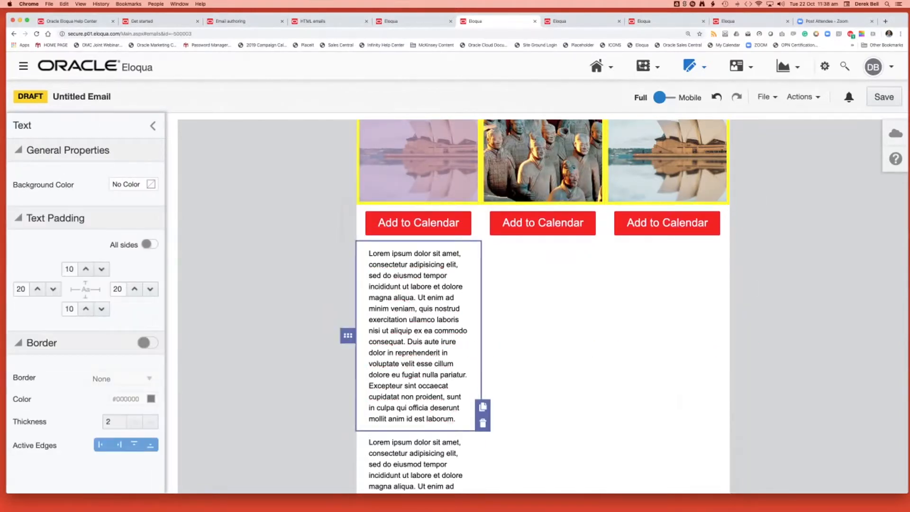
left_click_drag(348, 335, 539, 251)
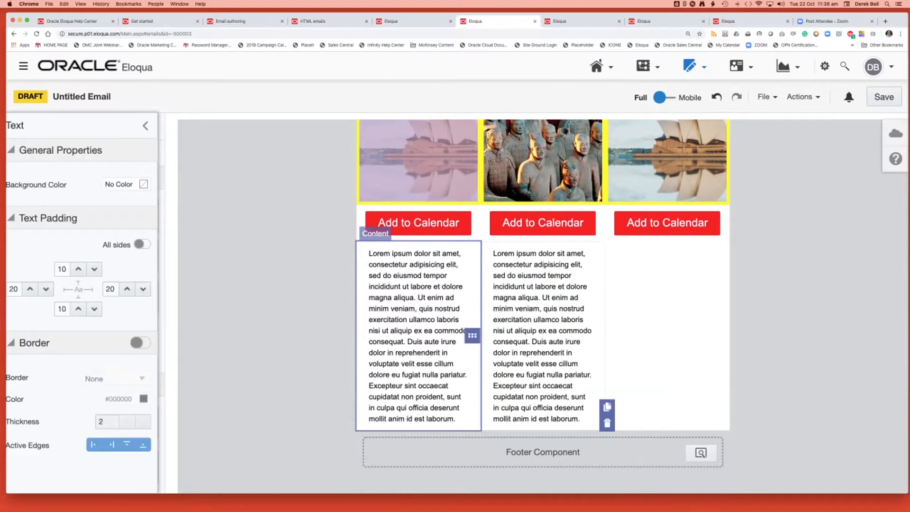
left_click(607, 407)
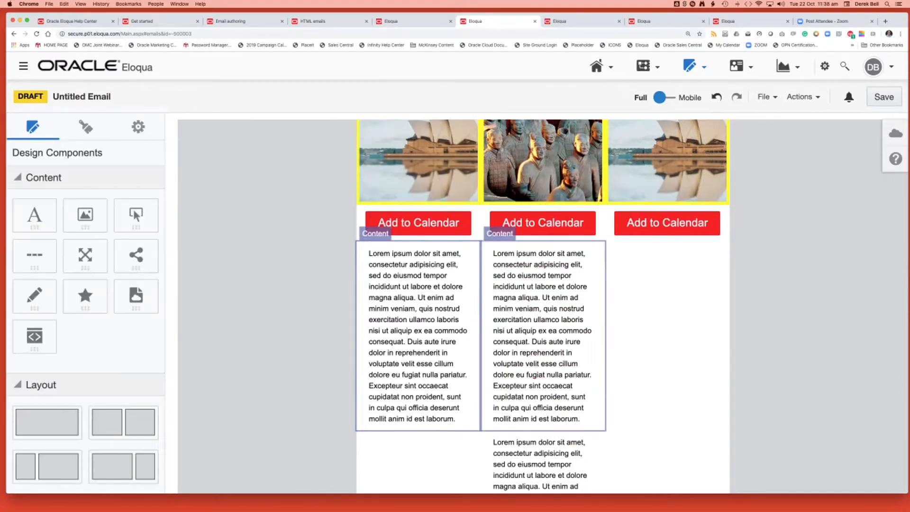
left_click_drag(472, 336, 668, 252)
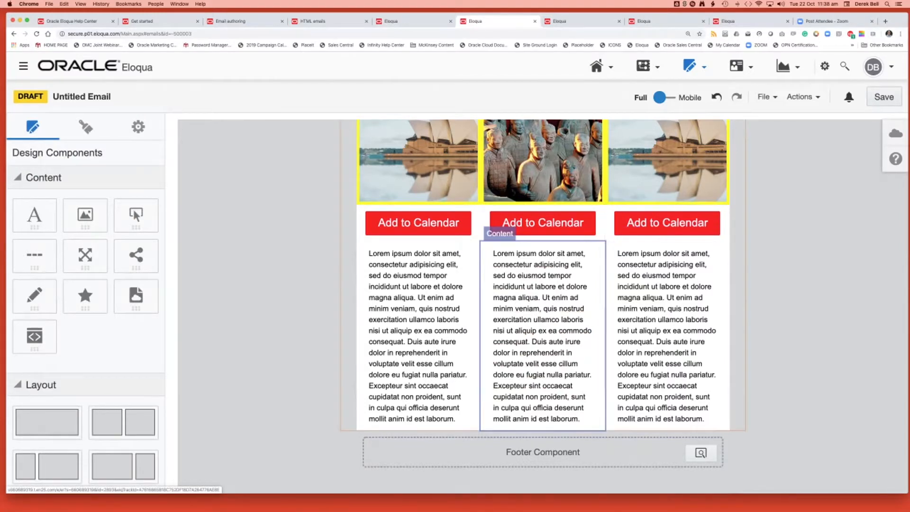
Check how the three columns stack in the mobile preview, and return to the full view.
scroll(543, 303, "up", 3)
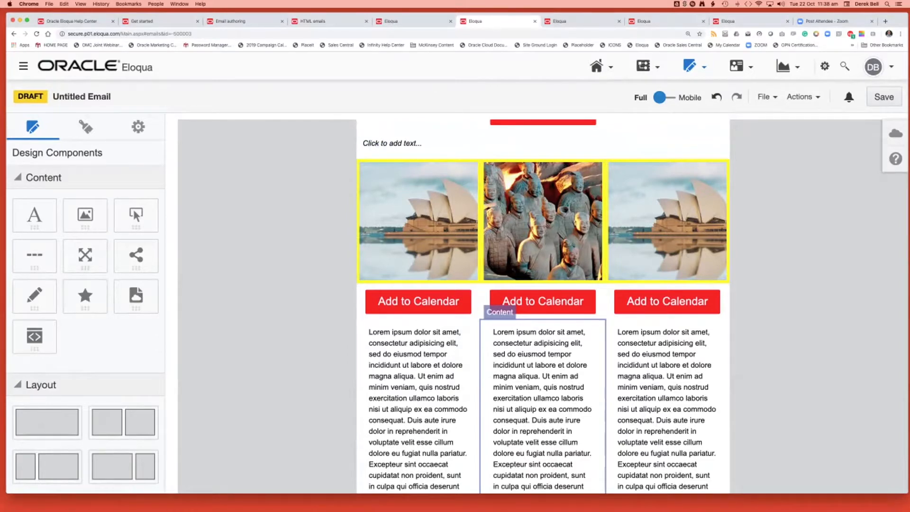
left_click(665, 97)
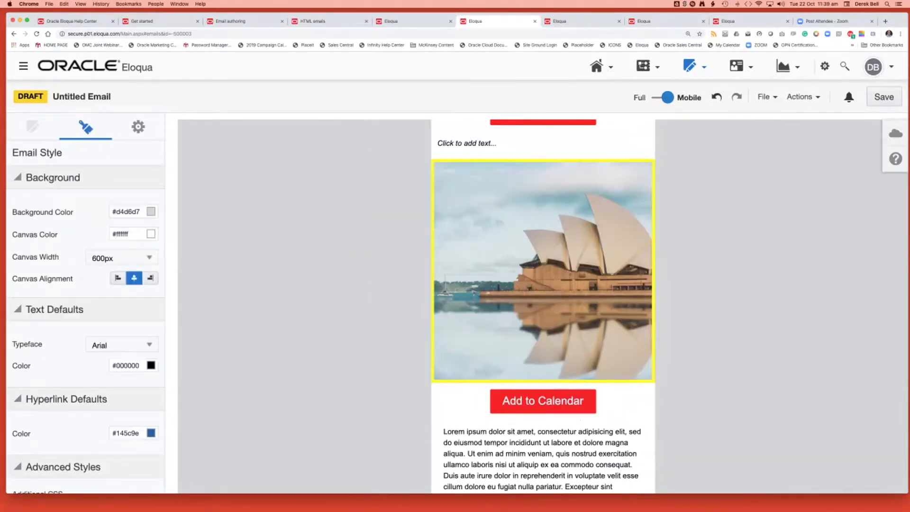
scroll(544, 308, "down", 5)
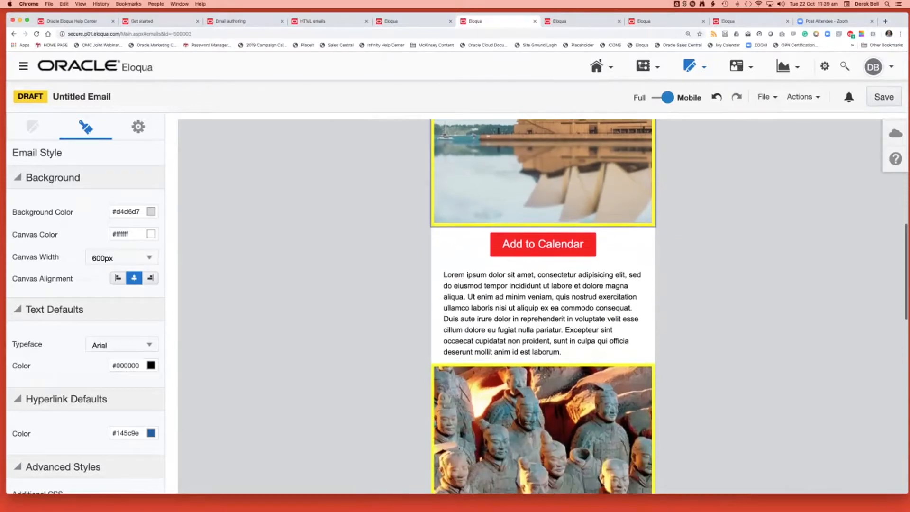
scroll(543, 308, "down", 5)
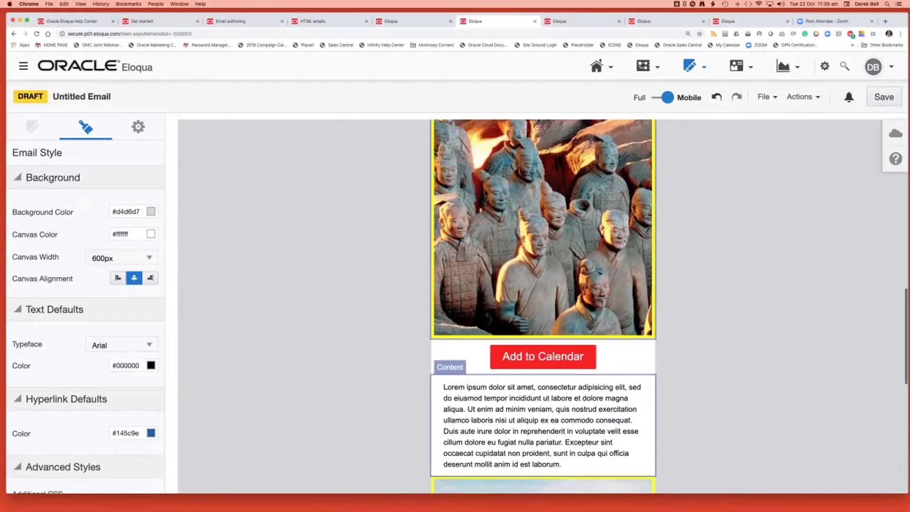
scroll(543, 308, "down", 3)
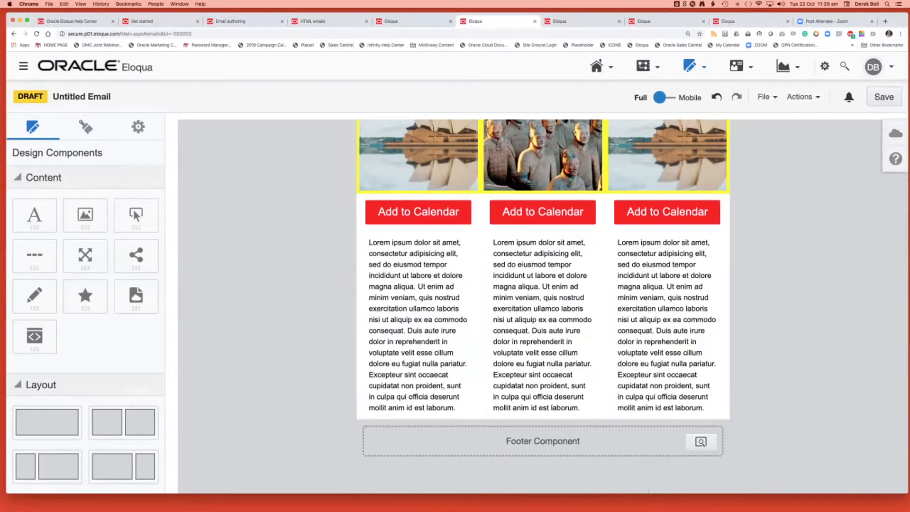
Add an empty three-column layout below the lorem ipsum text blocks, above the footer component.
scroll(543, 308, "up", 2)
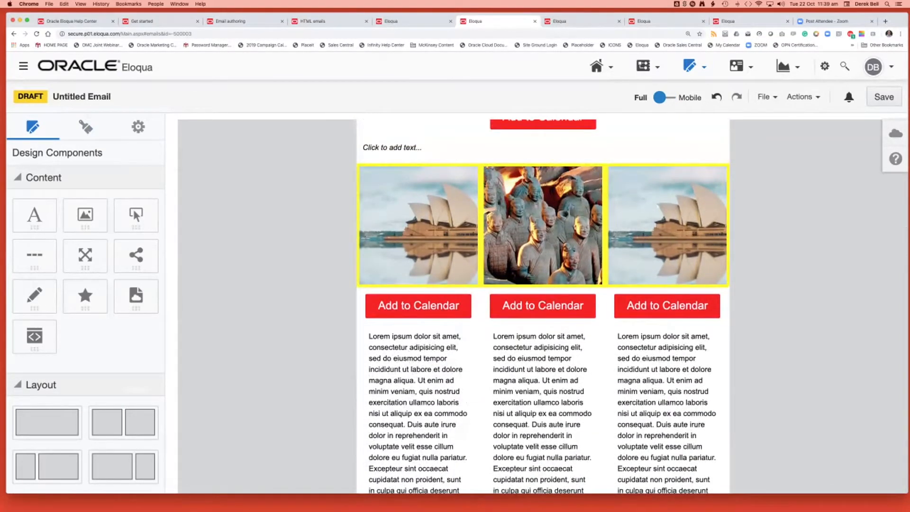
scroll(543, 308, "up", 2)
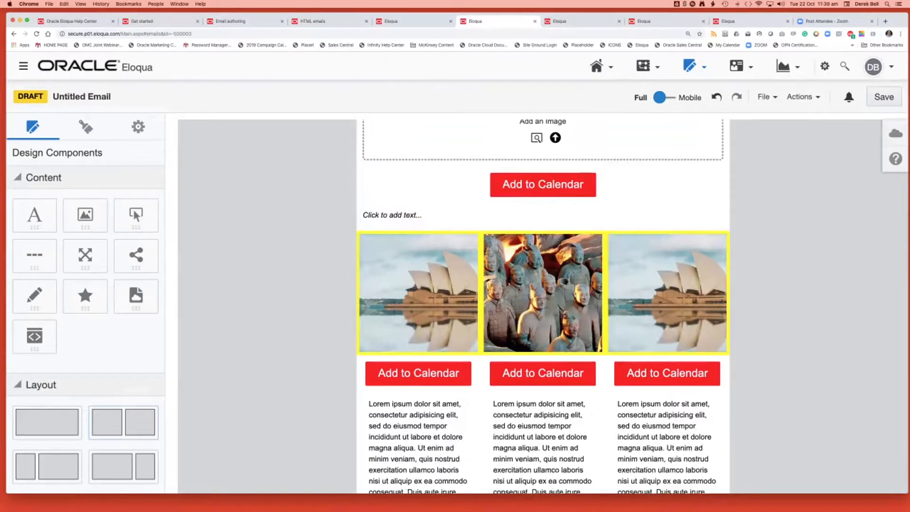
scroll(543, 308, "down", 3)
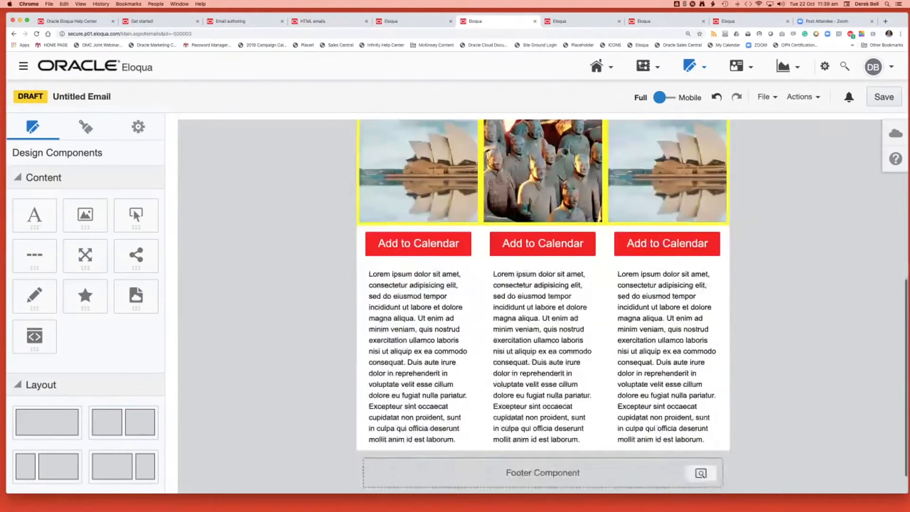
scroll(543, 308, "down", 1)
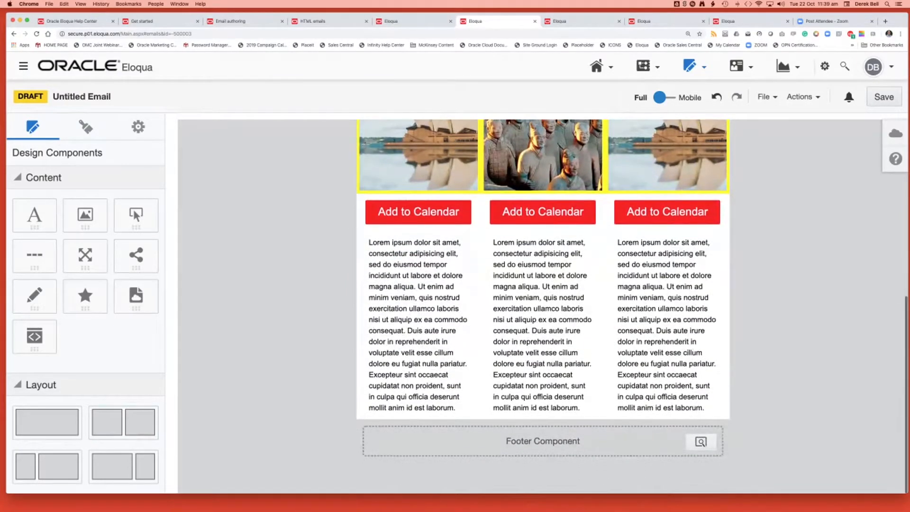
scroll(85, 331, "down", 2)
left_click_drag(47, 453, 382, 417)
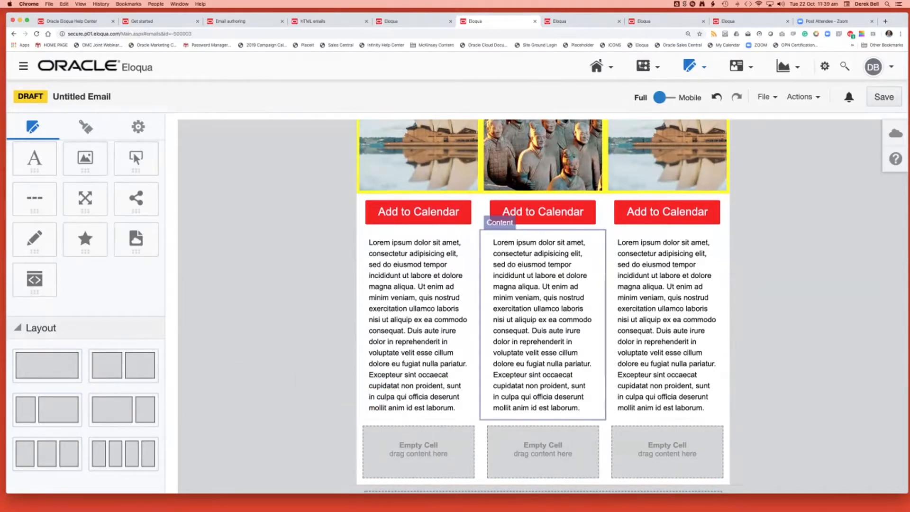
Move the three Add to Calendar buttons from beneath the images into the matching cells of the new three-column layout.
left_click(417, 212)
left_click_drag(348, 212, 418, 450)
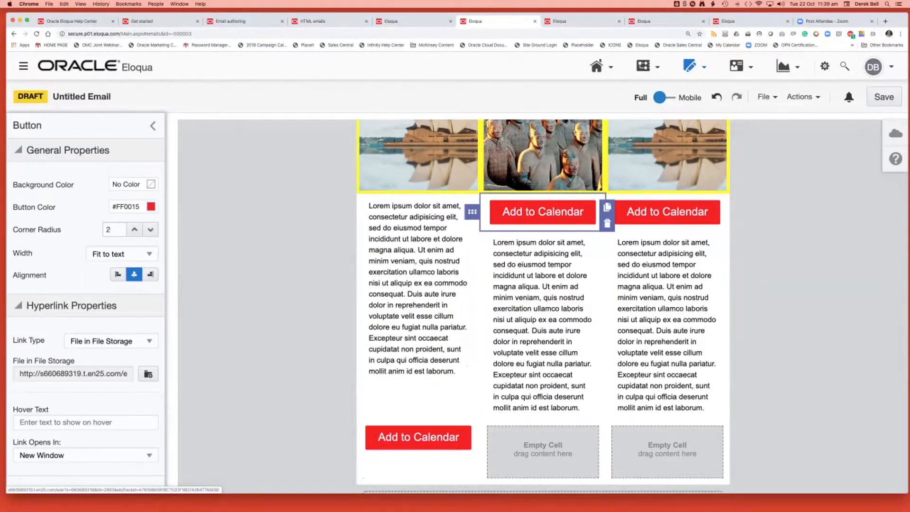
left_click_drag(472, 211, 550, 435)
left_click(667, 212)
left_click_drag(596, 212, 671, 451)
Move the three lorem ipsum text blocks into the lower three-column layout, each beneath its column's Add to Calendar button.
left_click(418, 294)
left_click_drag(347, 288, 412, 431)
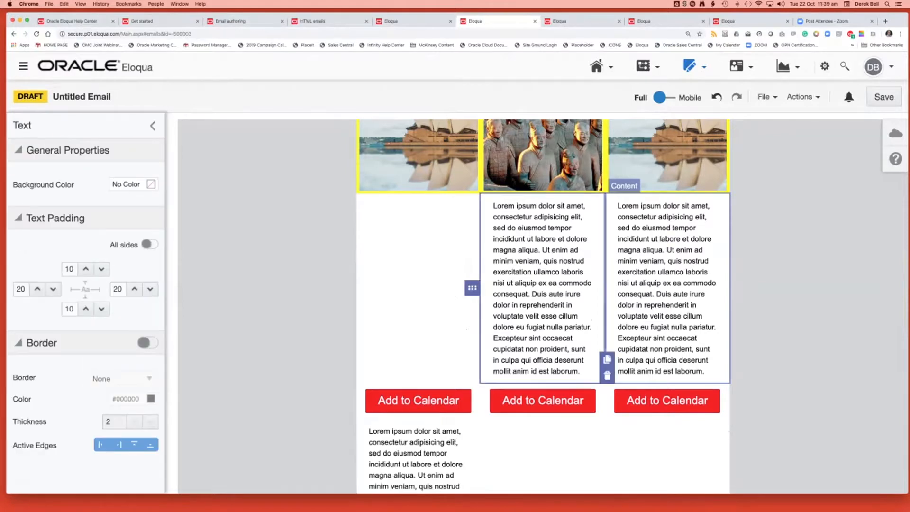
left_click_drag(472, 287, 526, 441)
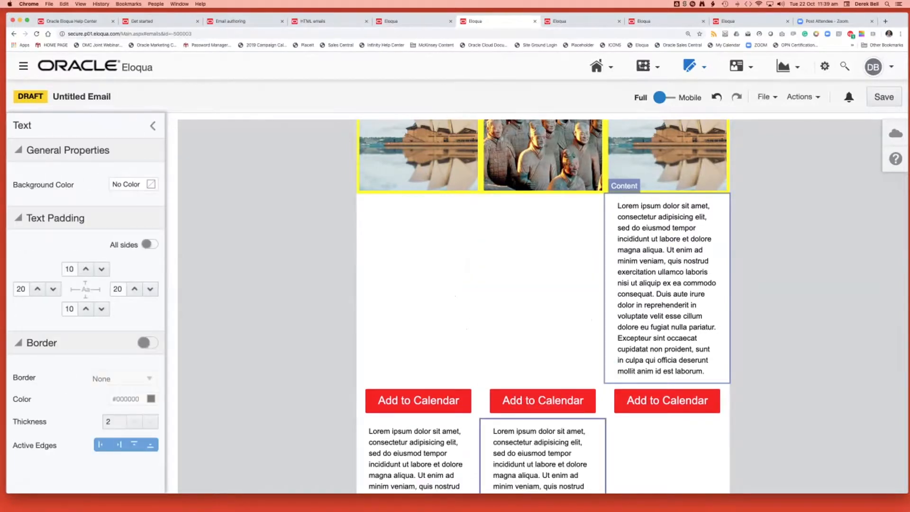
left_click(663, 294)
left_click_drag(597, 287, 640, 426)
Examine the separate image and text layouts, comparing how their columns are arranged in the full and mobile previews.
left_click(738, 265)
scroll(738, 265, "up", 3)
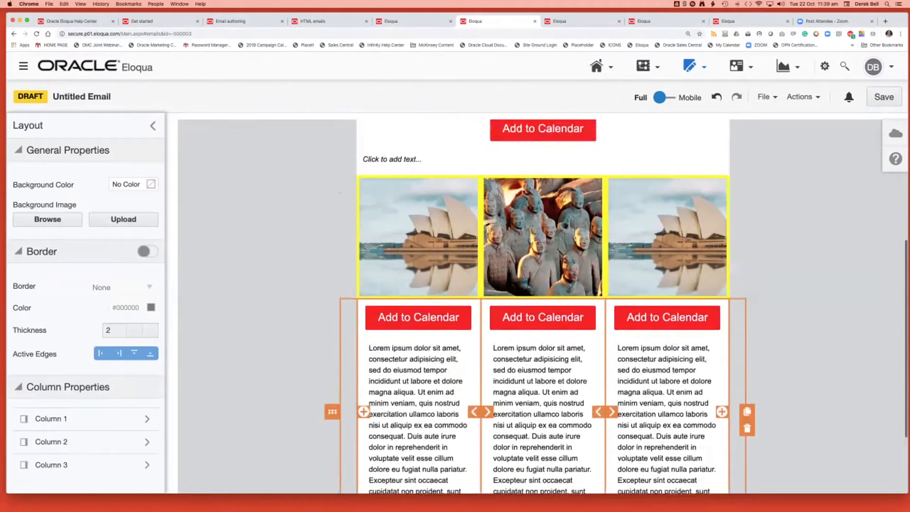
left_click(738, 266)
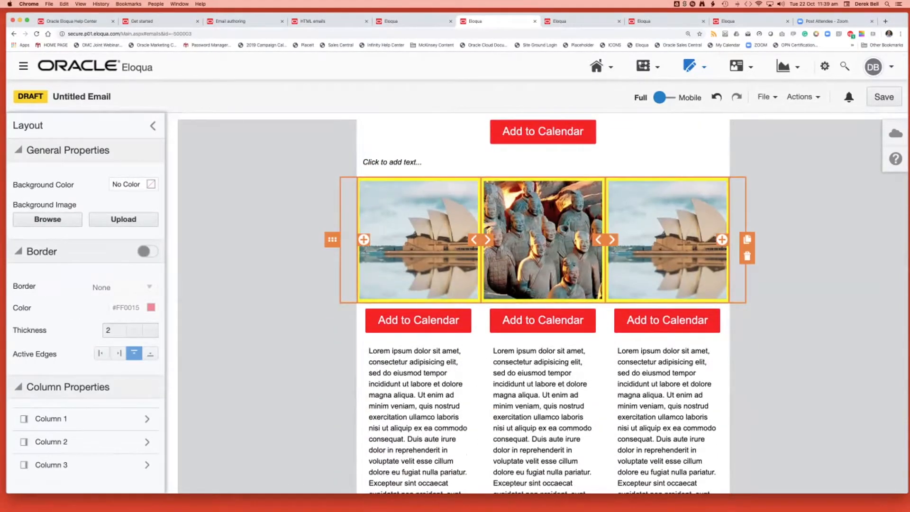
left_click(348, 332)
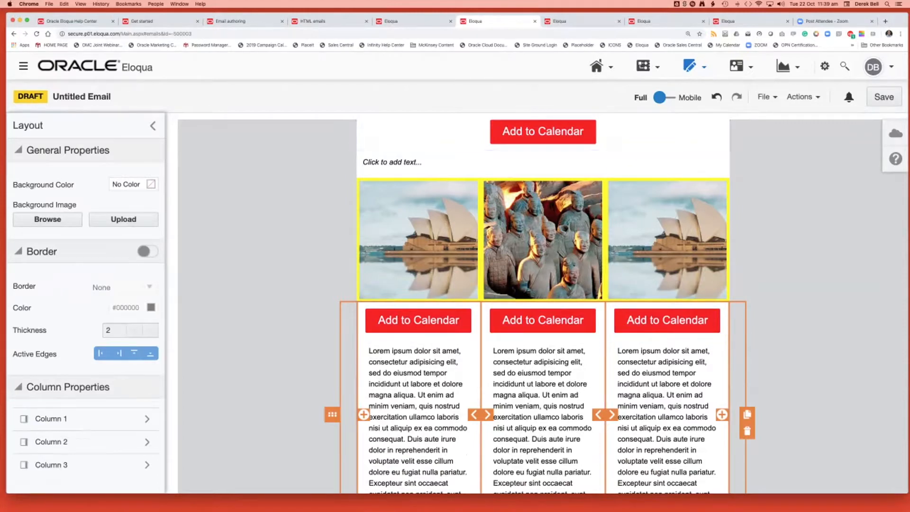
left_click(664, 97)
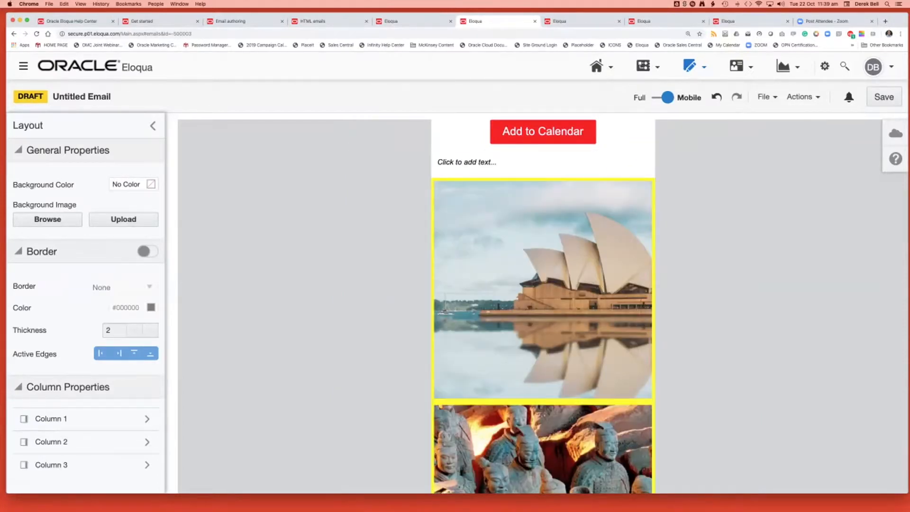
scroll(543, 284, "down", 10)
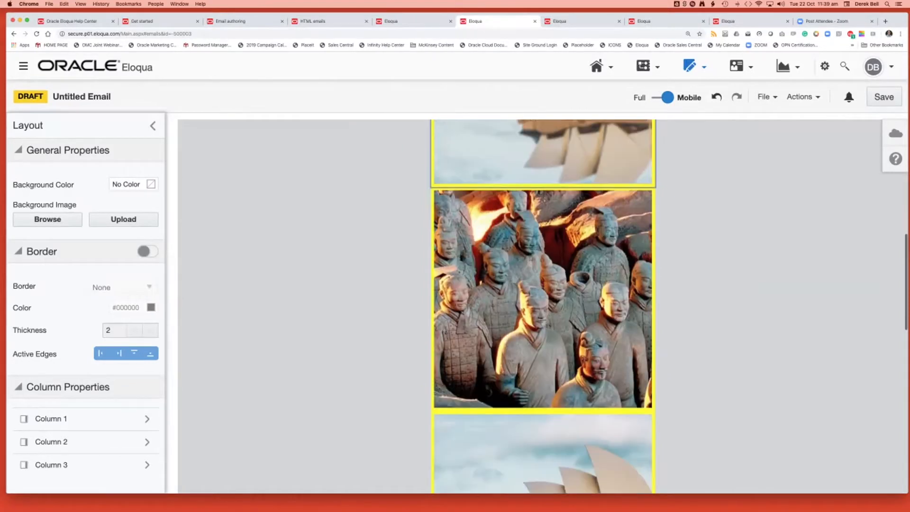
scroll(543, 284, "down", 5)
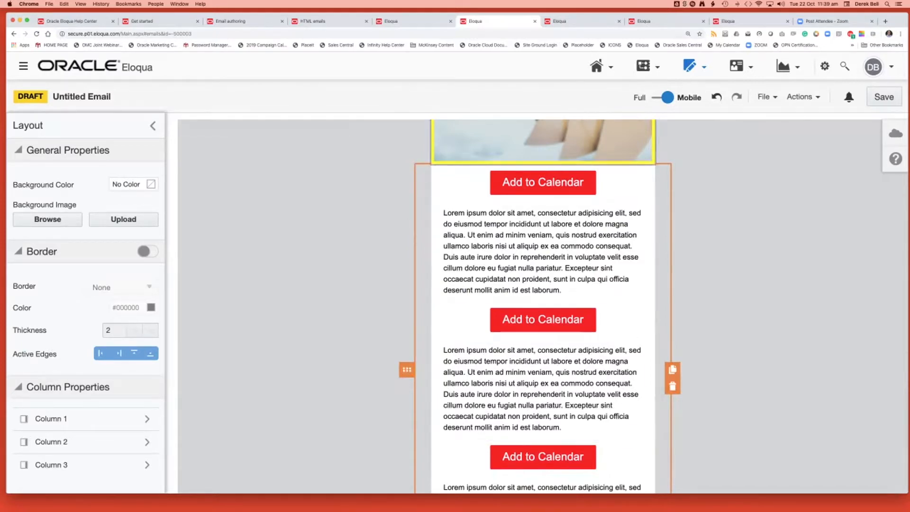
left_click(663, 98)
scroll(543, 304, "up", 3)
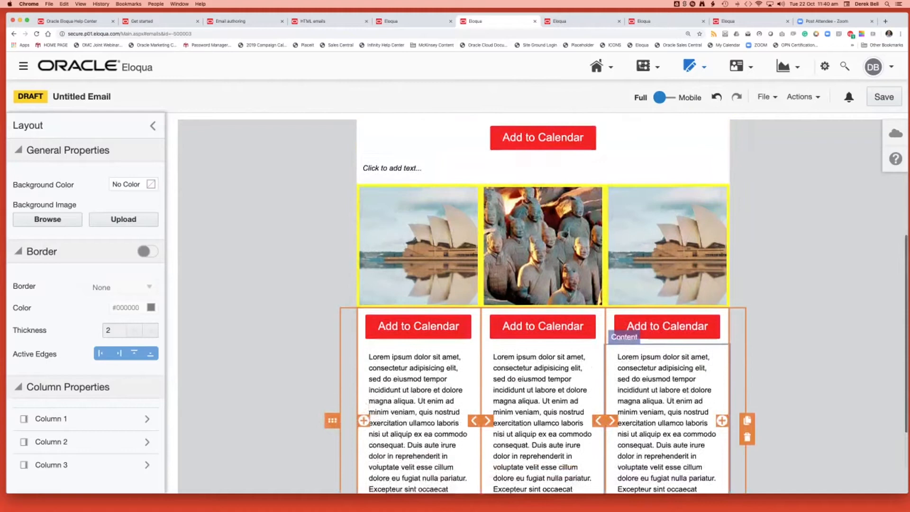
left_click(349, 249)
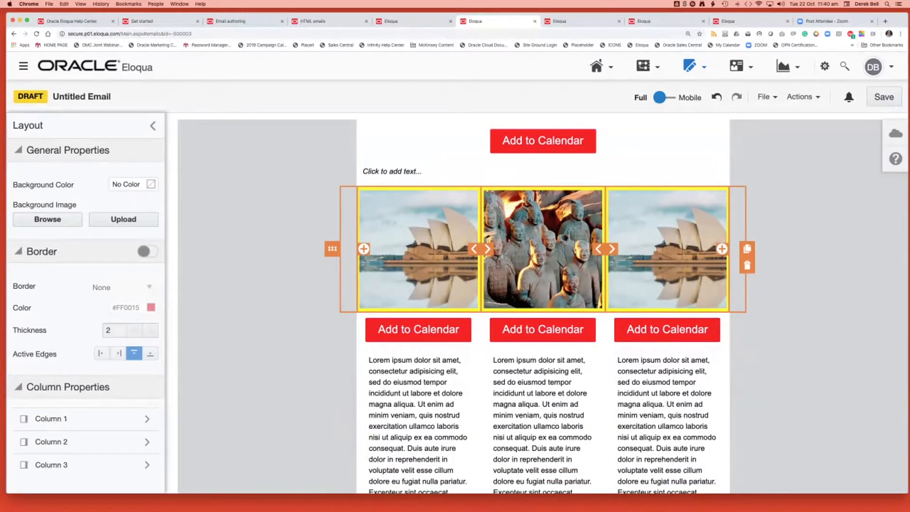
left_click(349, 350)
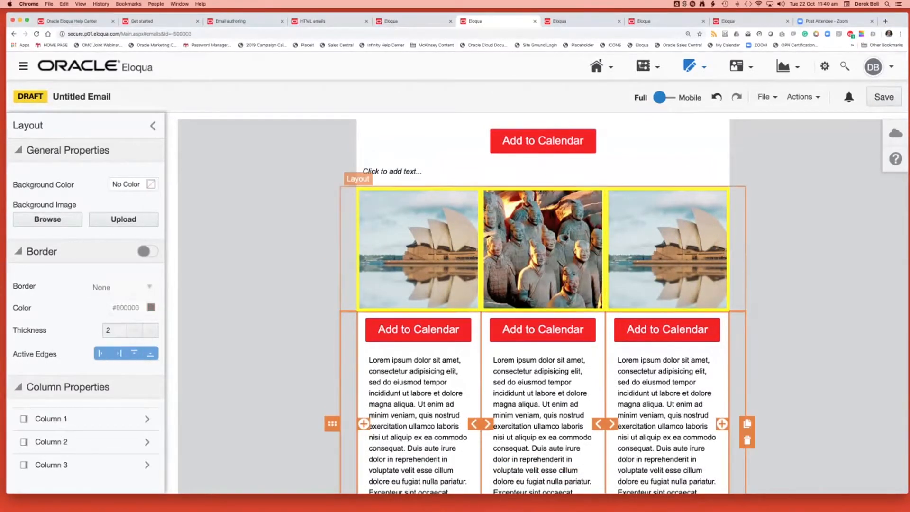
Move the three Add to Calendar buttons back into the image layout, each directly beneath its column's image.
left_click(419, 329)
double_click(418, 329)
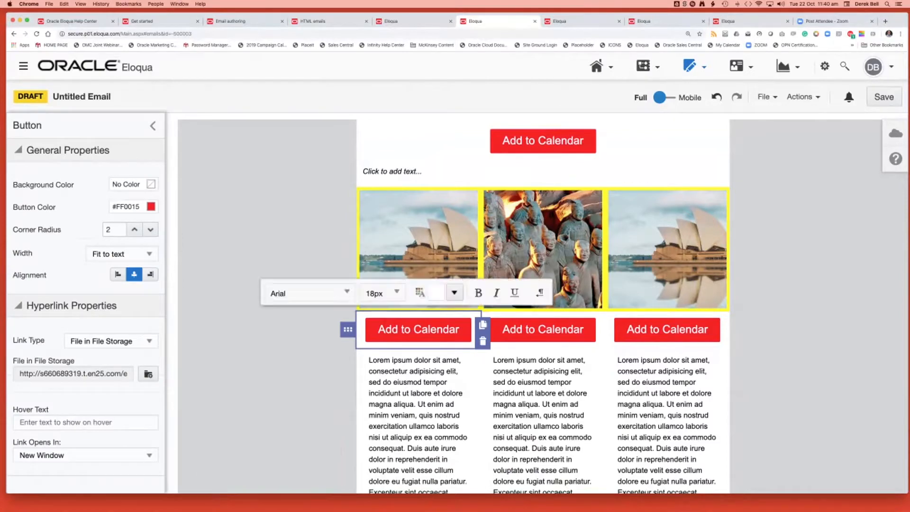
left_click(348, 329)
left_click(419, 328)
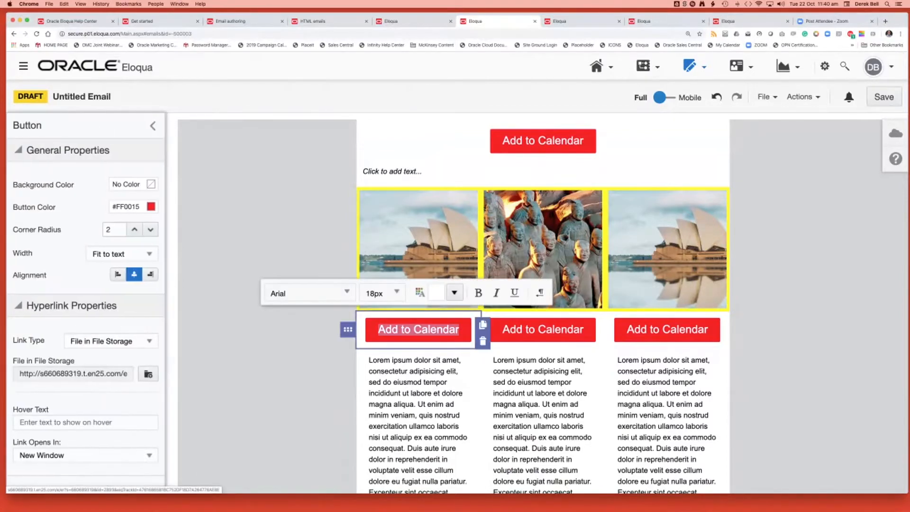
left_click_drag(348, 330, 439, 306)
left_click(543, 366)
left_click_drag(472, 366, 524, 317)
left_click(664, 366)
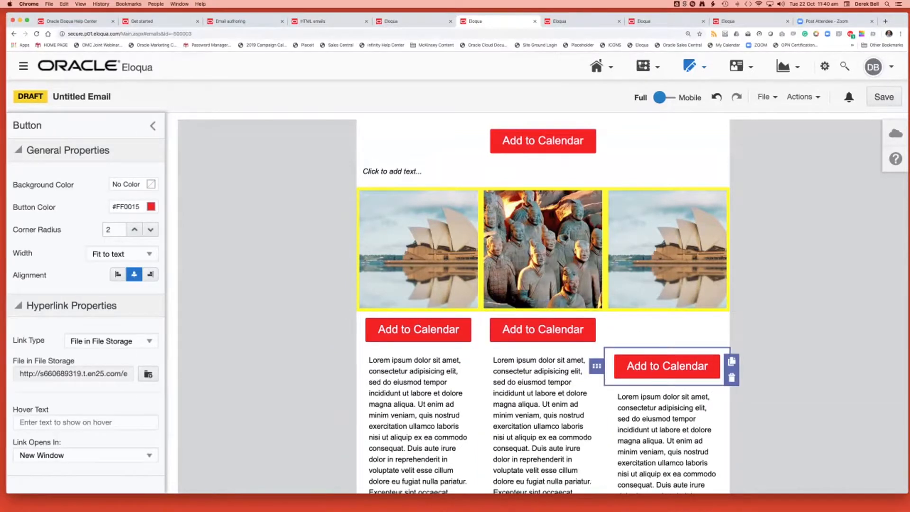
left_click_drag(596, 366, 654, 317)
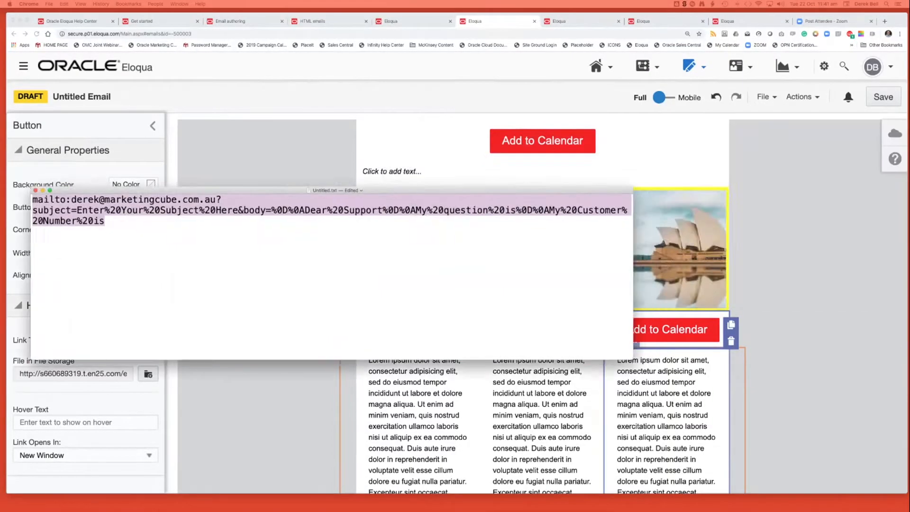
Switch to the TextEdit note and reposition and widen its window to read the mailto link with its subject and body parameters.
left_click_drag(332, 191, 454, 142)
left_click(225, 173)
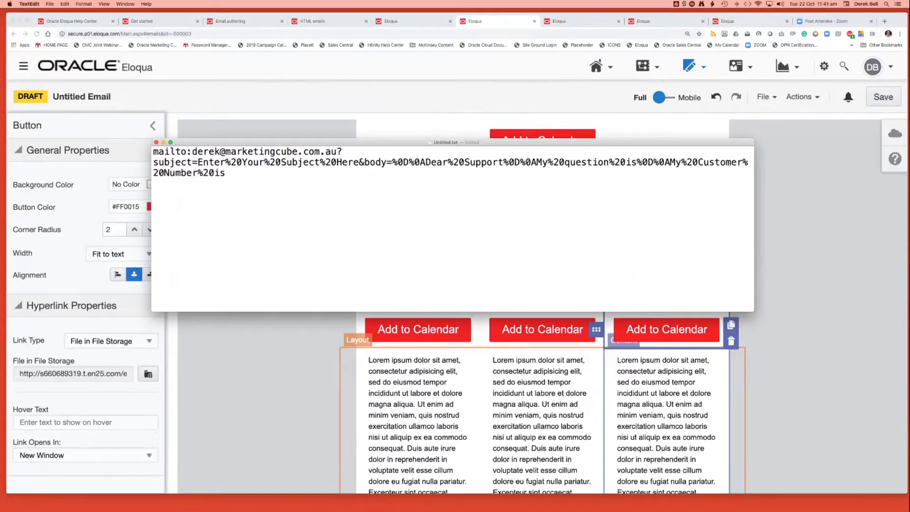
left_click_drag(753, 311, 909, 360)
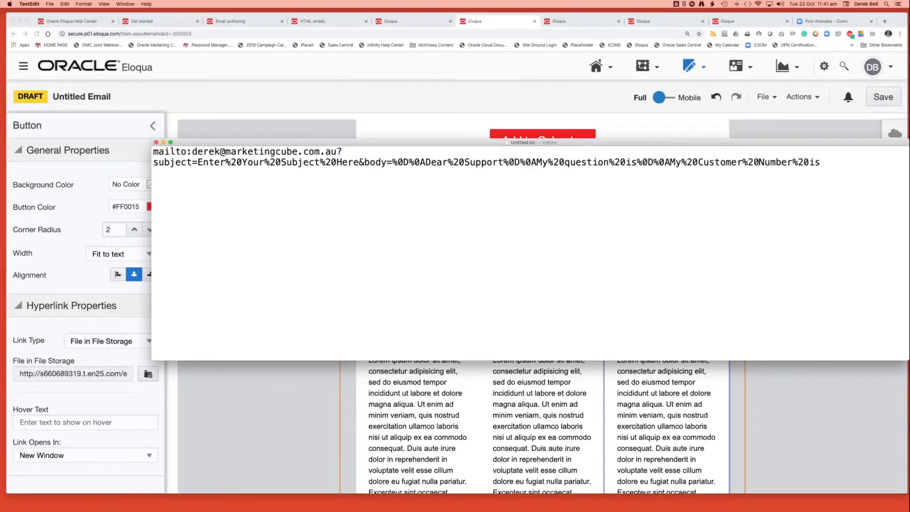
left_click_drag(530, 142, 474, 176)
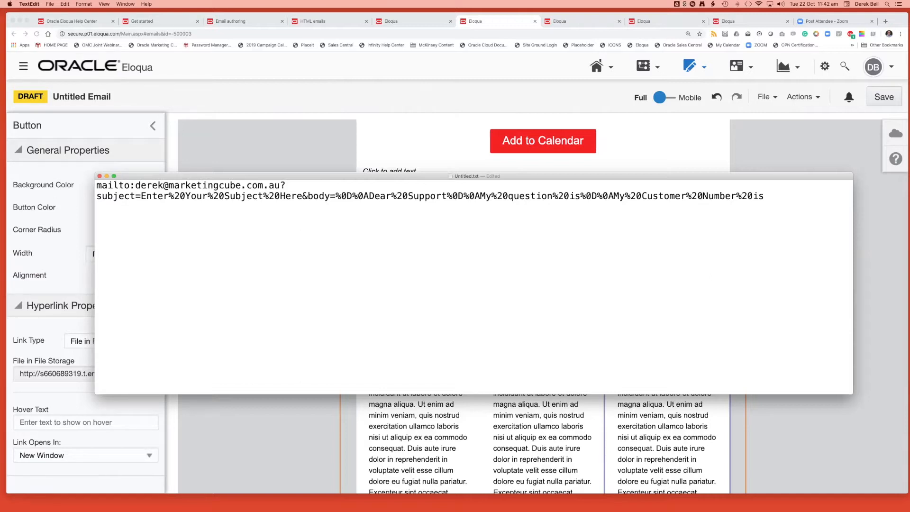
Switch back to Chrome, close the button's properties and open the email draft with the MarketingCube header.
key("super+Tab")
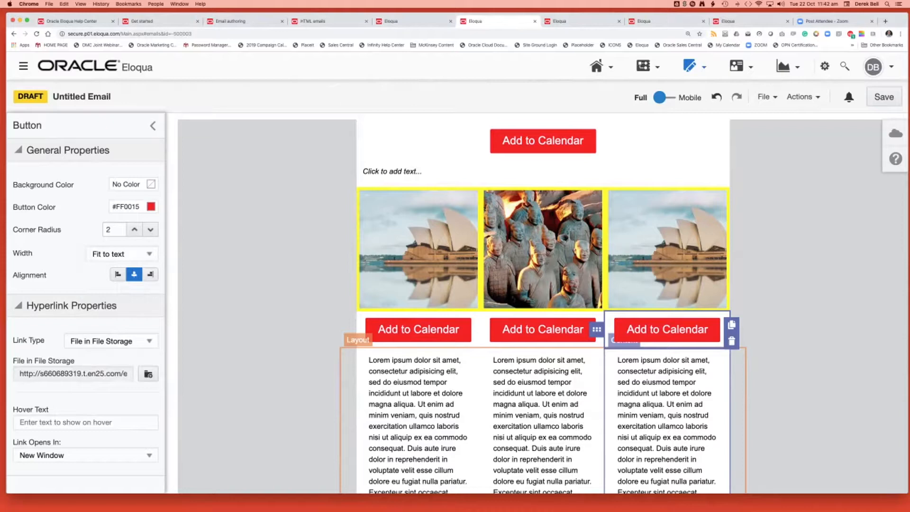
left_click(153, 125)
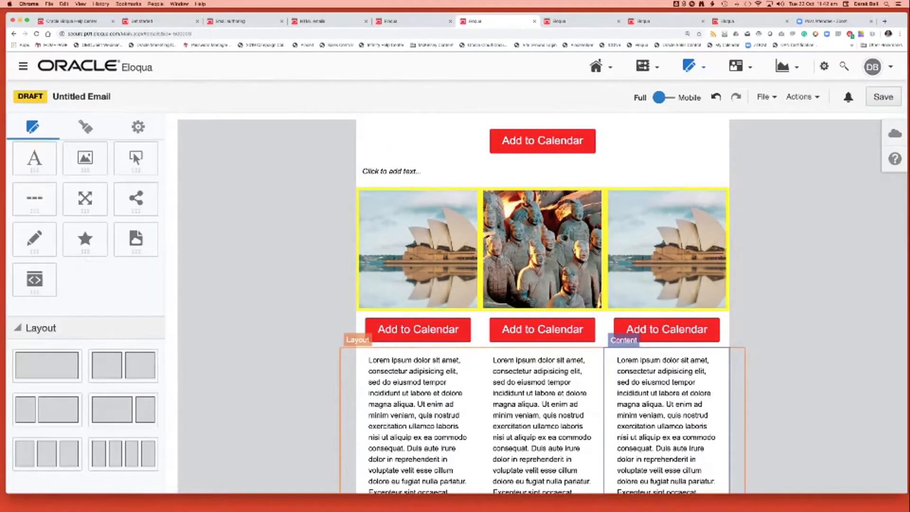
left_click(411, 21)
left_click(579, 22)
scroll(530, 288, "down", 2)
scroll(530, 289, "down", 8)
scroll(530, 288, "up", 10)
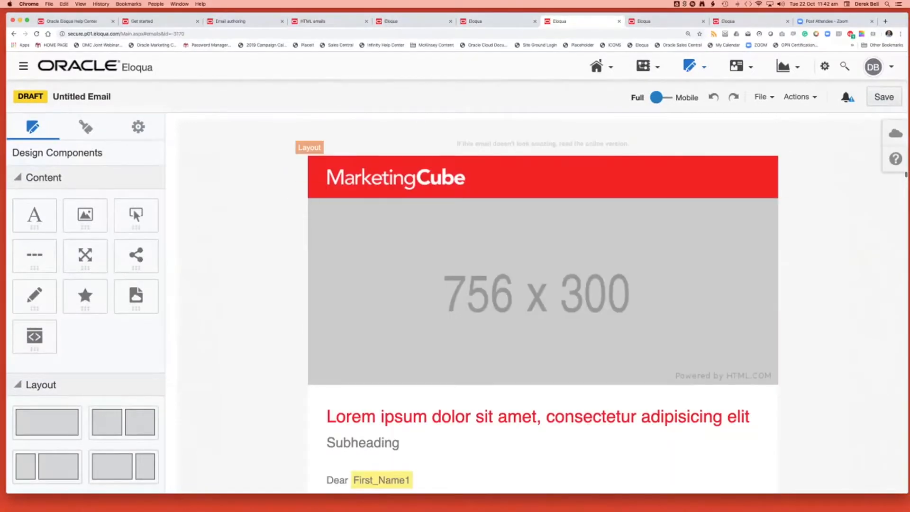
Examine the template email's prebuilt sections, from the header image and CTA rows to the three-column services layouts.
key("super+minus")
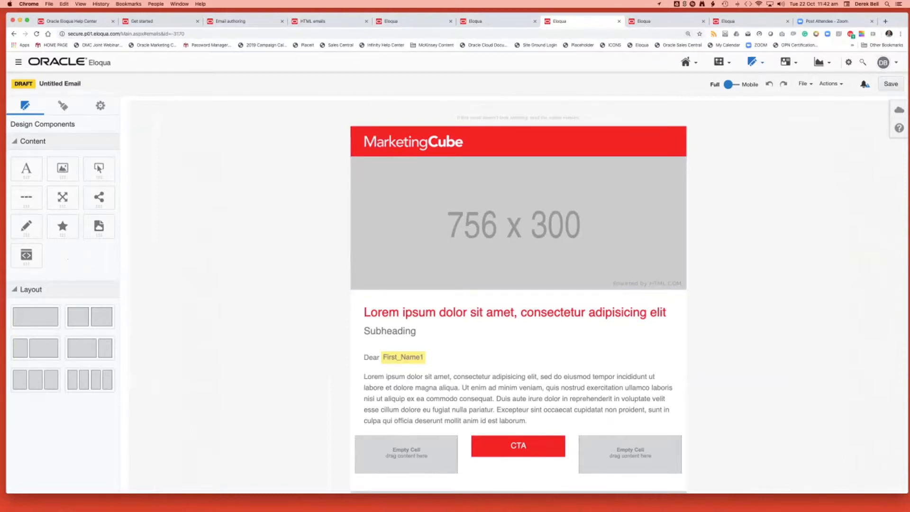
scroll(518, 298, "down", 3)
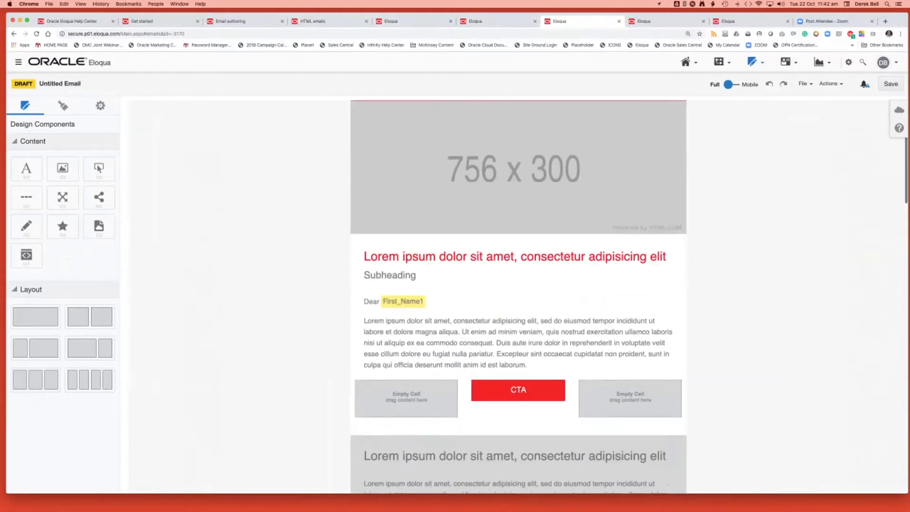
scroll(519, 299, "down", 8)
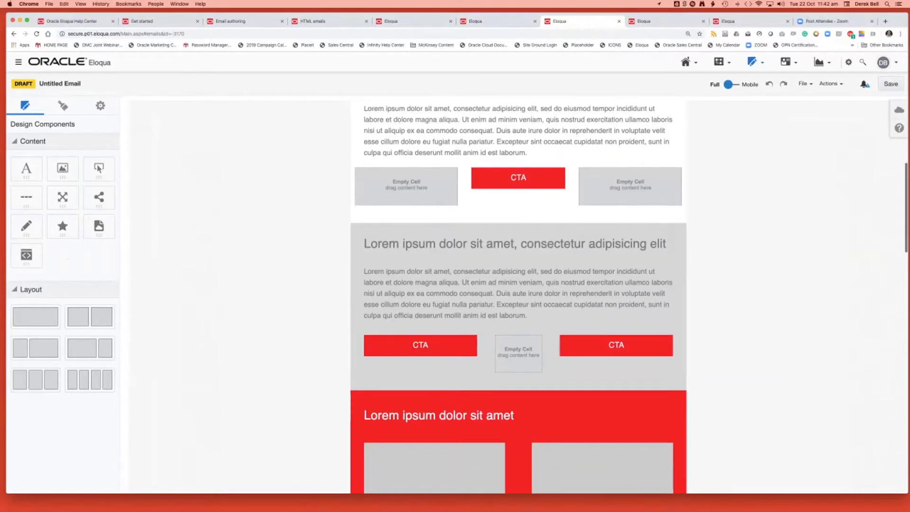
scroll(519, 299, "down", 2)
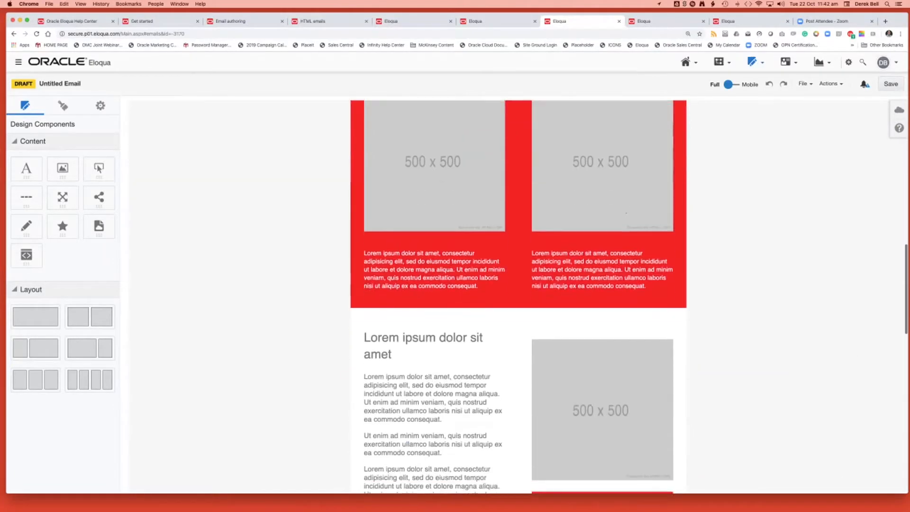
scroll(518, 299, "up", 1)
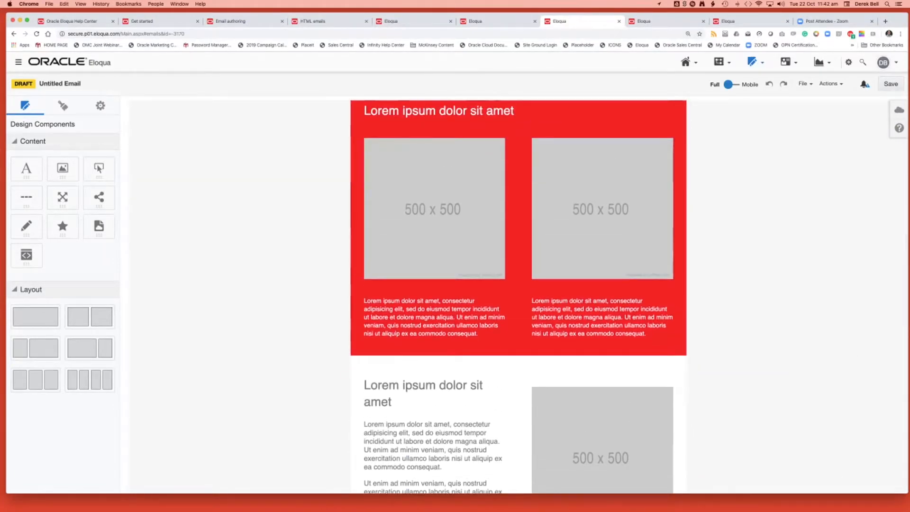
scroll(518, 298, "down", 3)
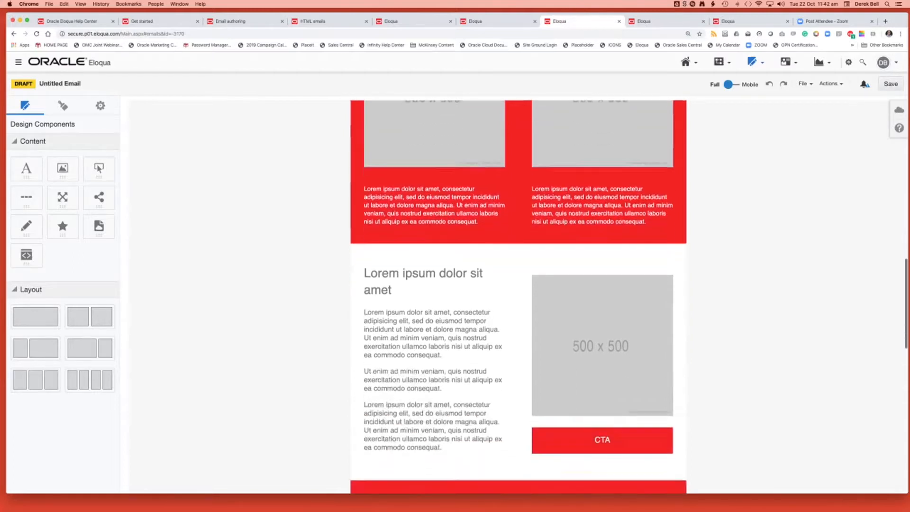
scroll(518, 298, "down", 8)
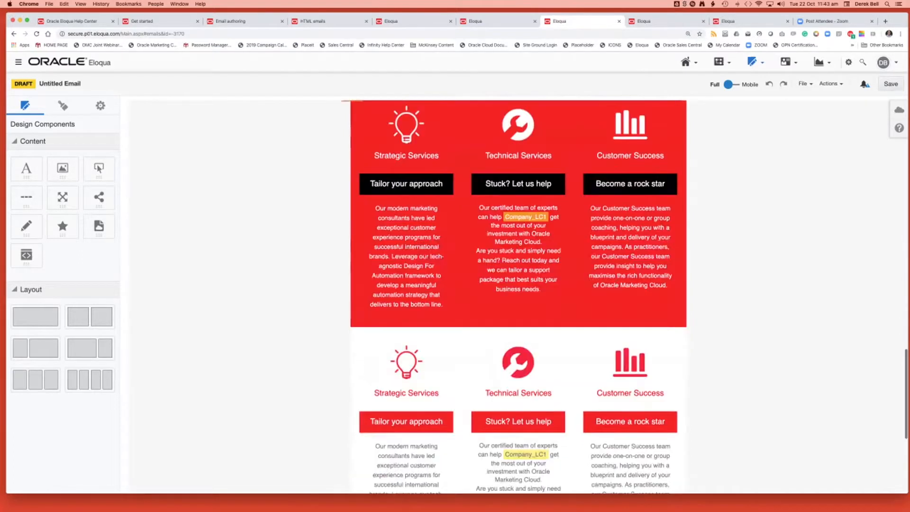
scroll(518, 298, "down", 3)
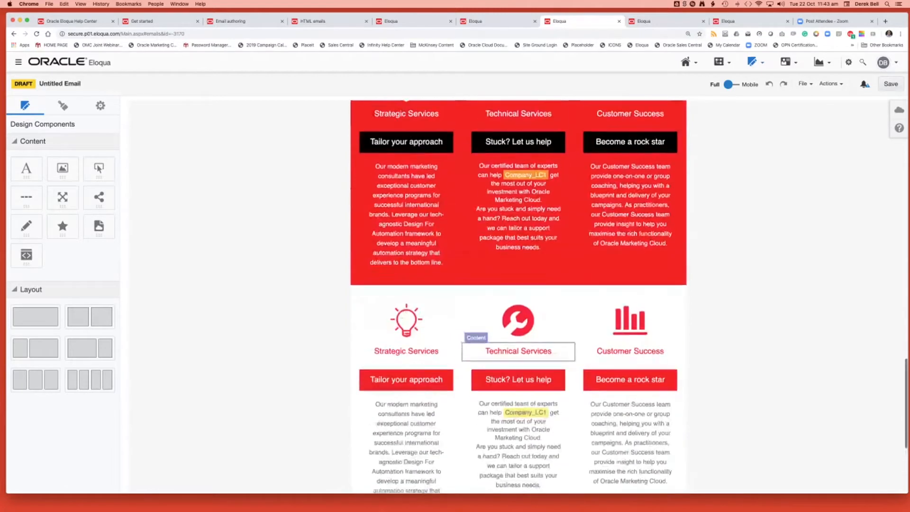
scroll(518, 299, "up", 6)
scroll(518, 297, "up", 12)
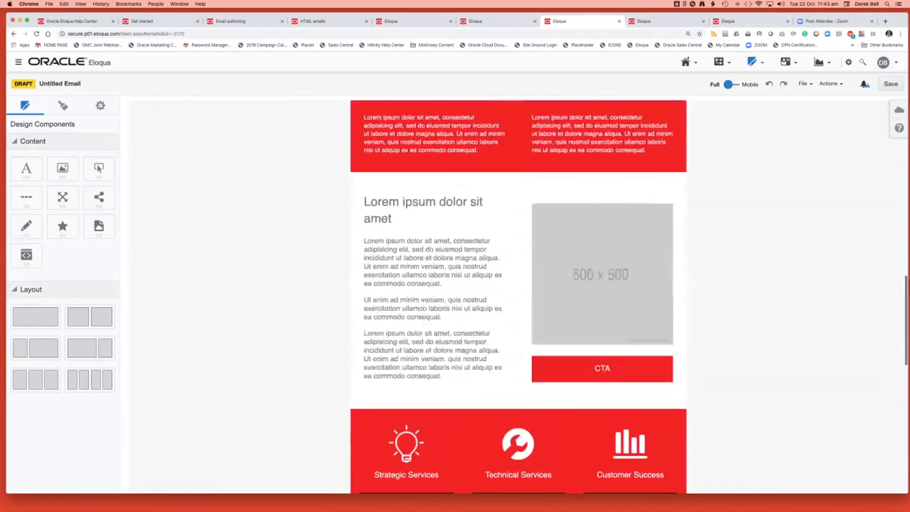
scroll(519, 297, "up", 2)
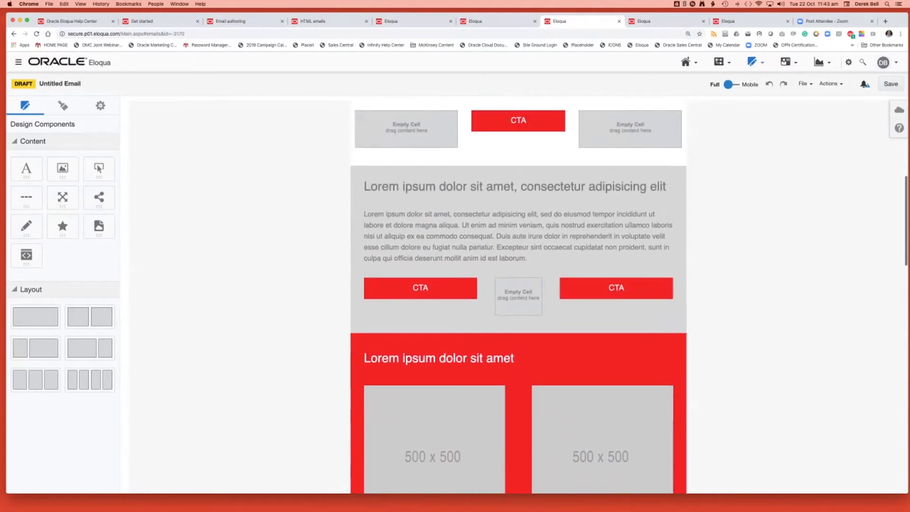
scroll(518, 297, "up", 1)
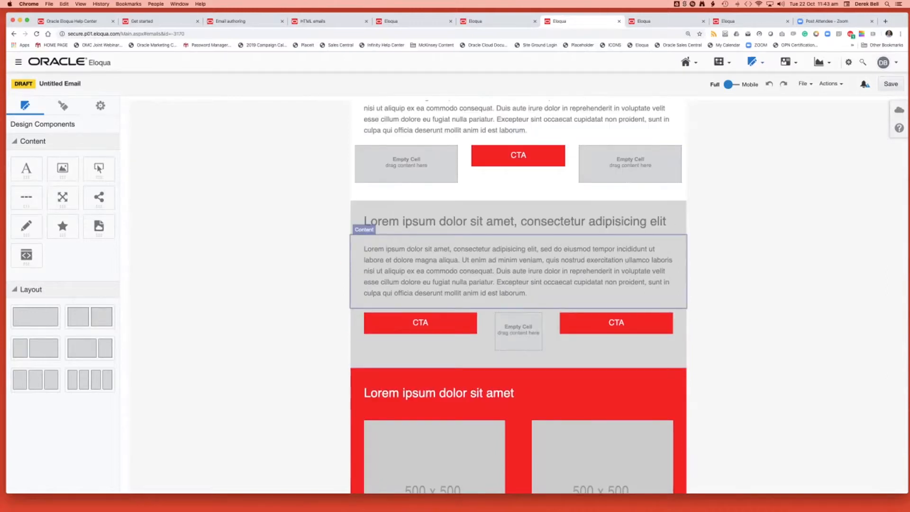
Try a new default button in the empty cell left of the upper CTA button, and delete it.
left_click_drag(99, 168, 406, 164)
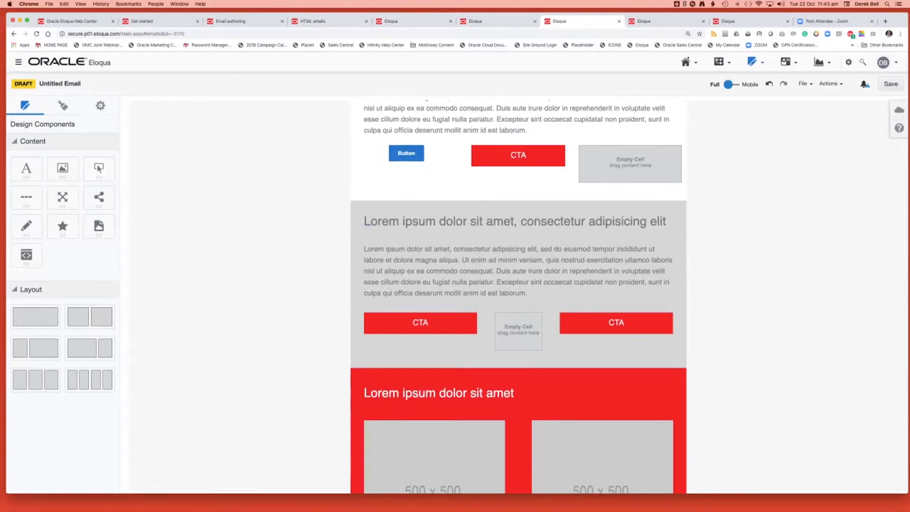
double_click(406, 153)
left_click(463, 162)
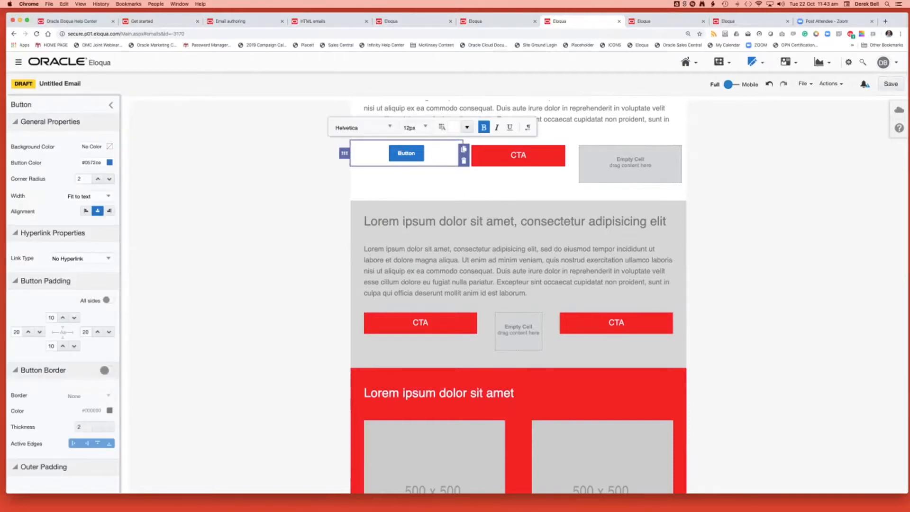
Duplicate the upper section's middle CTA button and move the copy into the empty cell to its right.
left_click(518, 156)
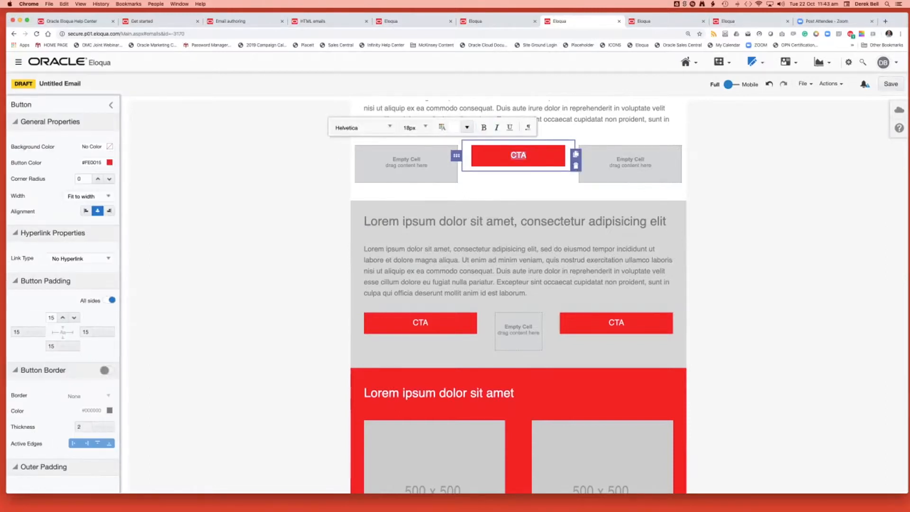
left_click(576, 154)
left_click(518, 185)
left_click_drag(456, 185, 632, 160)
scroll(616, 278, "up", 2)
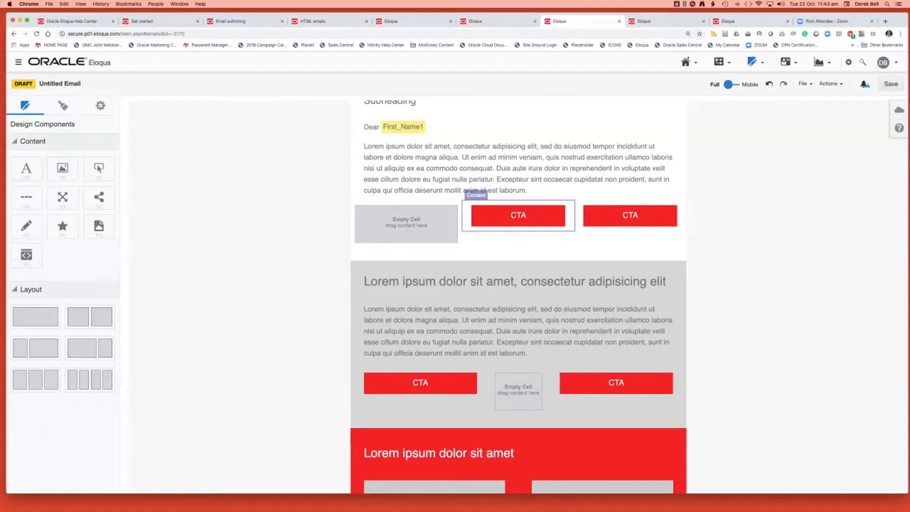
left_click(518, 216)
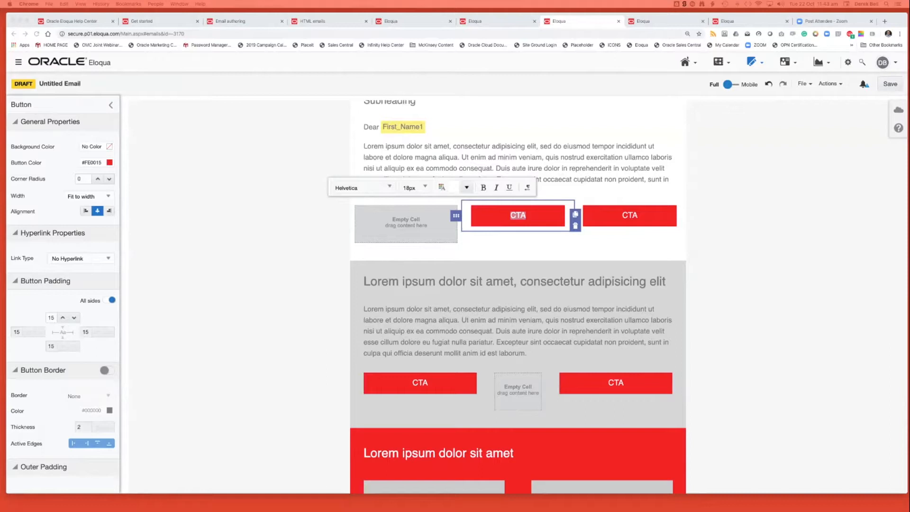
left_click(285, 189)
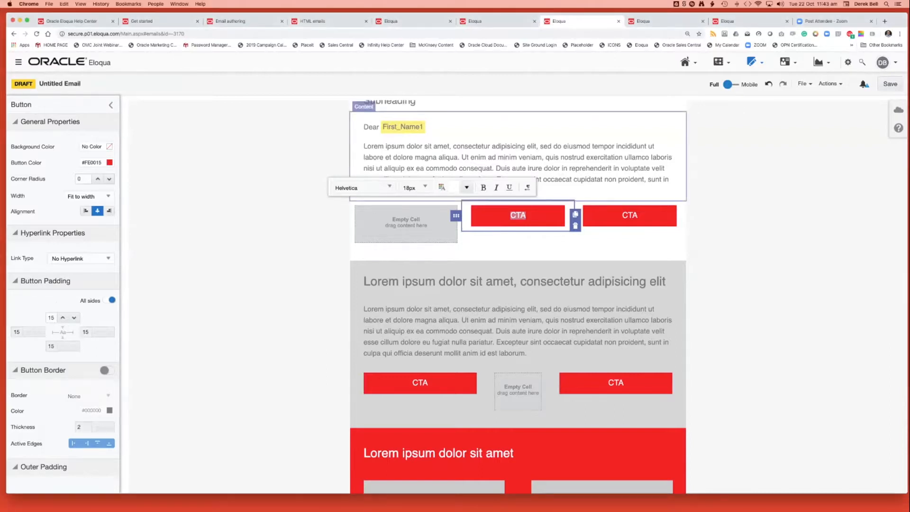
left_click(284, 189)
scroll(518, 294, "up", 5)
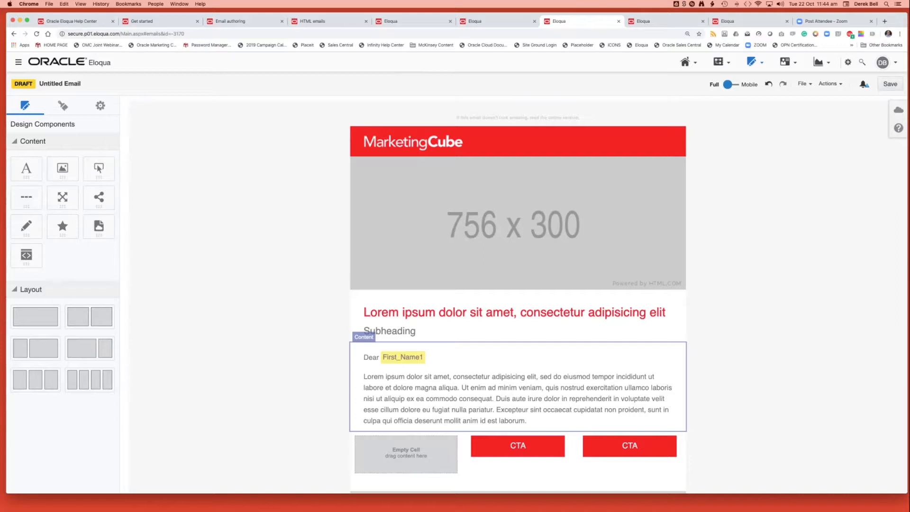
Delete the right-hand CTA button from the three-column row in the upper white section.
scroll(517, 293, "down", 5)
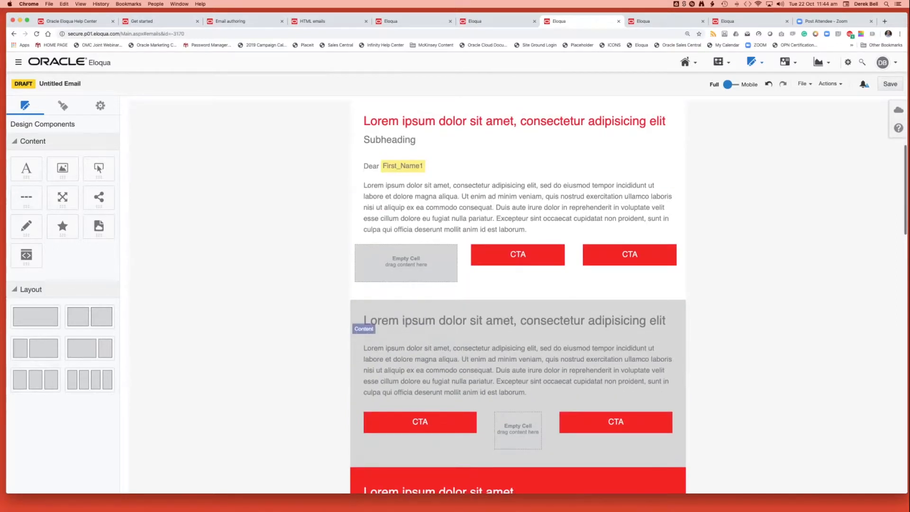
left_click(629, 255)
left_click(687, 265)
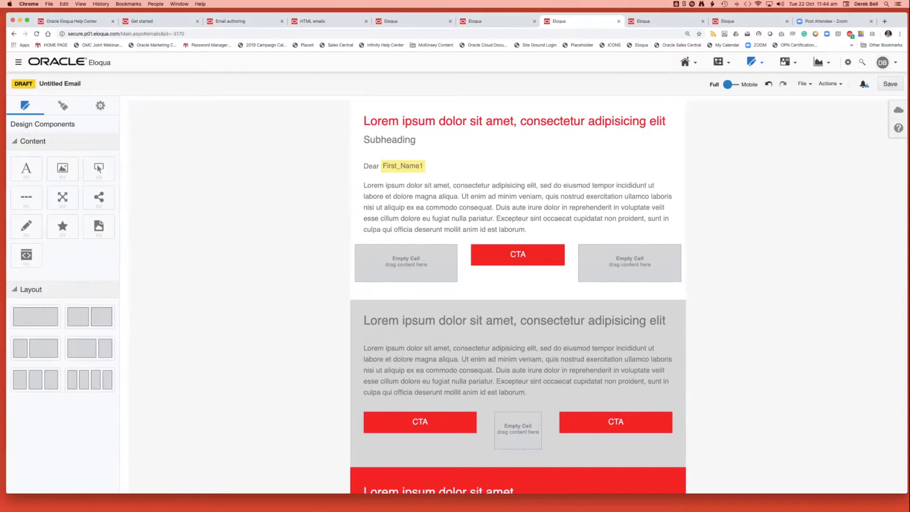
Delete the red two-column layout with the 500 x 500 images and the red spacer layout beneath it.
scroll(518, 296, "down", 2)
scroll(518, 296, "up", 2)
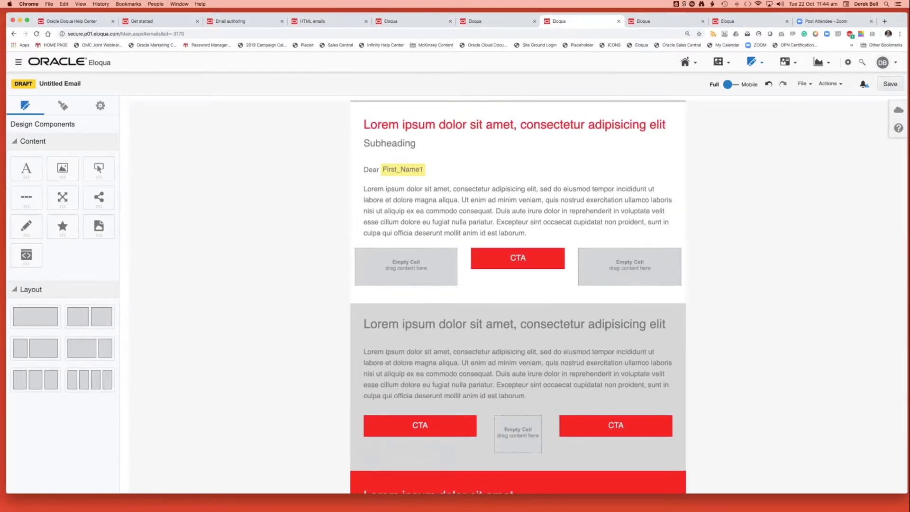
scroll(518, 296, "down", 3)
scroll(518, 296, "down", 5)
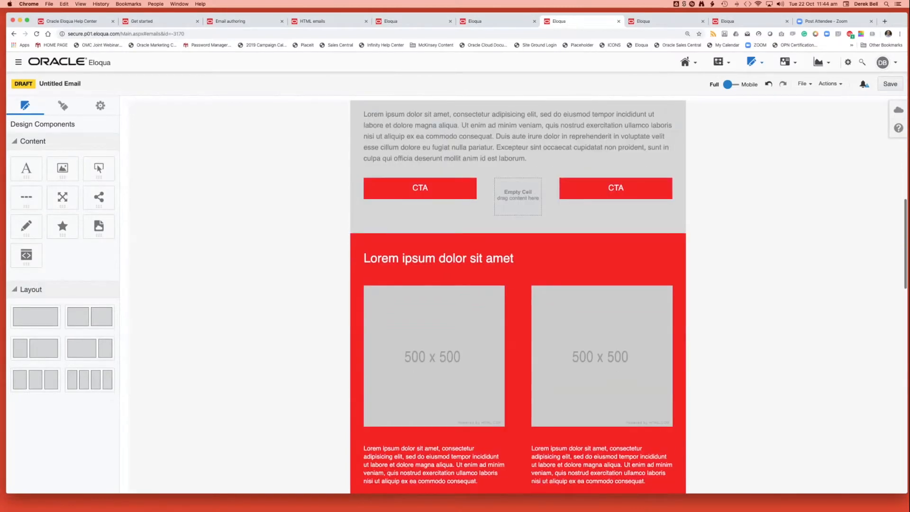
scroll(518, 296, "down", 2)
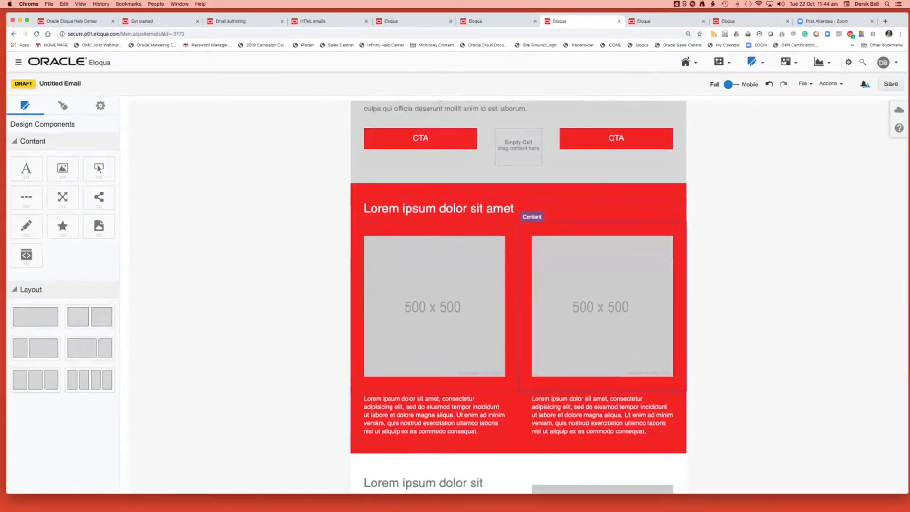
left_click(692, 296)
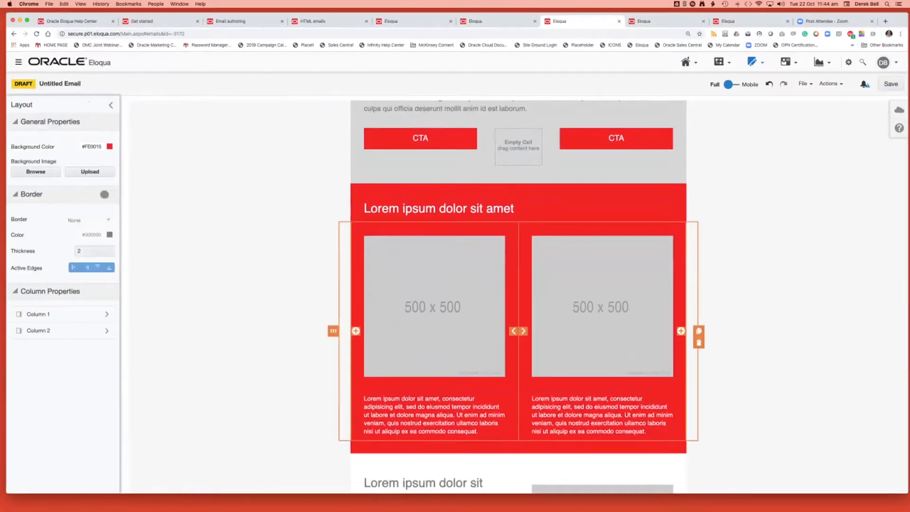
left_click(699, 342)
left_click(692, 229)
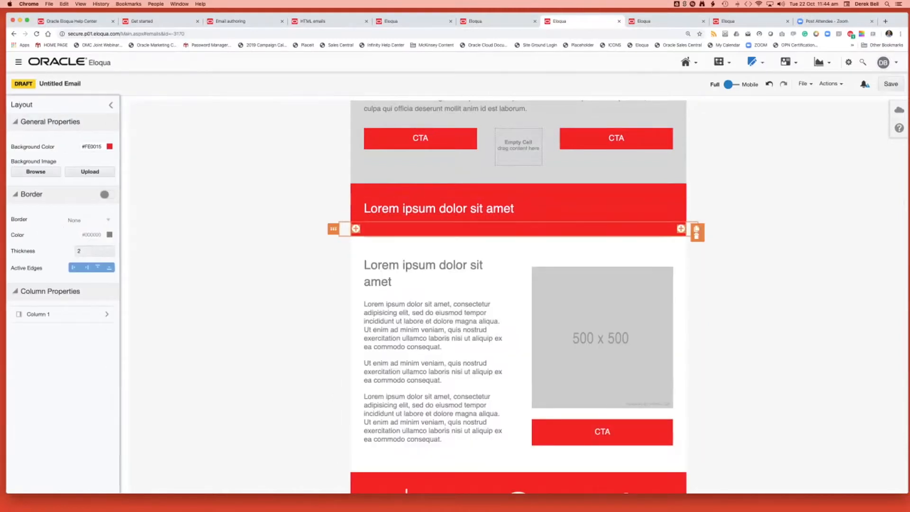
left_click(696, 236)
Delete the red section's heading and top spacer content, along with the two emptied layouts that held them.
left_click(675, 209)
left_click(687, 215)
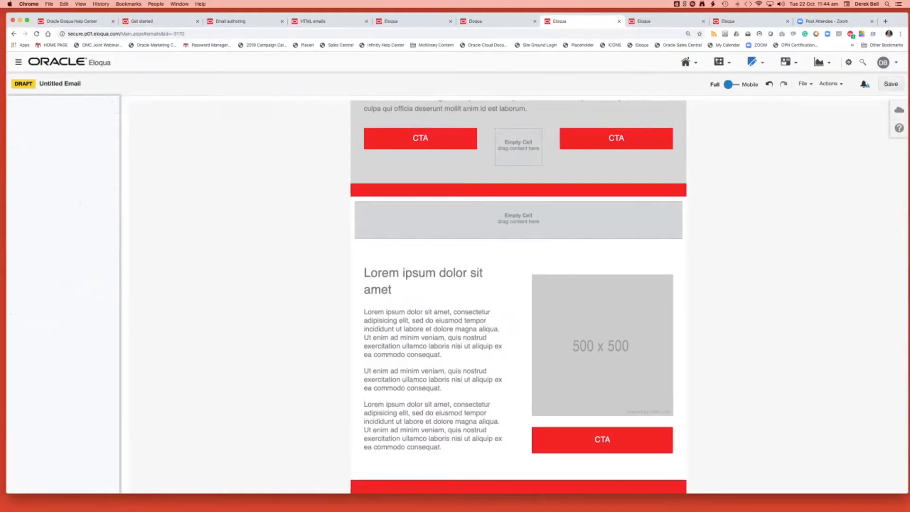
left_click(679, 190)
left_click(691, 195)
left_click(684, 207)
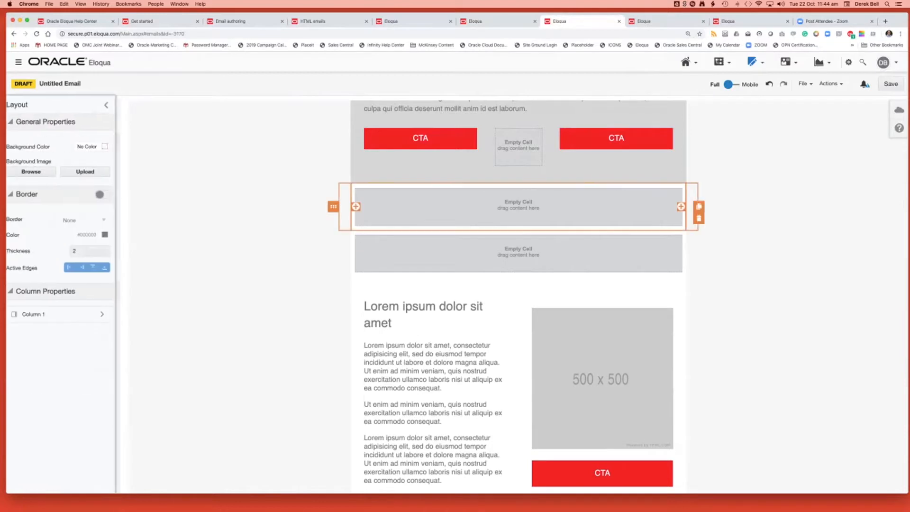
left_click(699, 218)
left_click(684, 216)
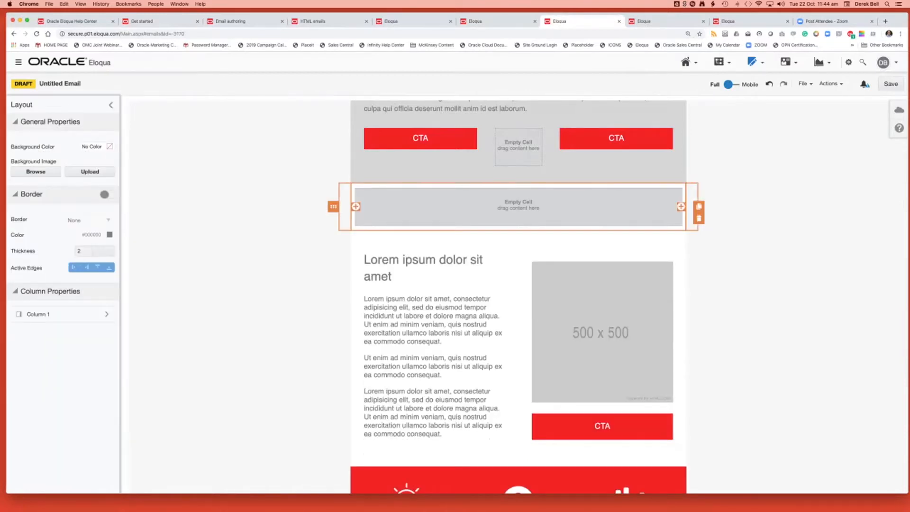
left_click(699, 218)
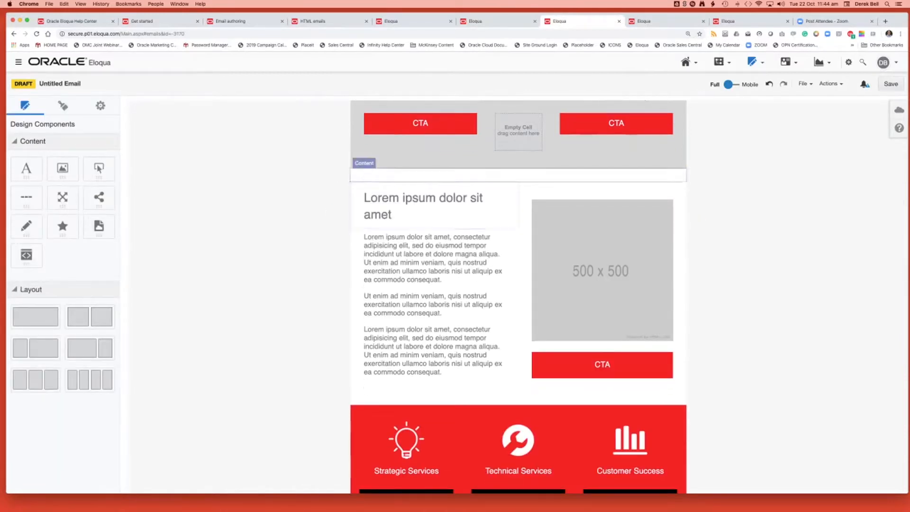
Delete the white three-column services layout beneath the matching red services section.
scroll(519, 284, "down", 5)
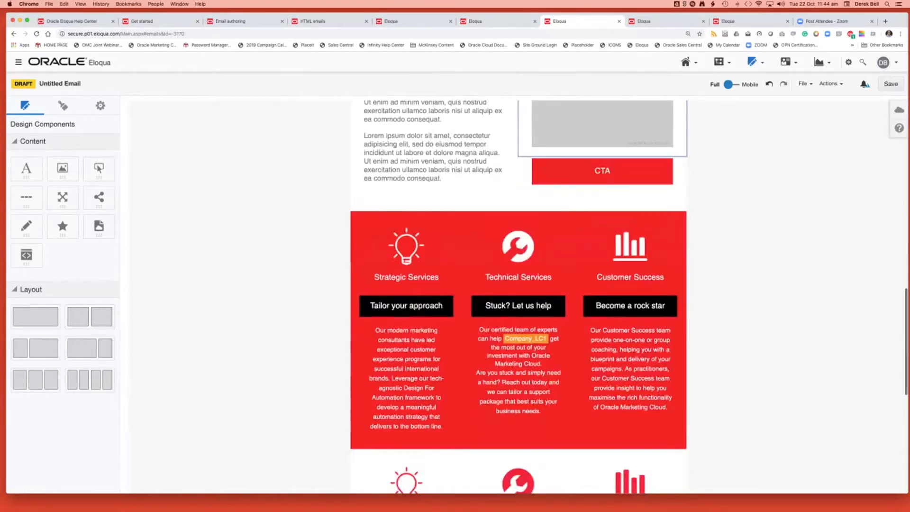
scroll(407, 380, "down", 5)
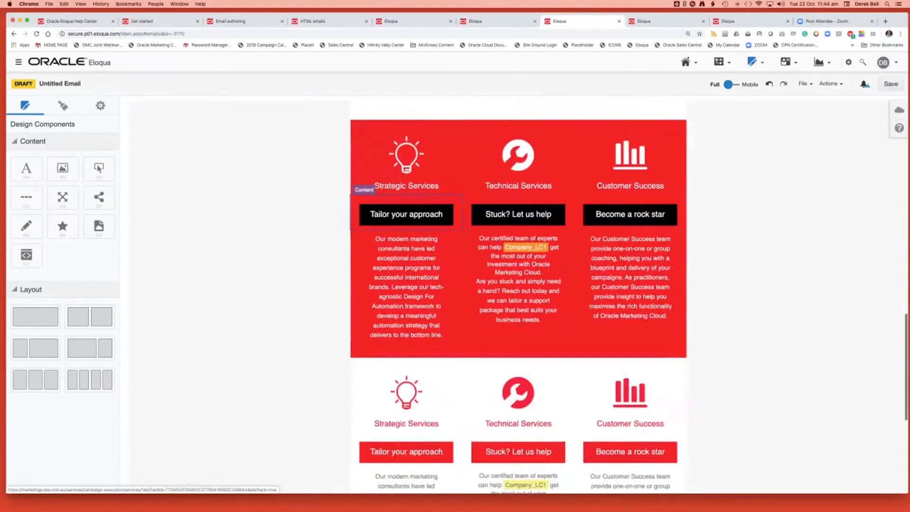
left_click(345, 369)
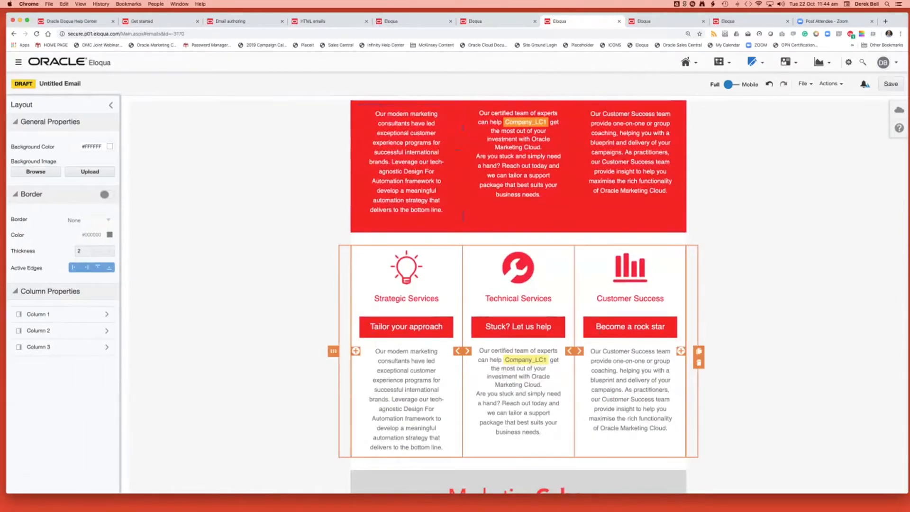
left_click(698, 363)
Delete the two 30 px spacers between the red services section and the footer, along with the emptied layout.
left_click(616, 309)
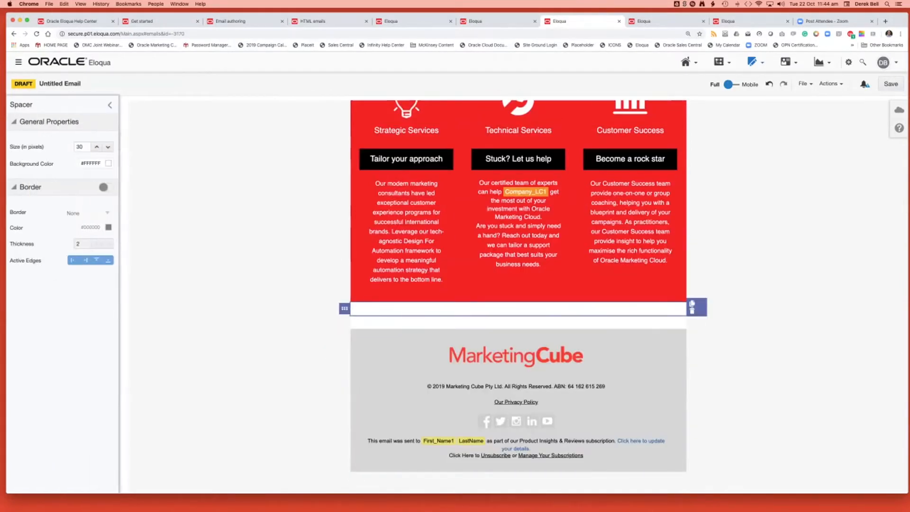
left_click(692, 310)
left_click(663, 322)
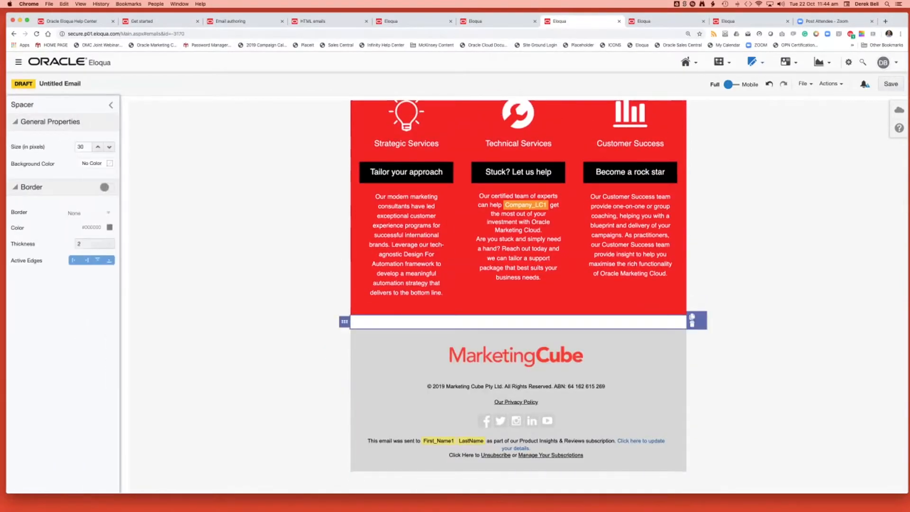
left_click(692, 324)
left_click(681, 309)
left_click(699, 316)
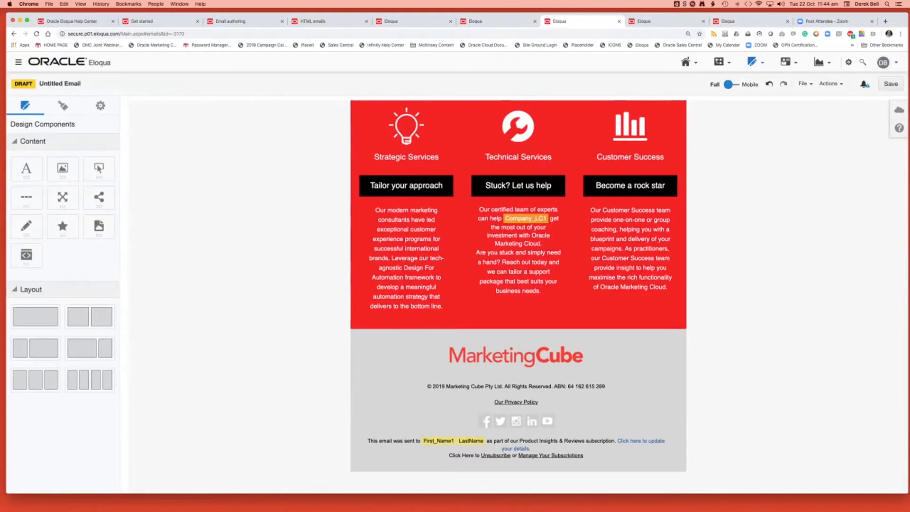
Delete the paragraph layout from the grey section above the 500 x 500 image section.
scroll(518, 297, "up", 7)
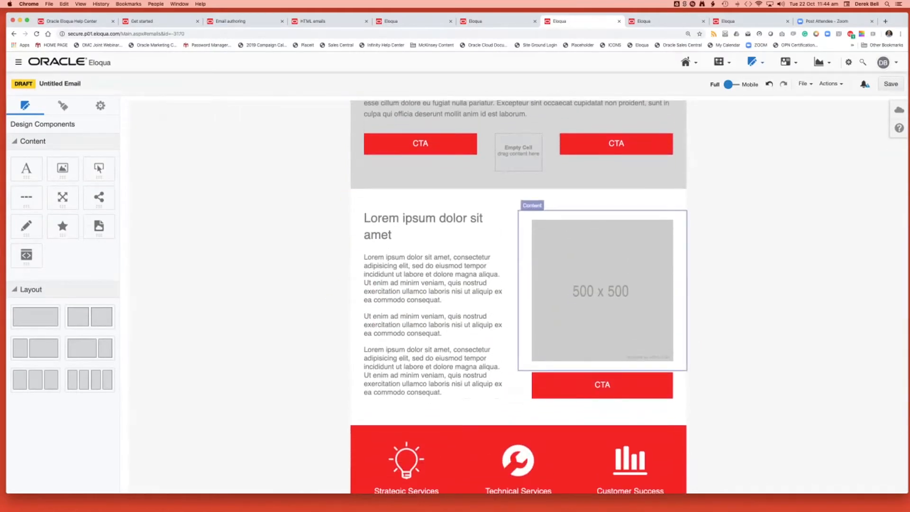
scroll(518, 296, "up", 4)
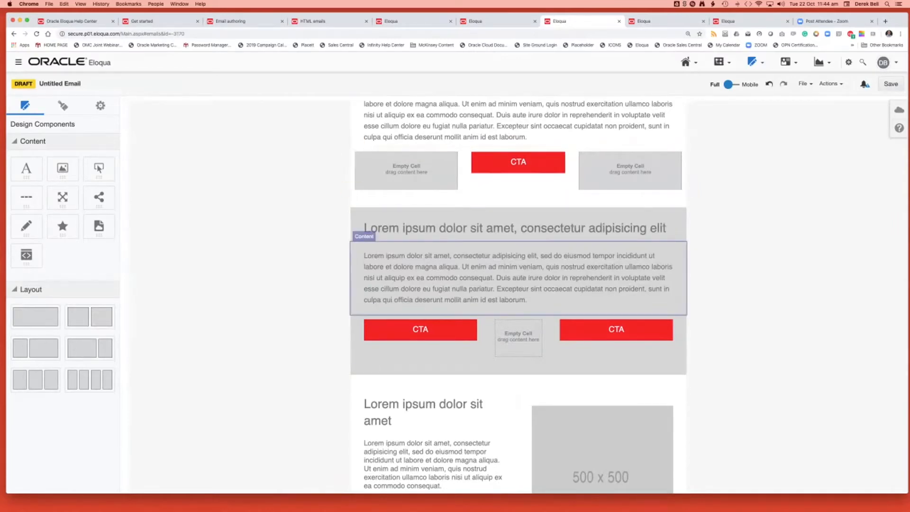
scroll(518, 296, "up", 3)
scroll(518, 296, "down", 2)
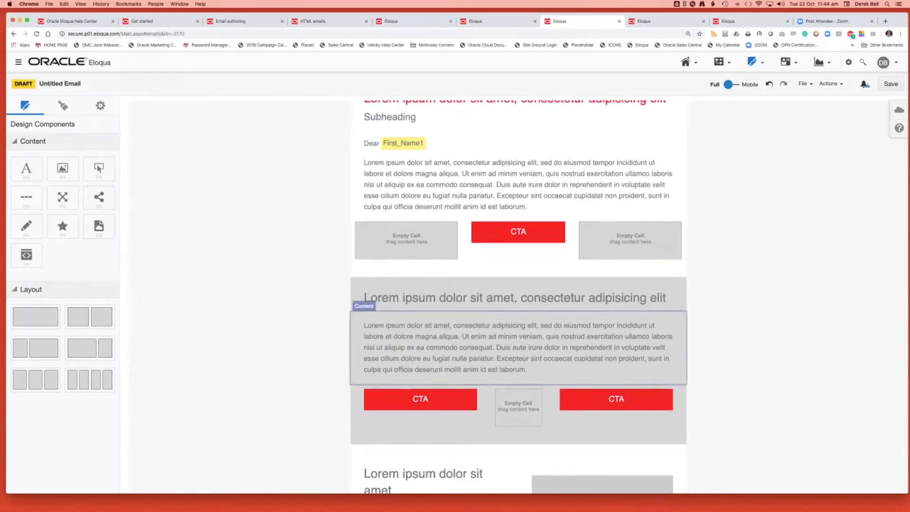
left_click(345, 347)
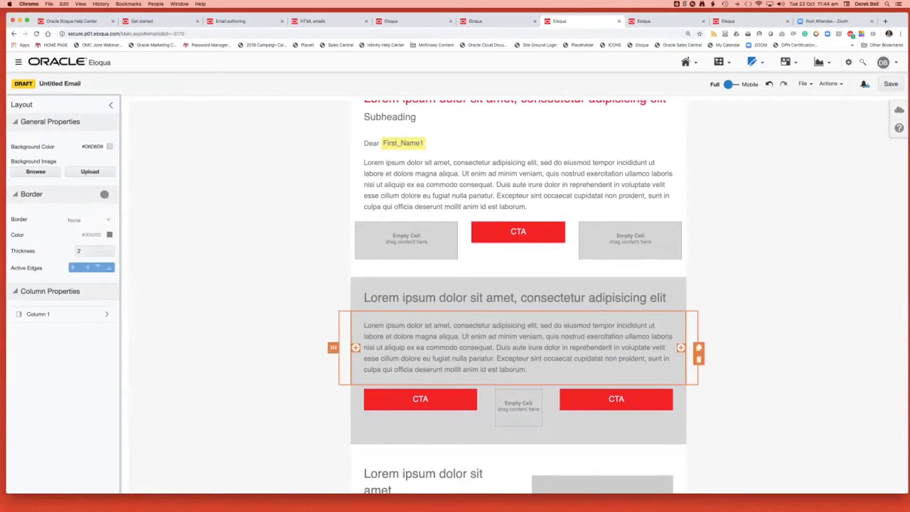
left_click(699, 359)
Delete the rest of the grey section: its CTA button row, lower spacer layout and heading layout.
left_click(692, 345)
left_click(699, 346)
left_click(693, 318)
left_click(699, 328)
left_click(692, 304)
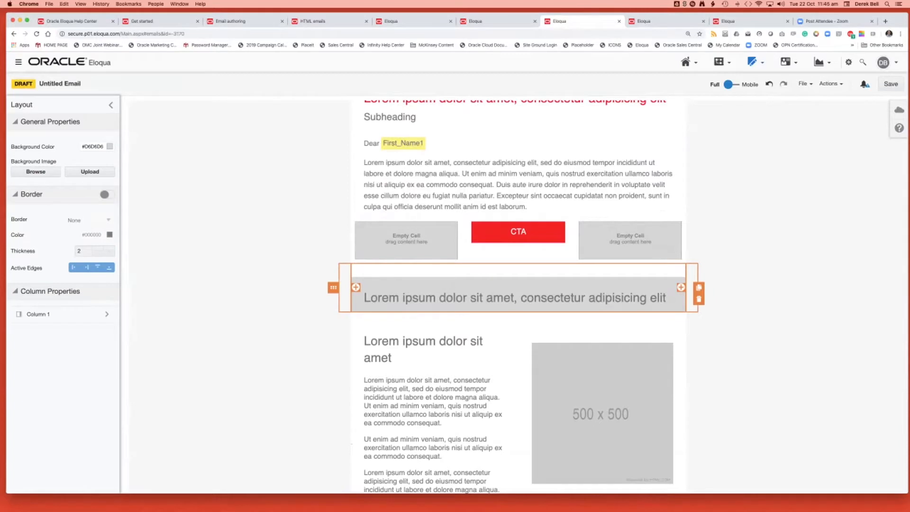
left_click(698, 299)
Review the trimmed email from the spacer above the 500 x 500 image section down through the red services section.
left_click(502, 270)
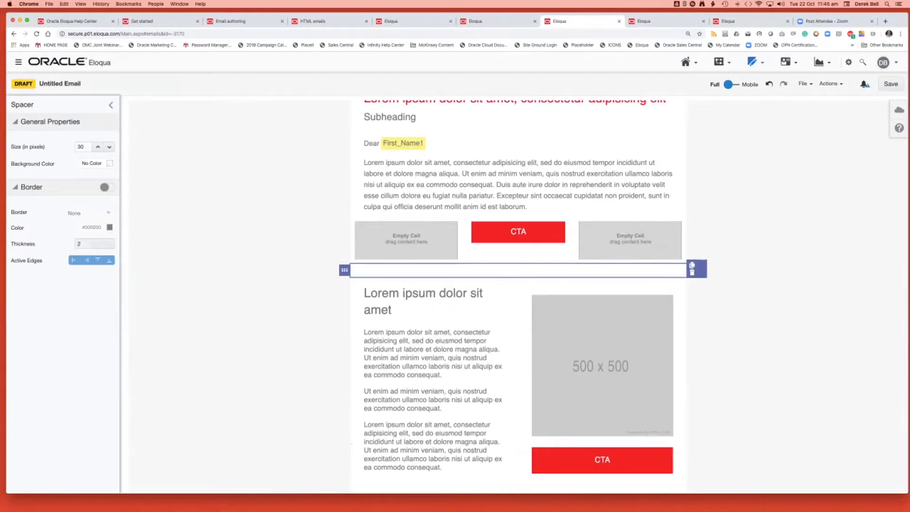
left_click(294, 277)
scroll(294, 277, "down", 4)
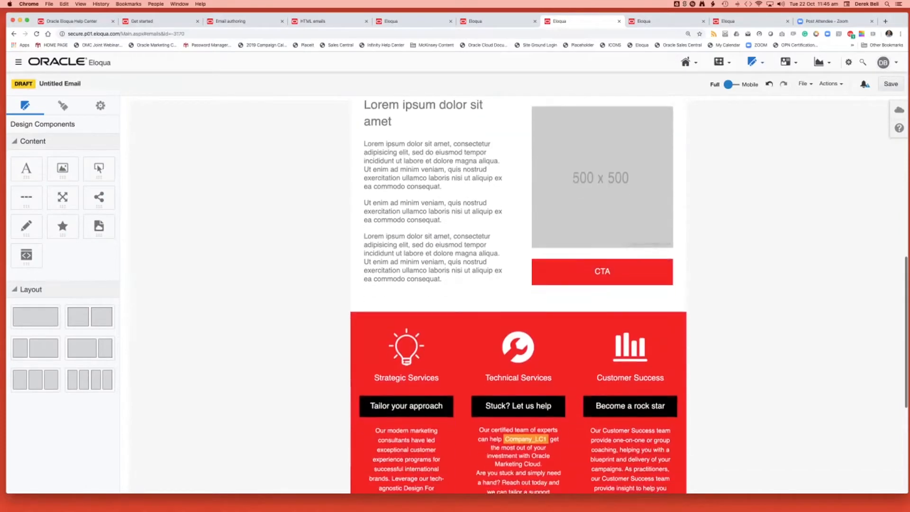
scroll(518, 294, "down", 4)
scroll(519, 294, "up", 4)
scroll(519, 294, "up", 4)
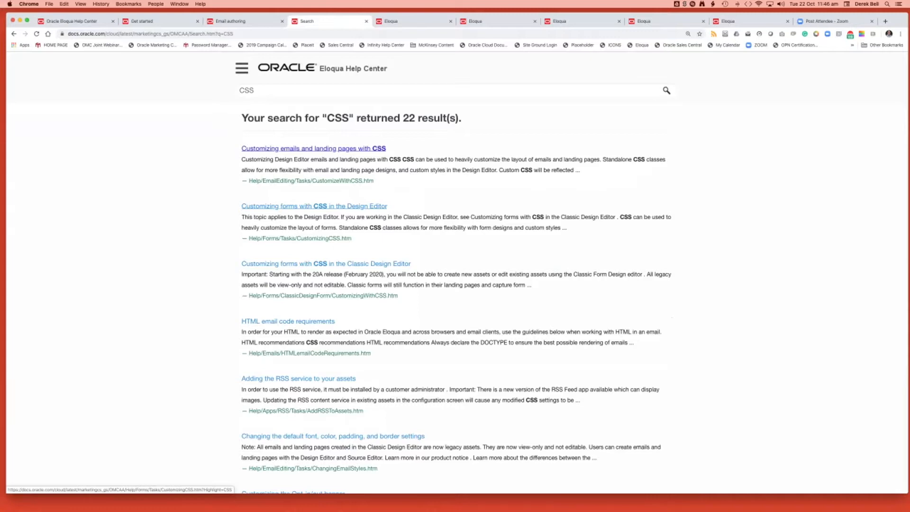
Search the Eloqua Help Center for "CSS Email", open the article on customizing emails and landing pages with CSS, and read its introduction.
scroll(331, 205, "down", 5)
scroll(332, 142, "up", 4)
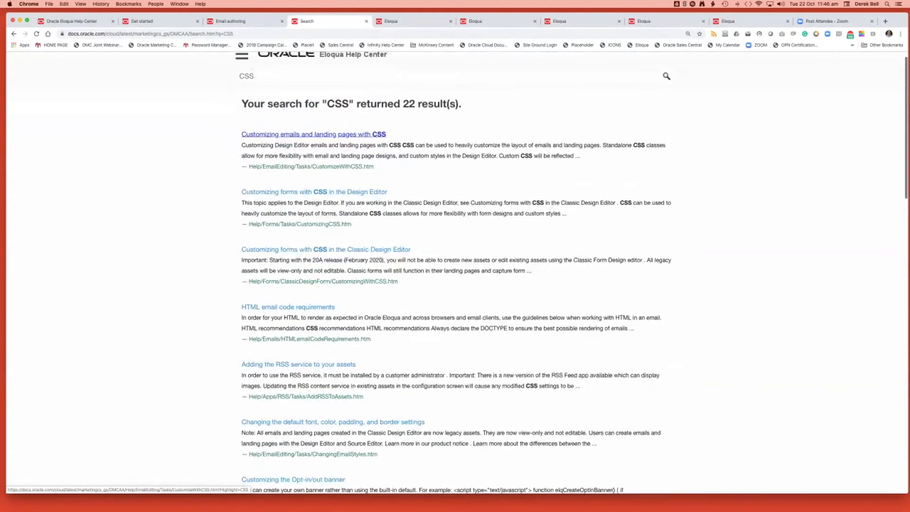
left_click(332, 76)
type("Email")
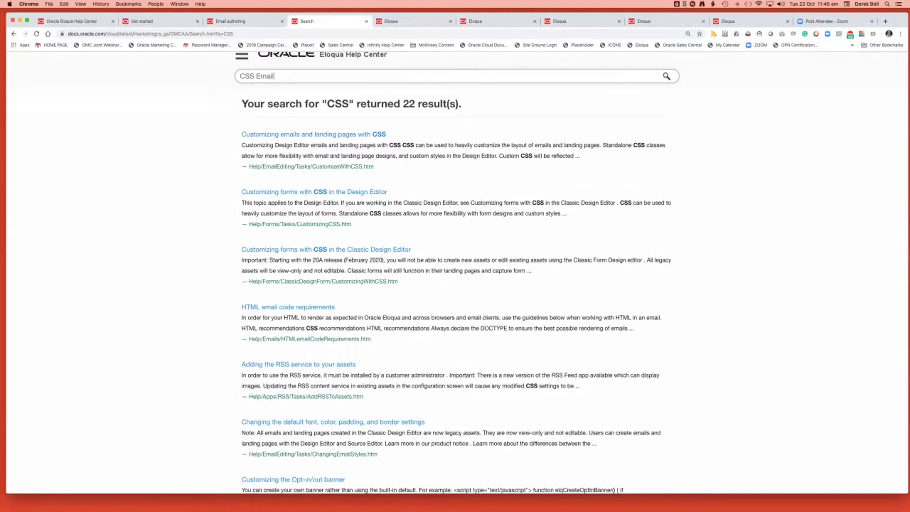
key("Return")
left_click(314, 148)
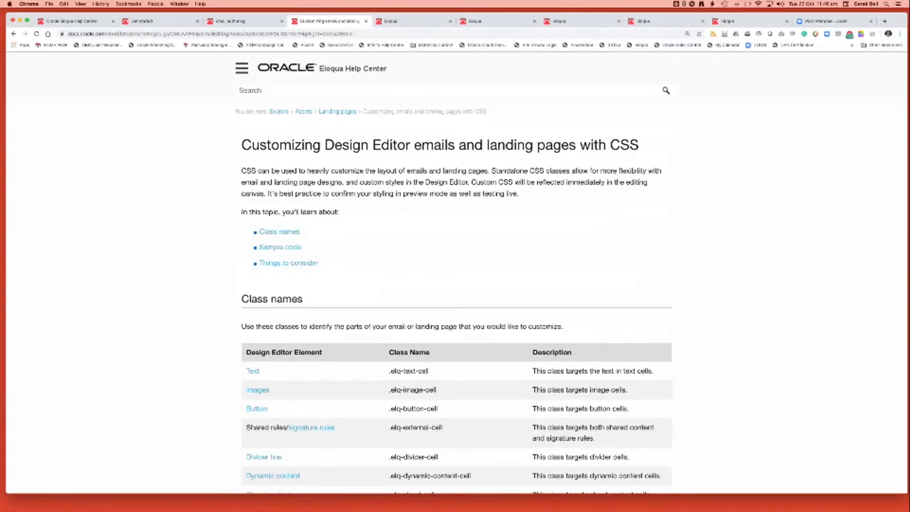
left_click_drag(242, 145, 319, 263)
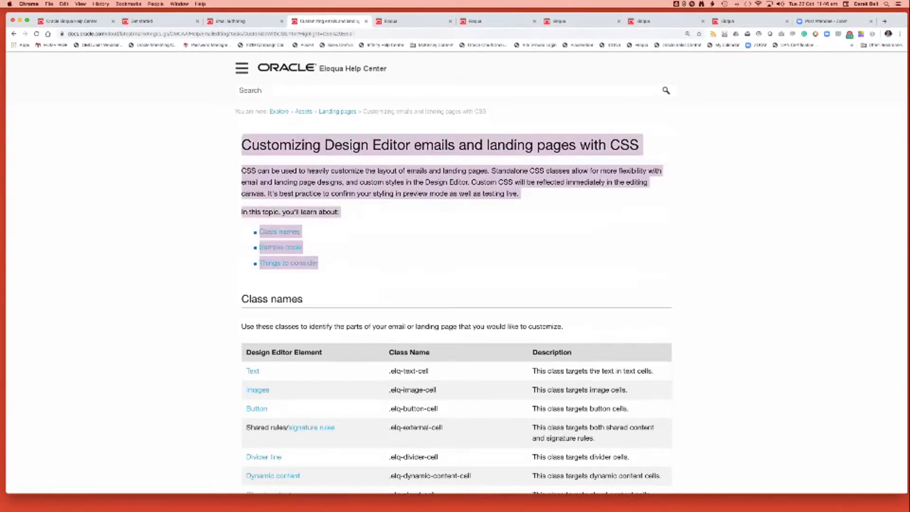
left_click(369, 256)
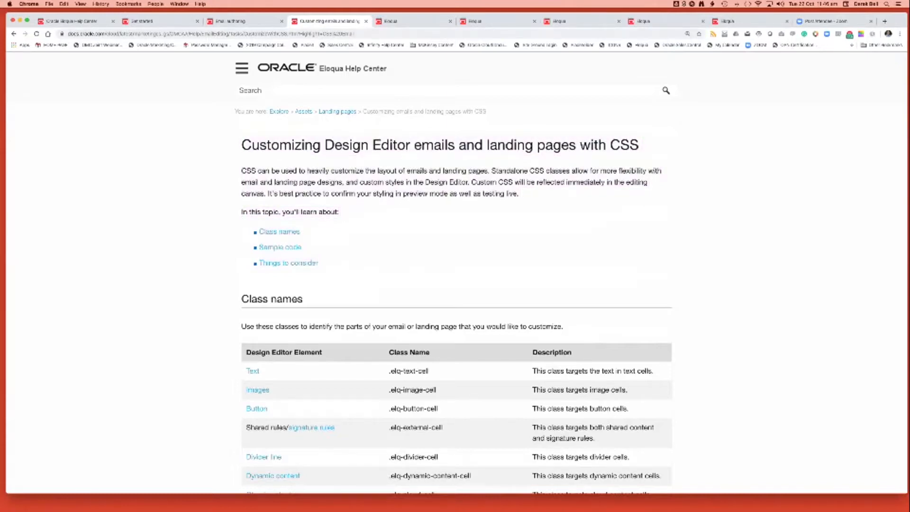
Return to the untitled MarketingCube email draft, inspect its settings and styles, and view the Additional CSS editor without making changes.
left_click(663, 22)
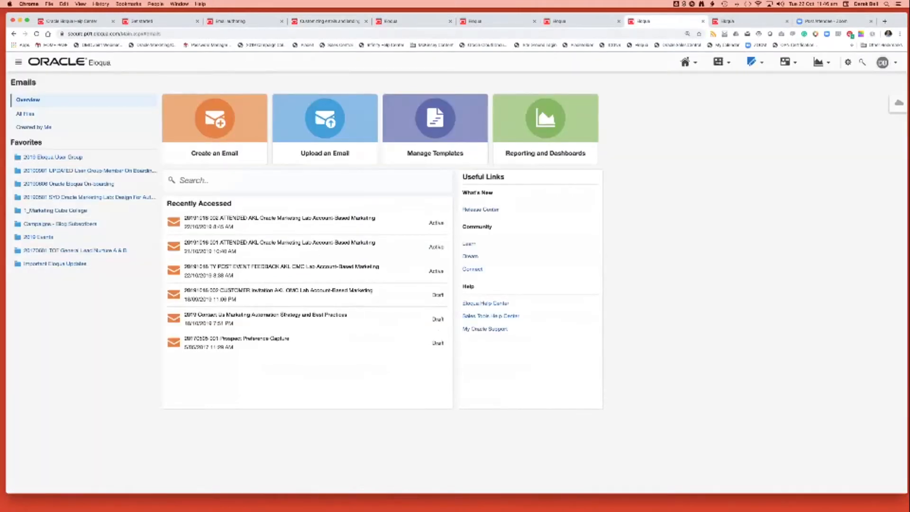
mouse_move(907, 12)
left_mouse_down()
mouse_move(895, 40)
mouse_move(902, 50)
mouse_move(904, 27)
left_mouse_up()
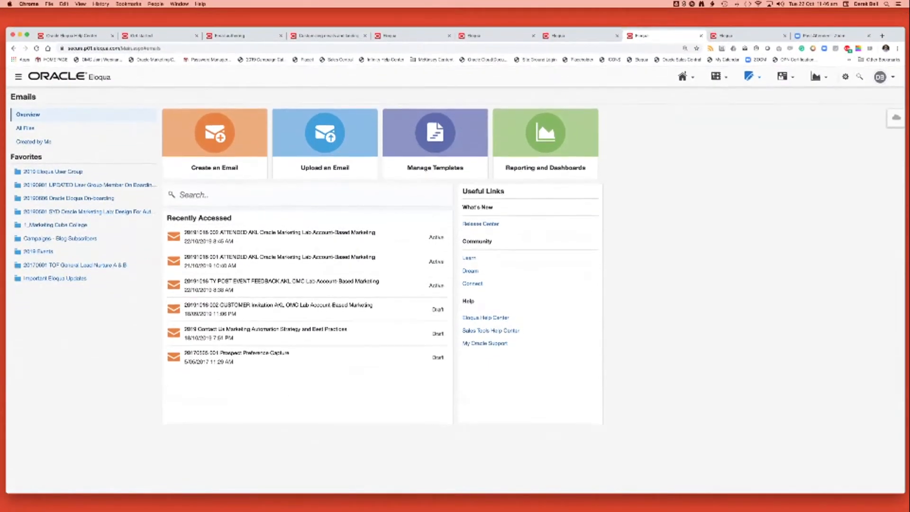
left_click(569, 35)
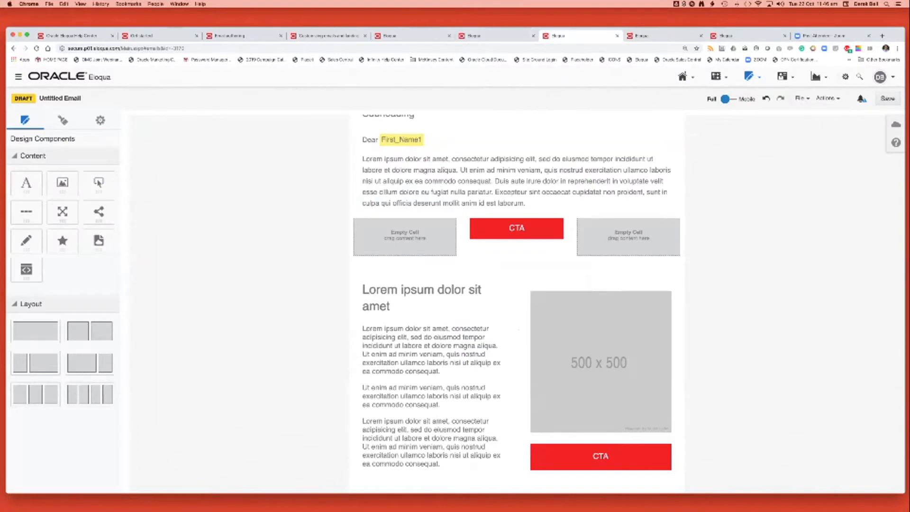
left_click(100, 120)
scroll(63, 308, "down", 4)
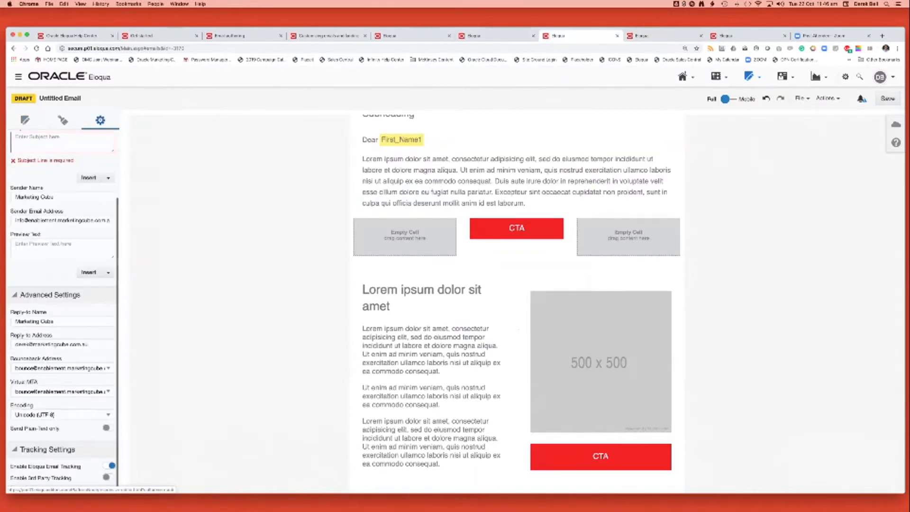
left_click(62, 120)
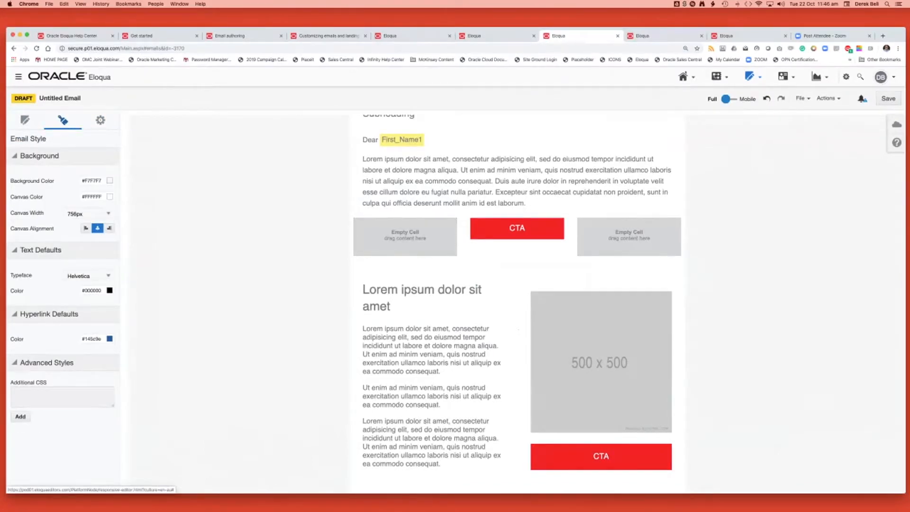
left_click(20, 416)
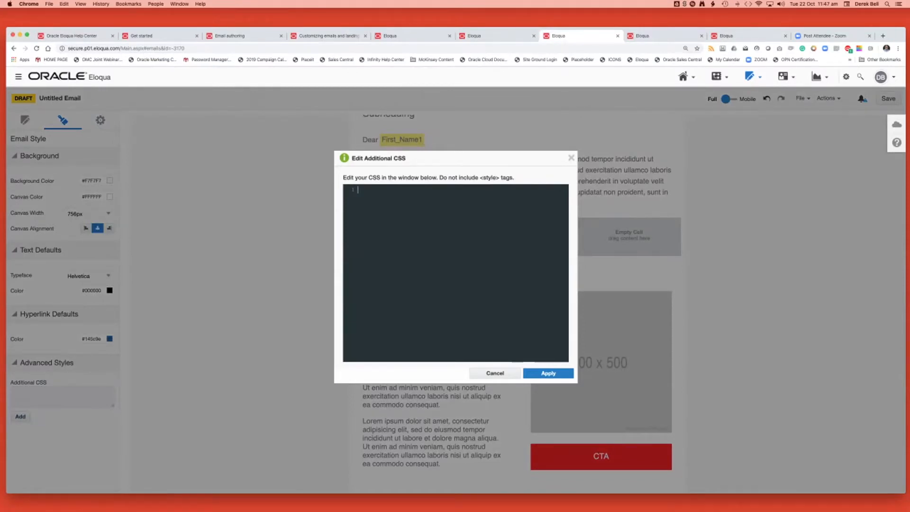
left_click(495, 373)
Leave the untitled draft for the Emails overview and discard its unsaved changes.
mouse_move(750, 76)
left_click(759, 95)
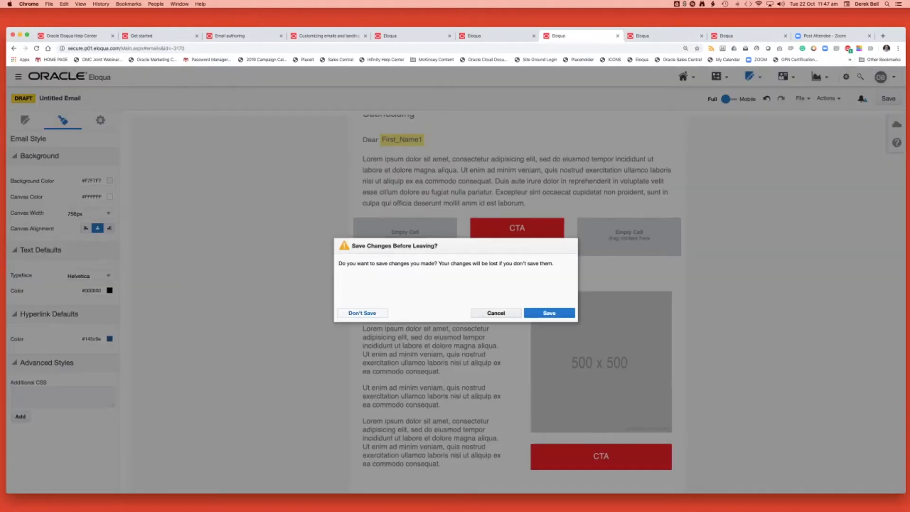
left_click(362, 313)
Create a new email from the User Group Invitation template, leaving the subject line, email group and preview text unset.
left_click(231, 132)
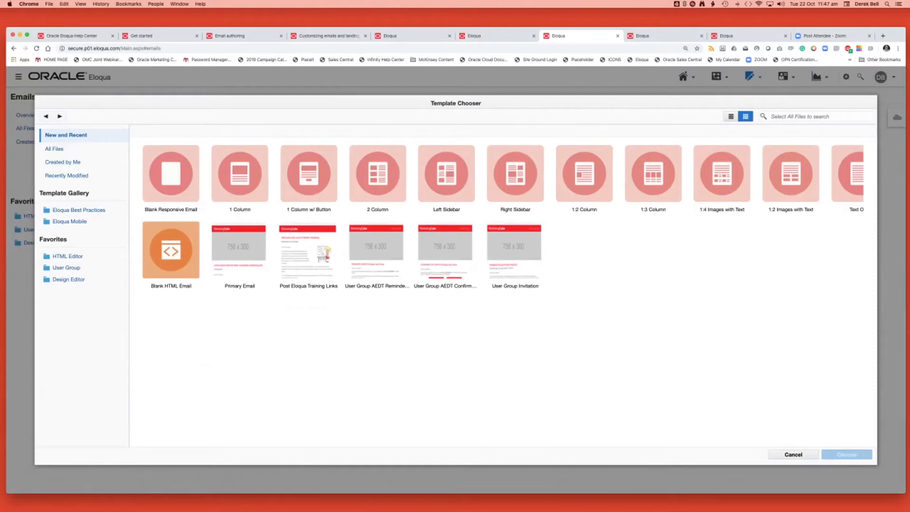
left_click(515, 252)
left_click(847, 455)
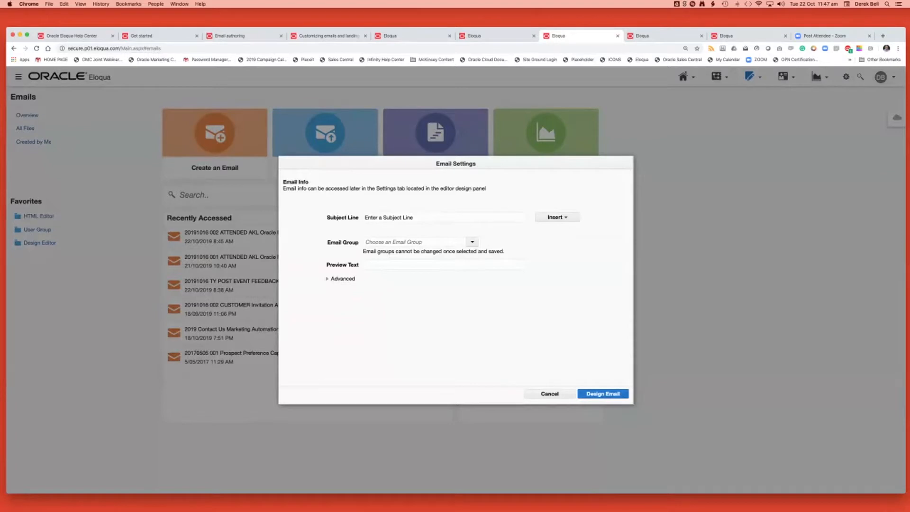
left_click(603, 394)
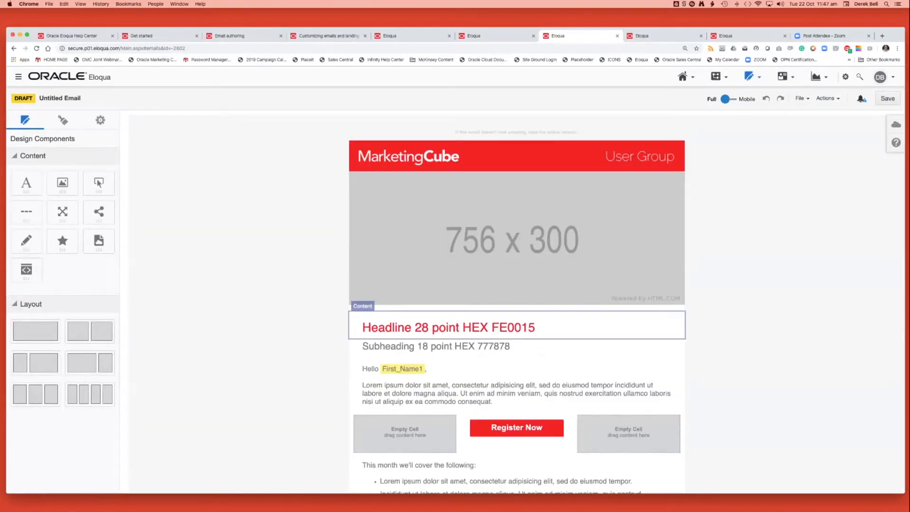
Examine the invitation template's headline, Register Now buttons, grey event details with both Start Times lists, signature and company introduction.
scroll(517, 308, "down", 5)
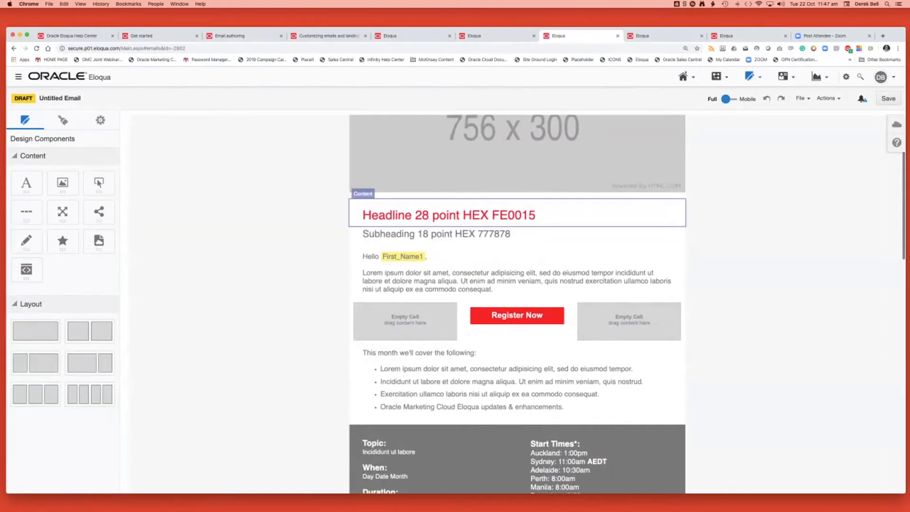
scroll(516, 308, "up", 5)
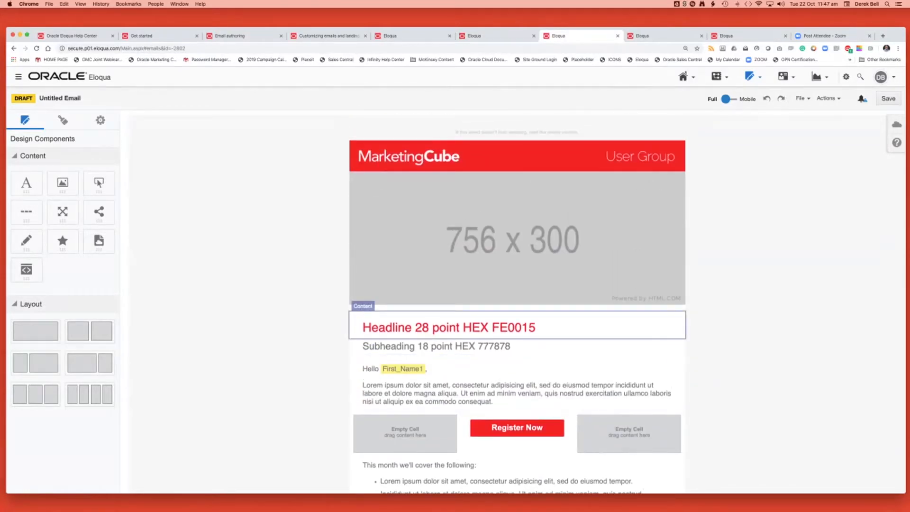
scroll(516, 308, "down", 6)
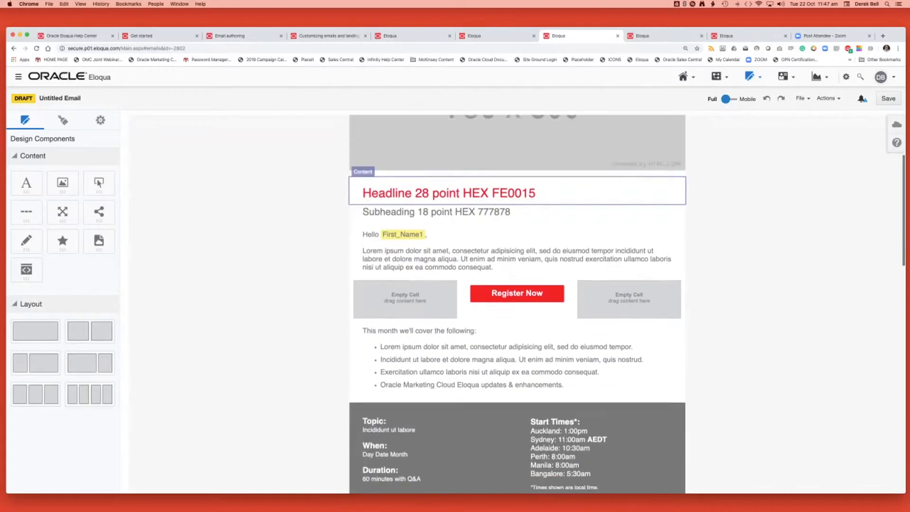
scroll(517, 308, "down", 9)
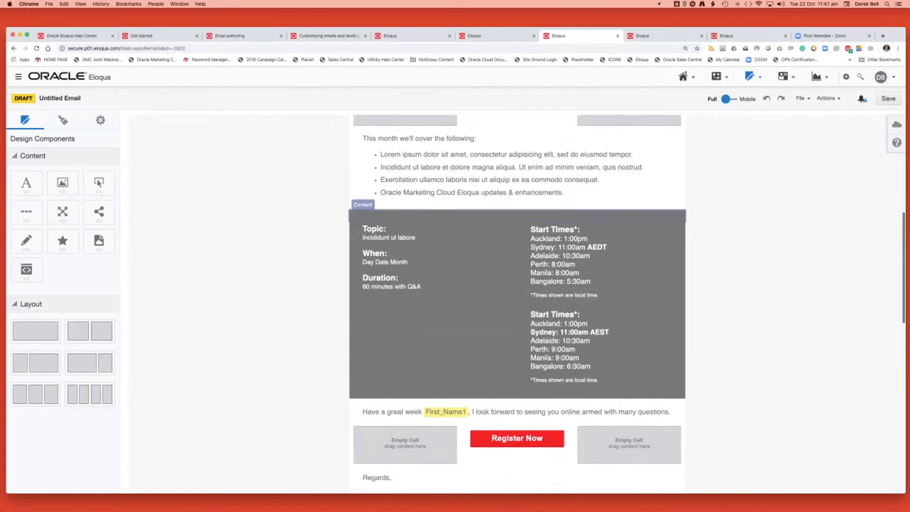
left_click(531, 229)
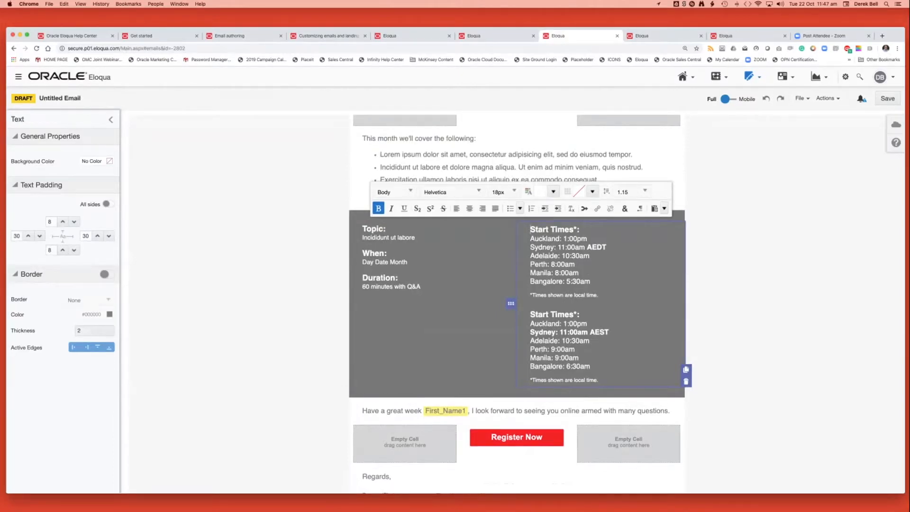
scroll(517, 303, "down", 20)
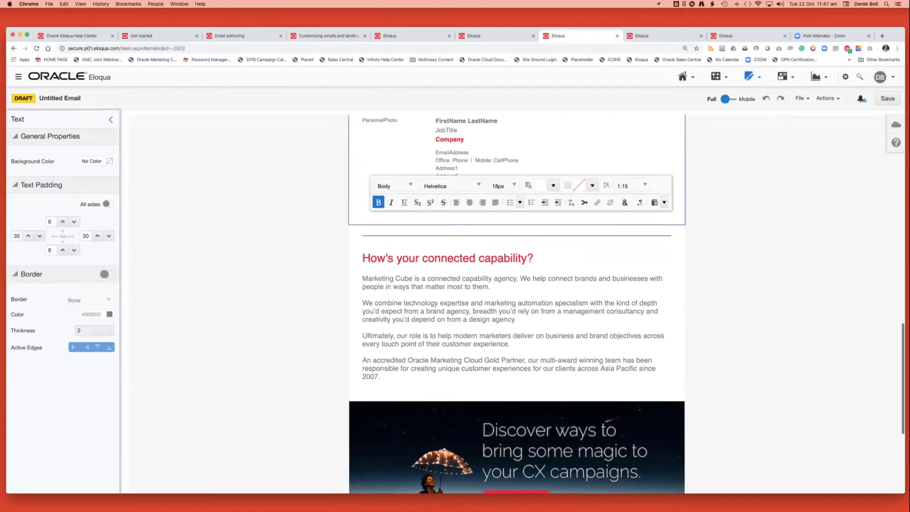
Review the invitation template from the company introduction back up to the headline and banner placeholder.
scroll(516, 303, "up", 3)
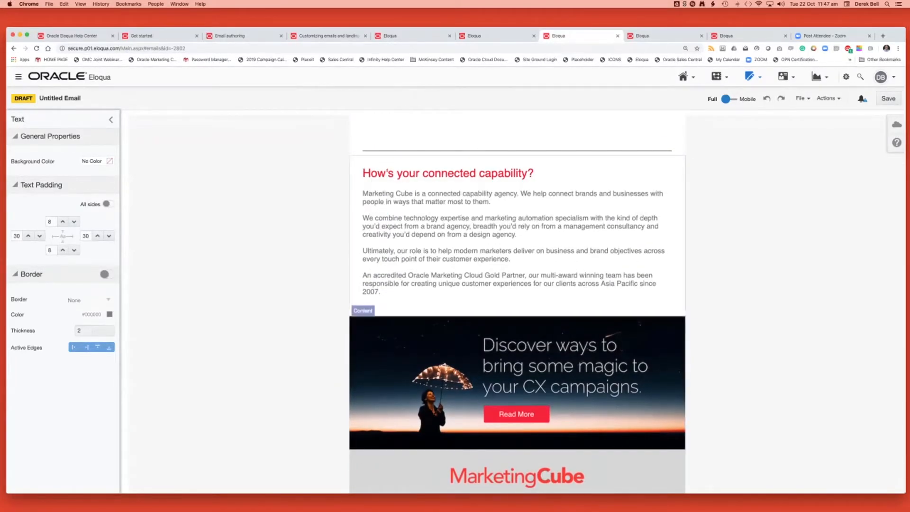
scroll(517, 303, "up", 12)
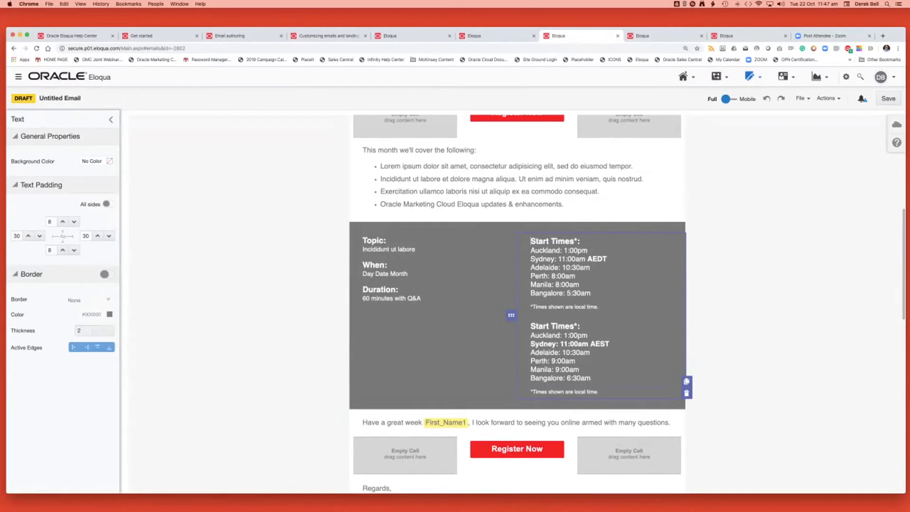
scroll(517, 303, "up", 7)
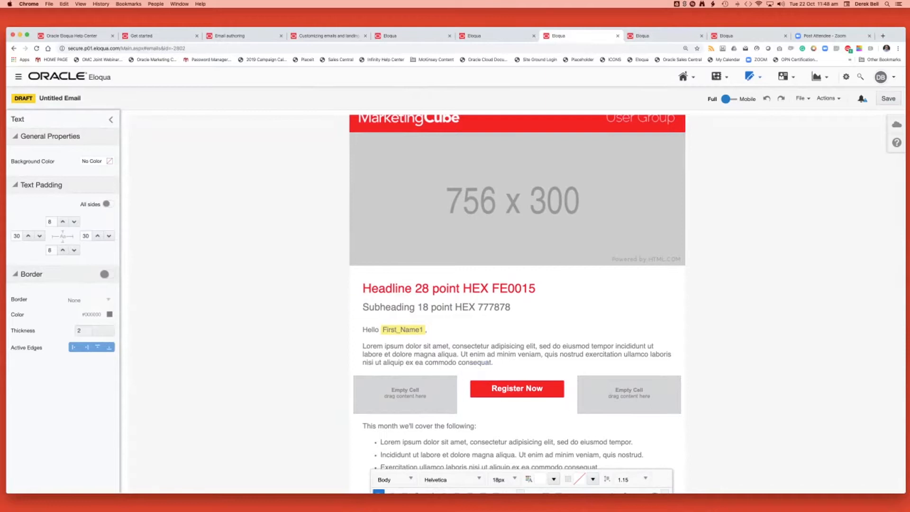
left_click(265, 294)
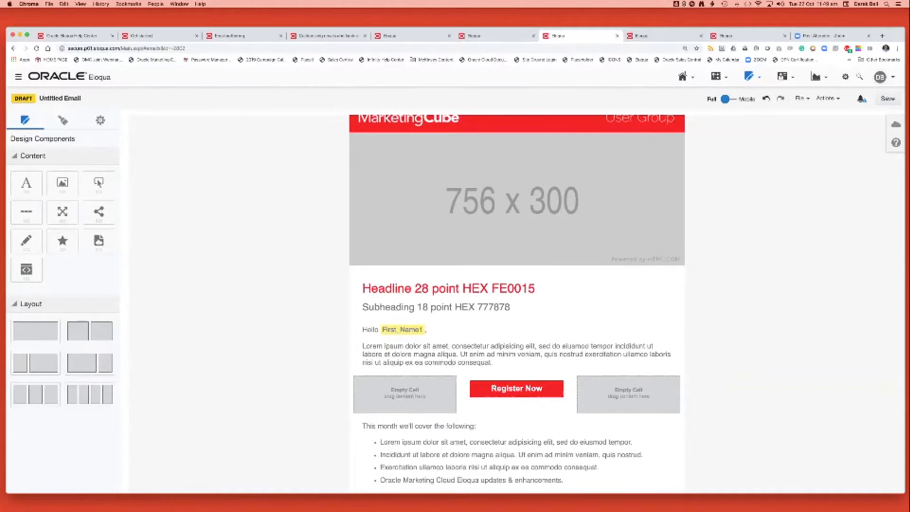
Switch to the Help Center article on customizing emails with CSS and examine its class names table and sample code.
left_click(320, 36)
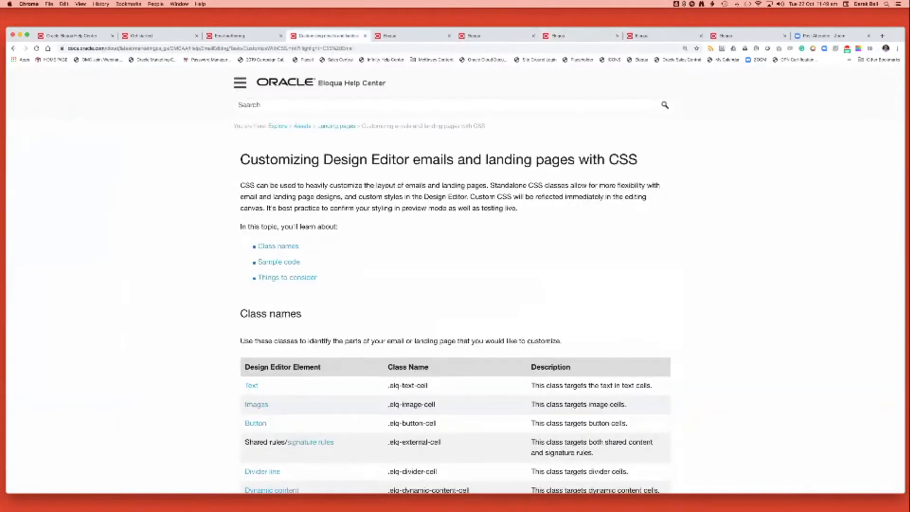
scroll(455, 279, "down", 5)
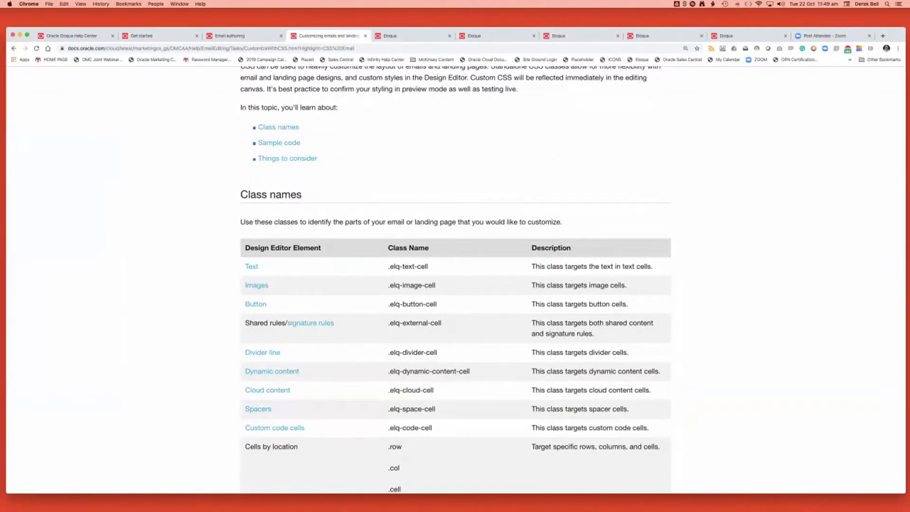
scroll(455, 279, "down", 9)
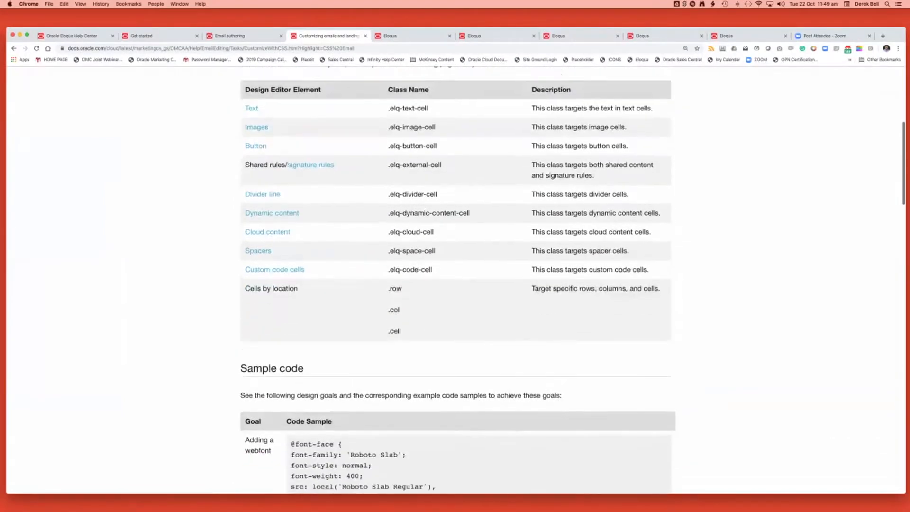
scroll(455, 280, "down", 4)
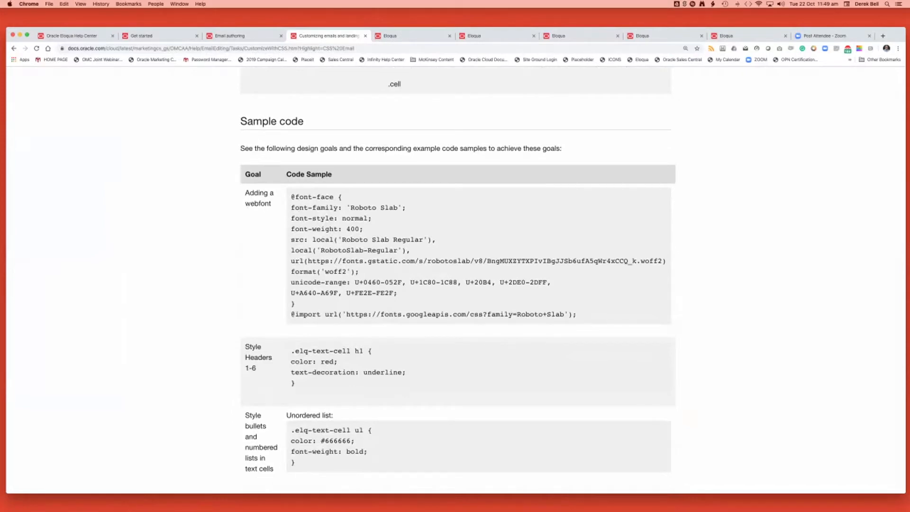
scroll(455, 280, "down", 1)
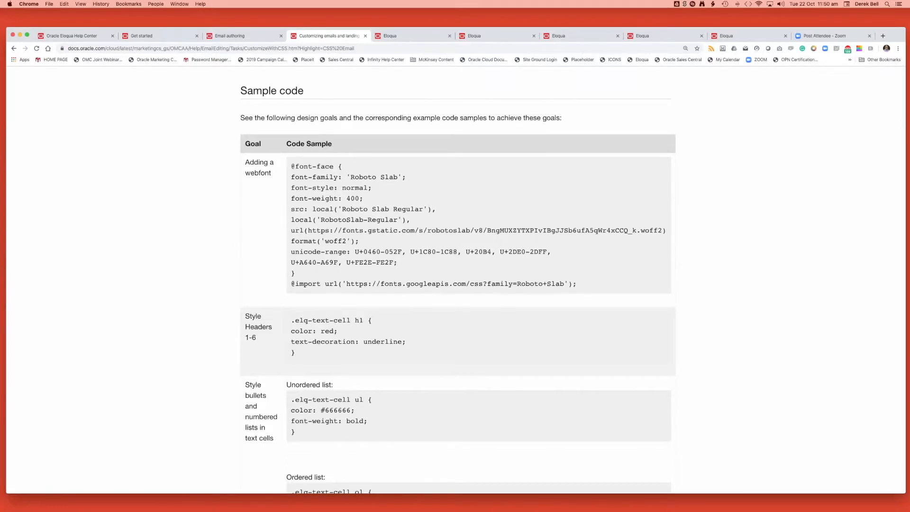
scroll(455, 284, "up", 5)
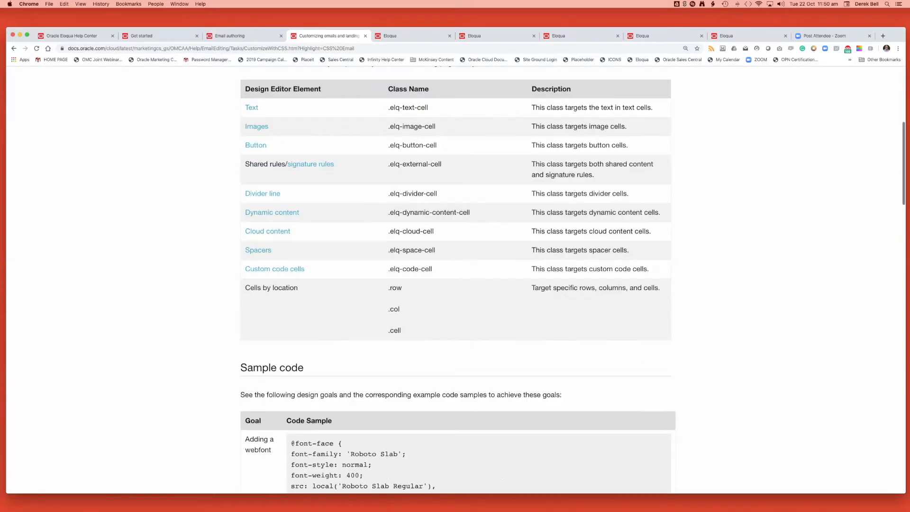
scroll(455, 284, "up", 5)
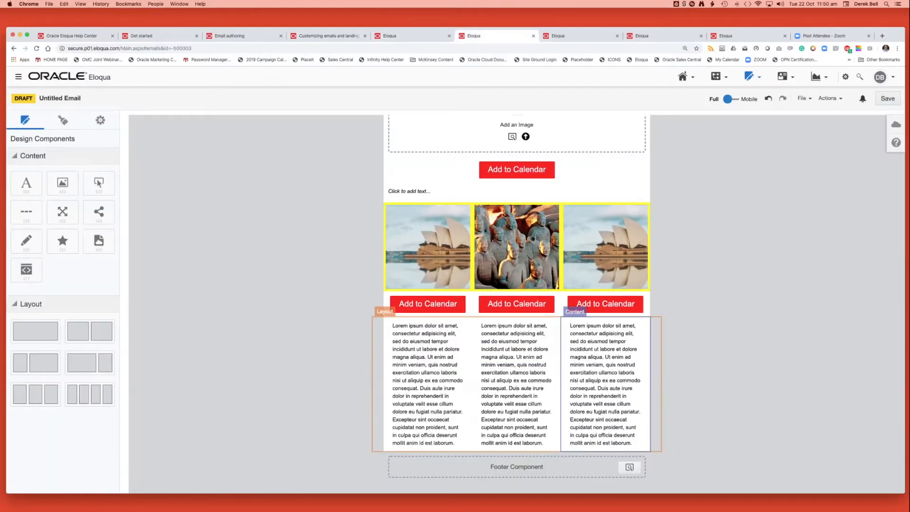
In the three-image email draft, add the 20191022 AEDT TIME ZONE Eloqua User Group dynamic content above the image placeholder.
scroll(517, 303, "up", 3)
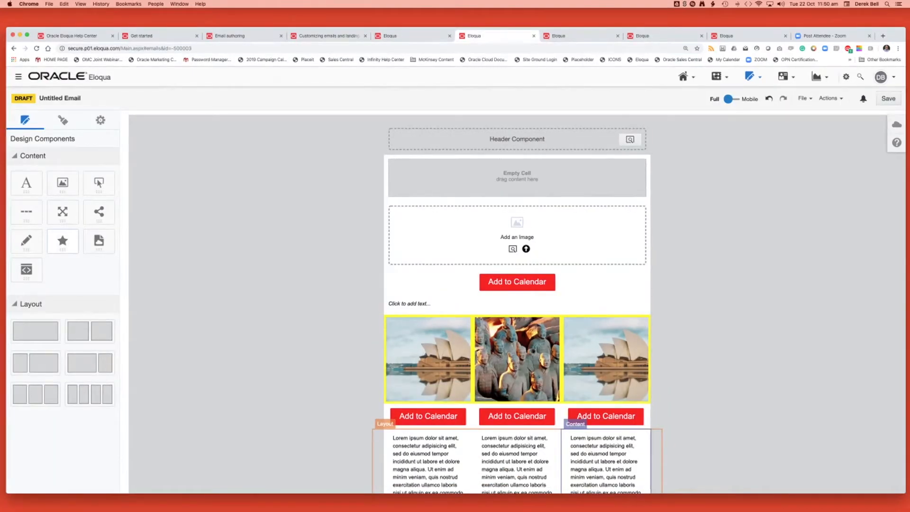
left_click_drag(63, 240, 432, 221)
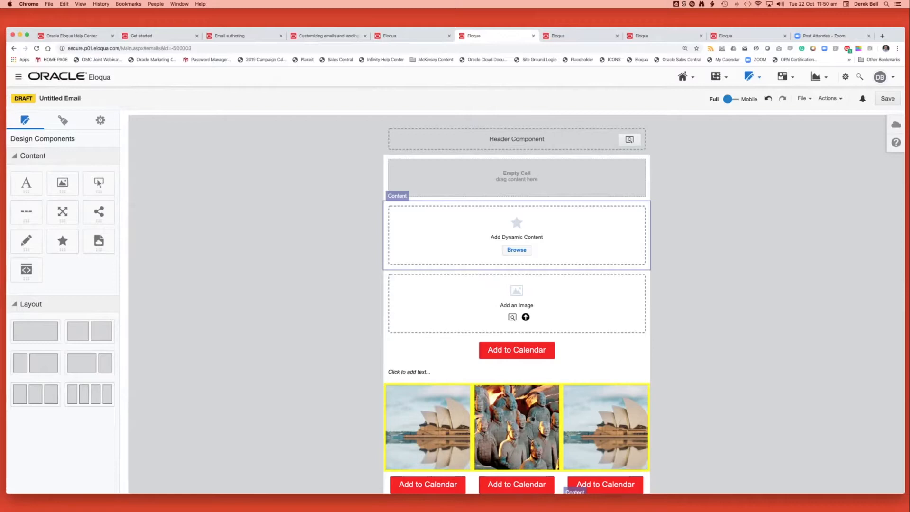
left_click(516, 250)
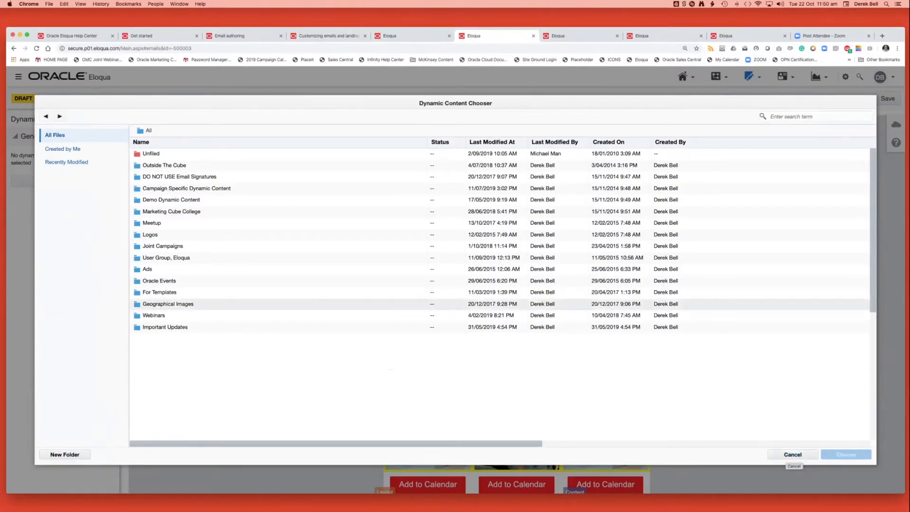
double_click(166, 258)
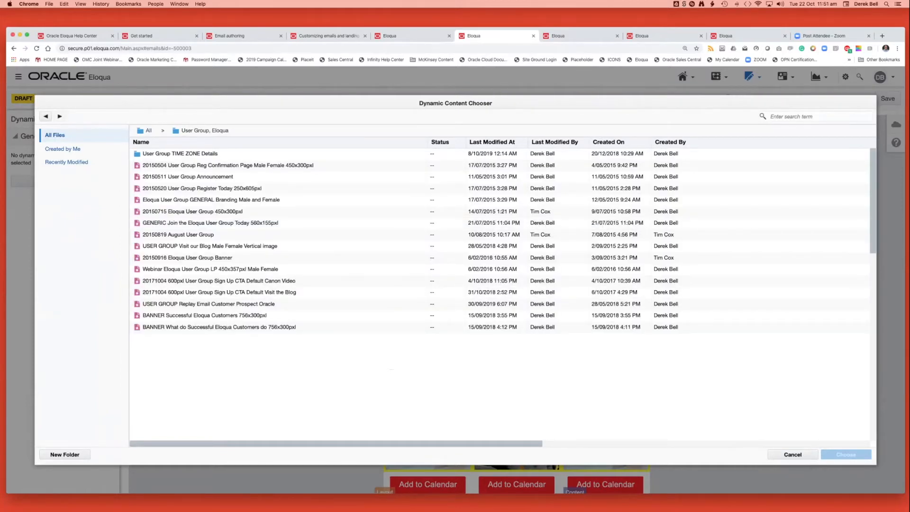
double_click(189, 153)
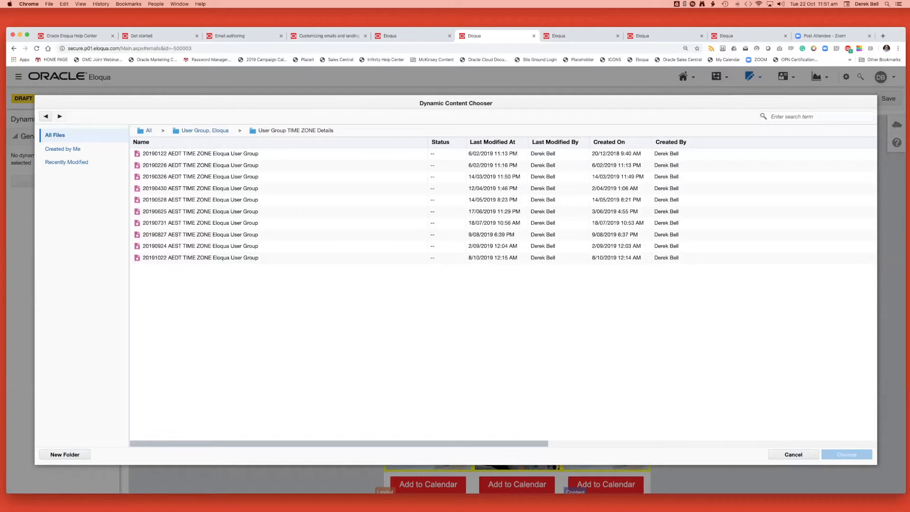
left_click(201, 257)
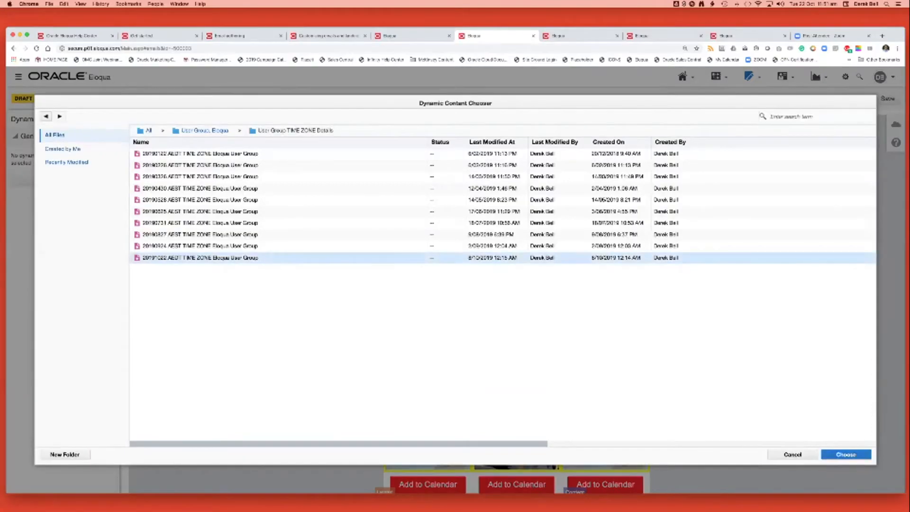
left_click(846, 454)
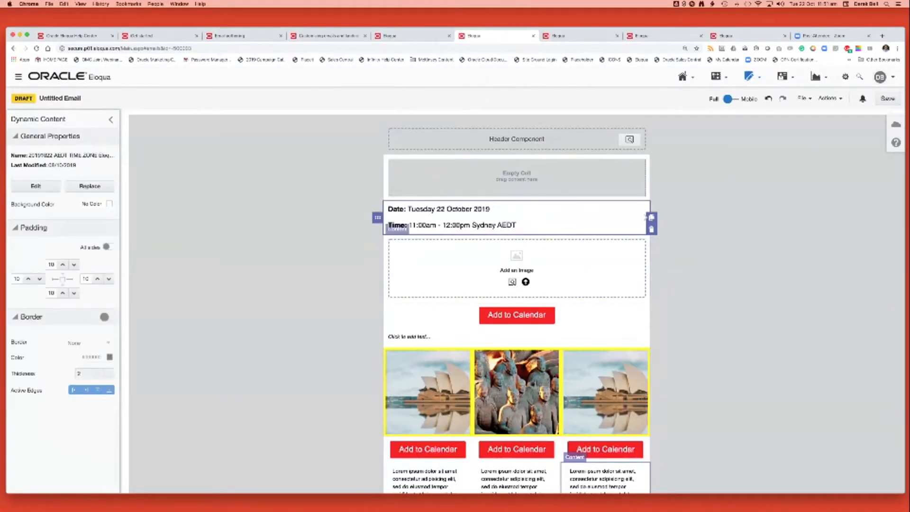
Page through the time zone variants of the dynamic content block up to the JST version and deselect the block.
left_click(646, 217)
left_click(645, 217)
left_click(645, 217)
left_click(645, 217)
left_click(645, 217)
left_click(645, 217)
left_click(645, 218)
left_click(646, 218)
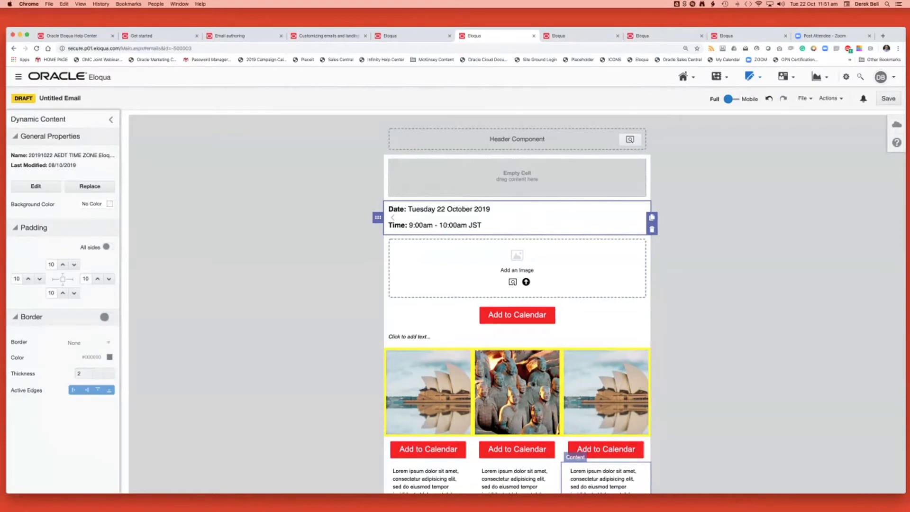
left_click(711, 446)
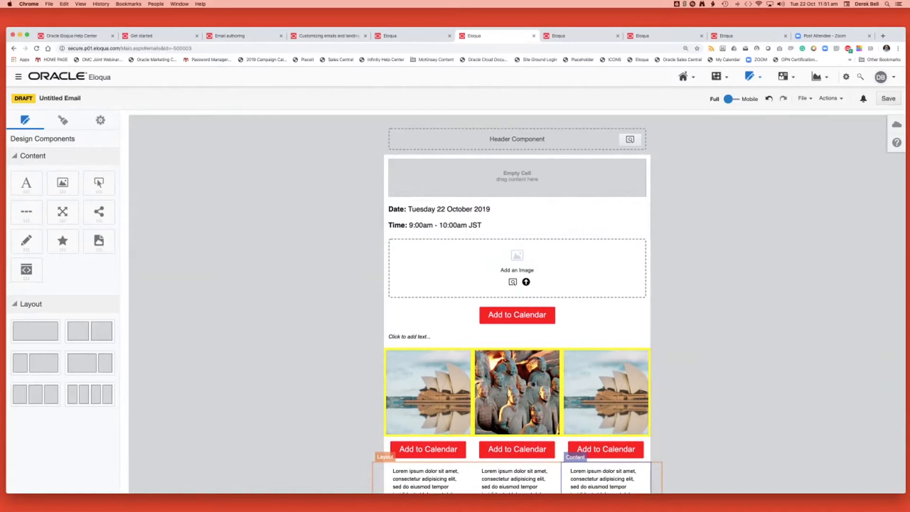
Add a one-column row below the three text columns and place a signature block in it.
scroll(517, 304, "down", 5)
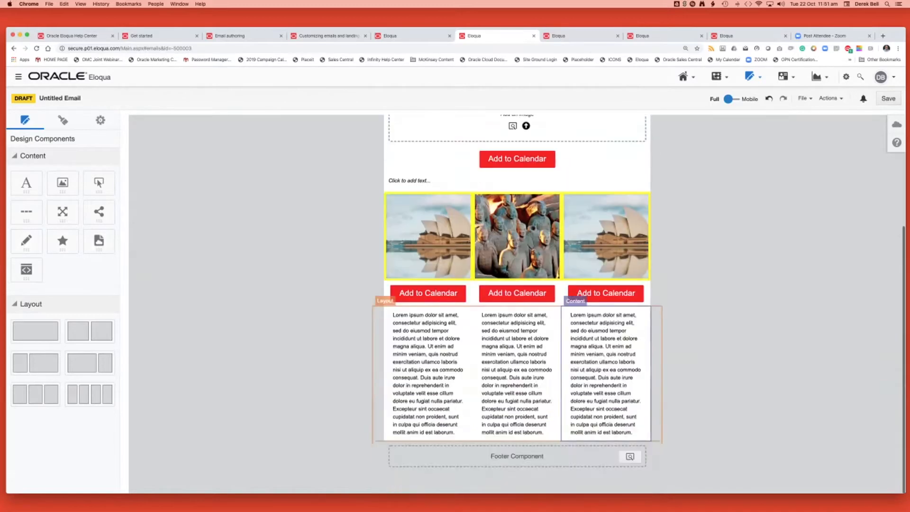
left_click_drag(36, 331, 411, 431)
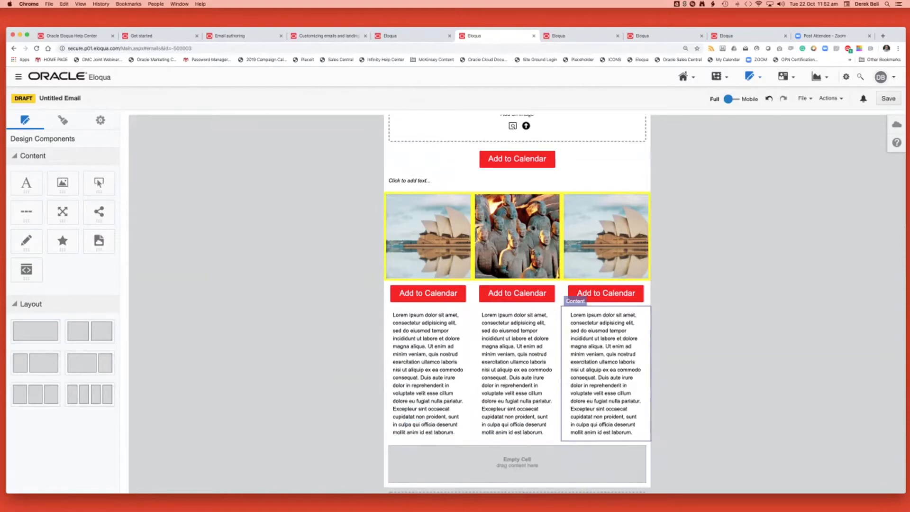
left_click_drag(27, 241, 419, 456)
Sort the signature layouts by name and assign "1. Marketing Cube Square Team 16 Points Fonts" to the signature block.
scroll(511, 369, "down", 3)
left_click(517, 421)
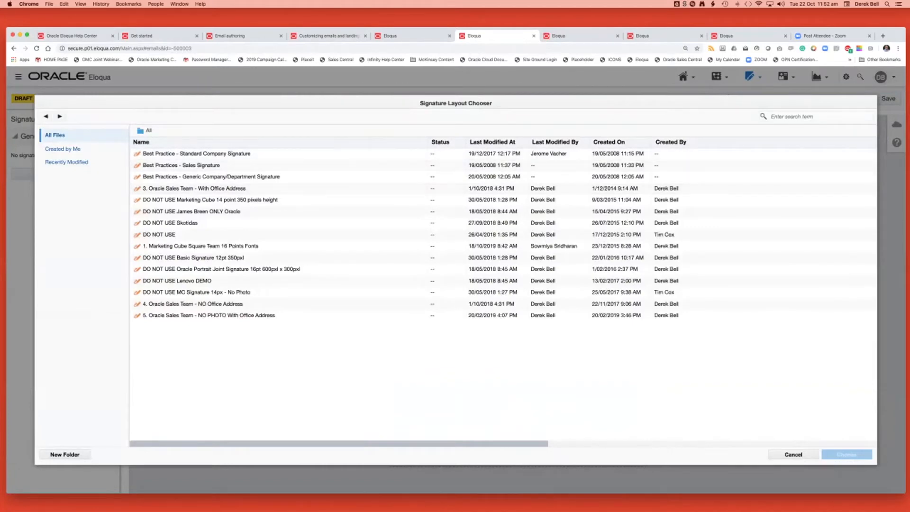
left_click(141, 142)
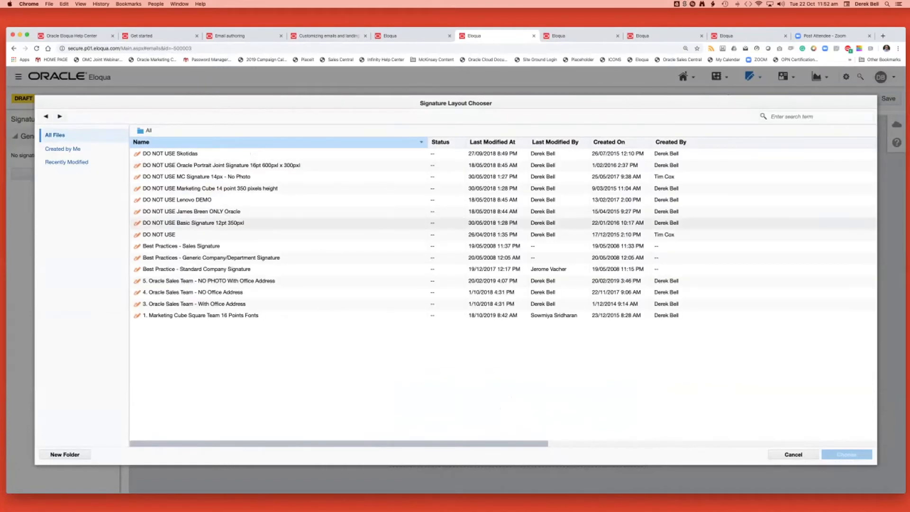
left_click(201, 315)
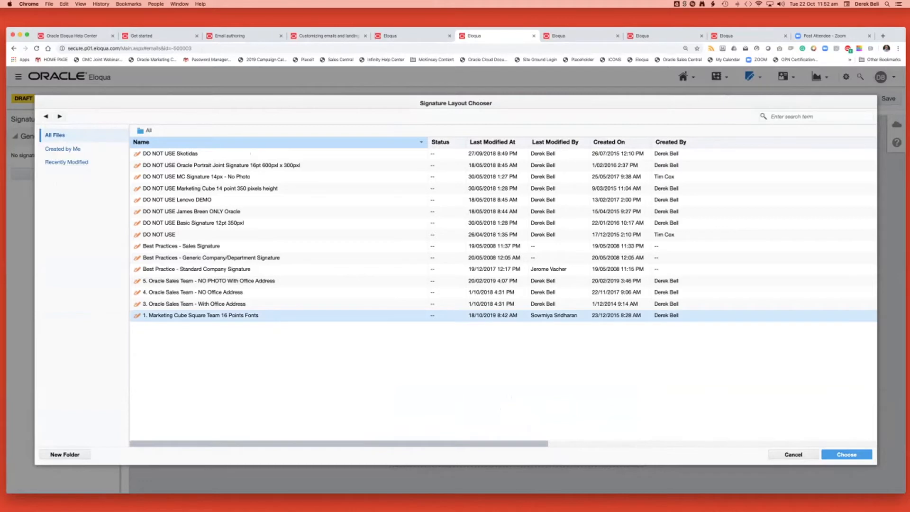
left_click(846, 454)
Set the signature block's left and right padding to 20 and deselect it.
scroll(517, 303, "down", 2)
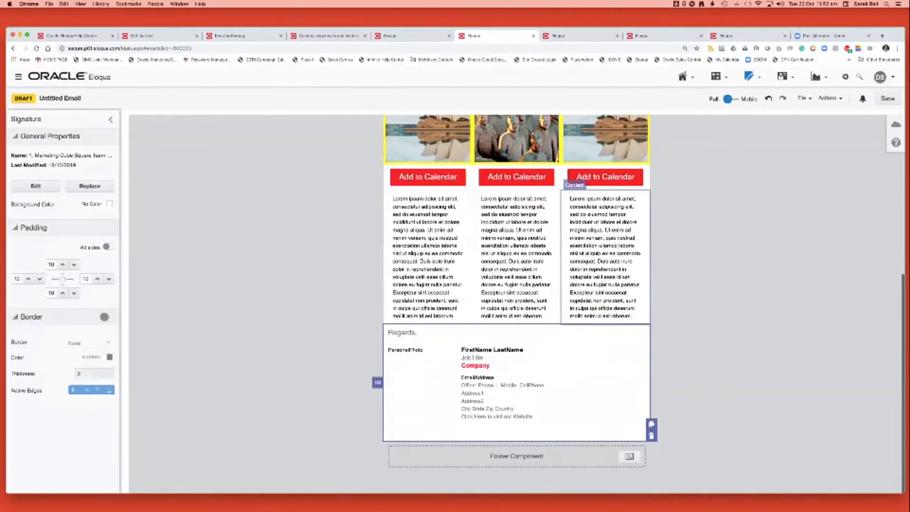
left_click(28, 279)
left_click(28, 278)
left_click(97, 278)
left_click(97, 279)
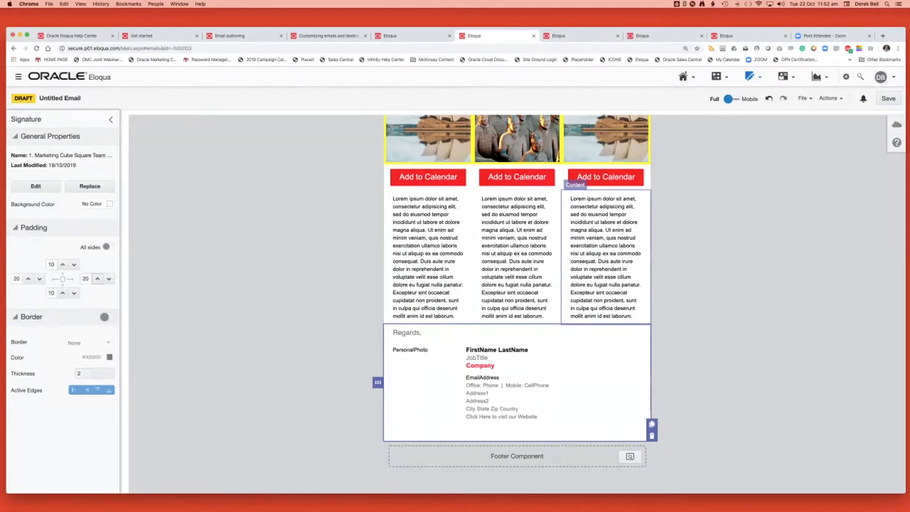
left_click(725, 266)
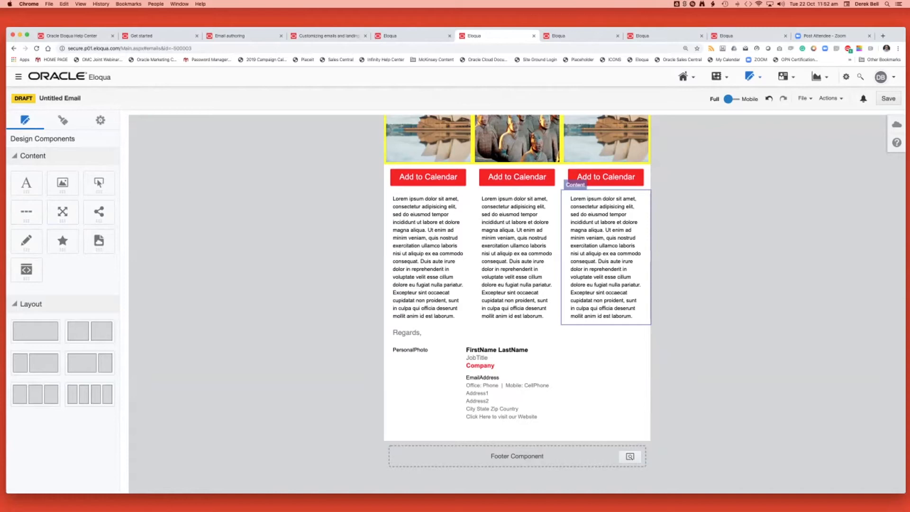
Preview the email's mobile layout and return to the full-width view.
scroll(516, 303, "up", 5)
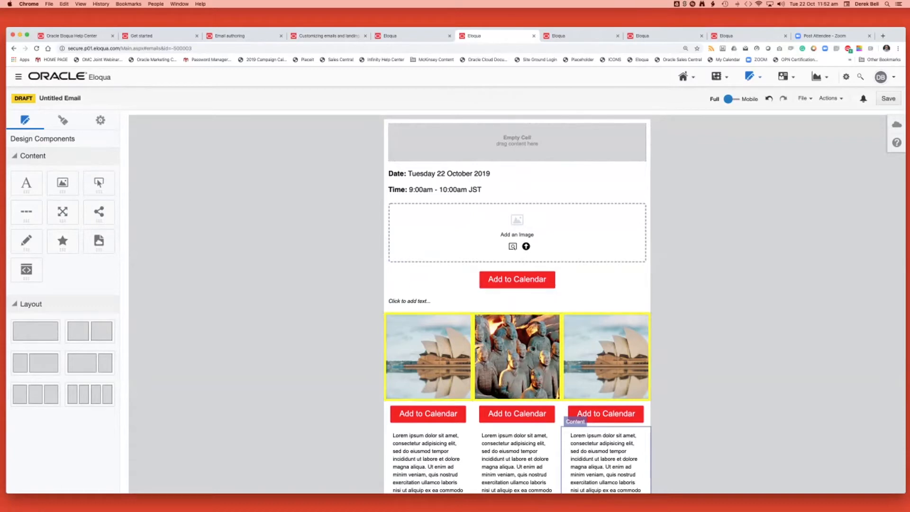
left_click(733, 99)
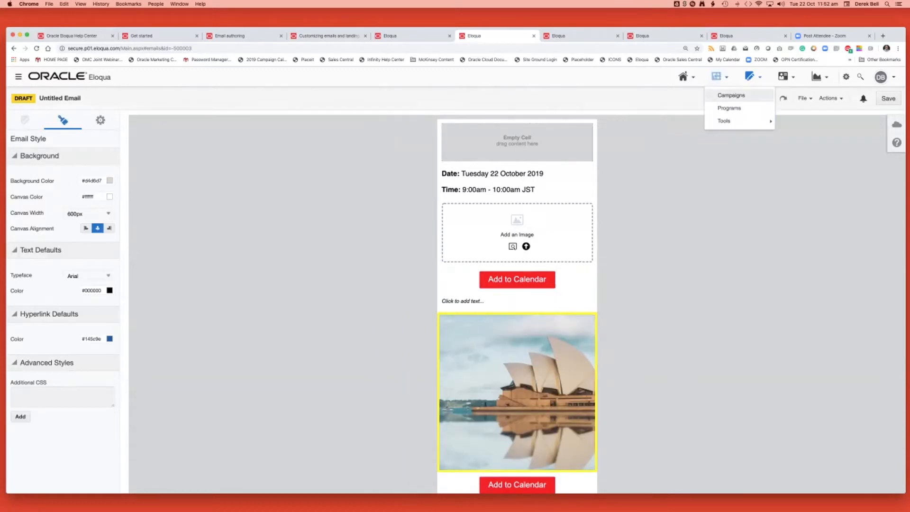
left_click(730, 99)
Insert a one-column row containing a spacer above the three images, with a yellow #FFFF00 background.
left_click_drag(36, 331, 422, 327)
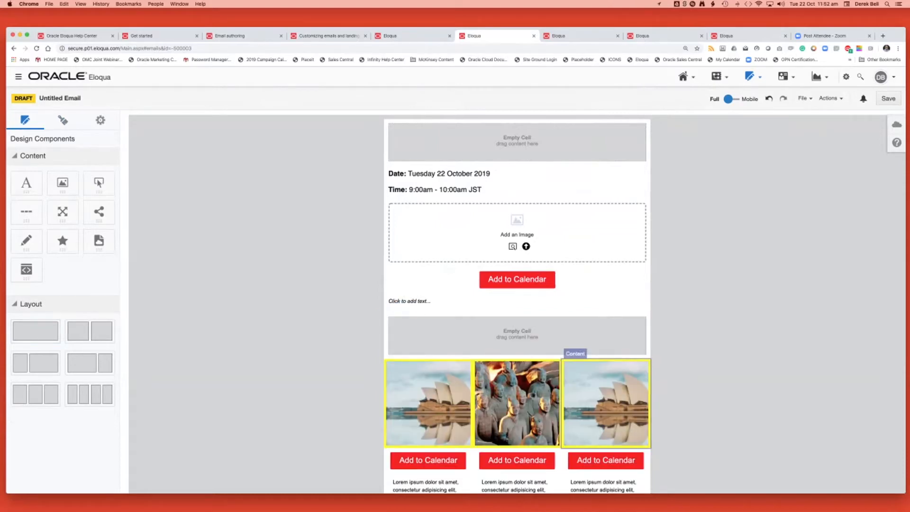
left_click_drag(62, 212, 445, 331)
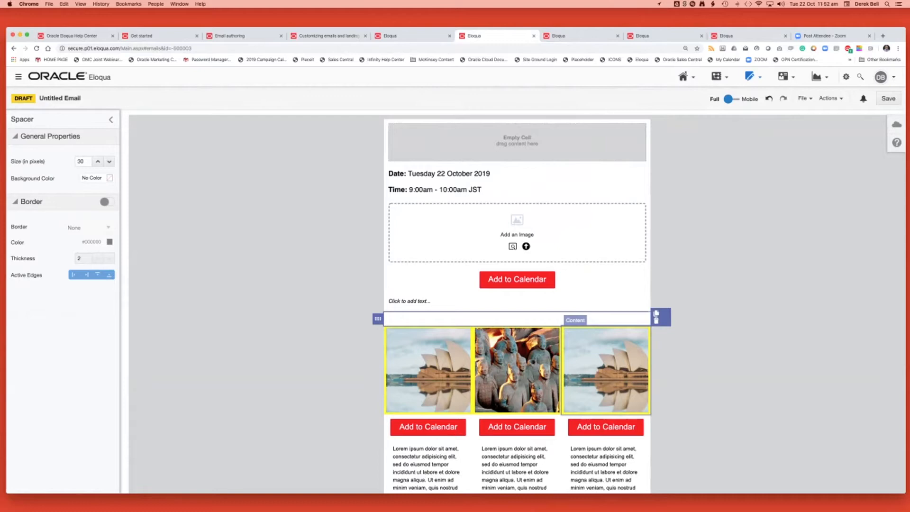
left_click(109, 178)
left_click(59, 221)
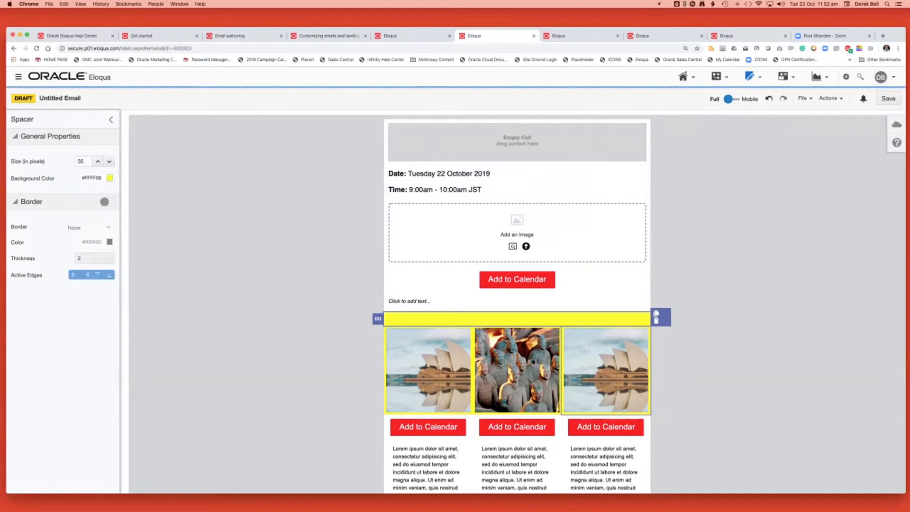
Set the yellow spacer's size to 5 pixels and return to the design components.
double_click(80, 161)
type("5")
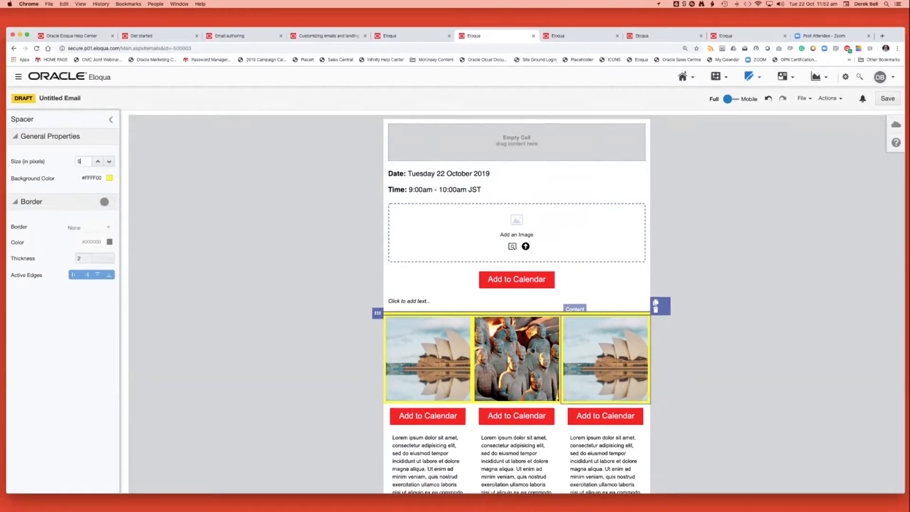
left_click(111, 119)
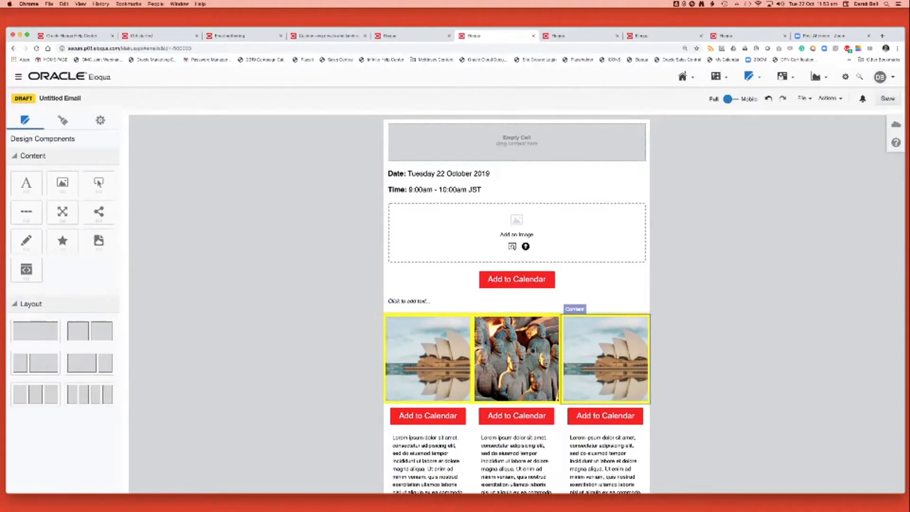
Set the email's default text typeface to Helvetica and its default text colour to grey #777878, then check the body text.
left_click(63, 120)
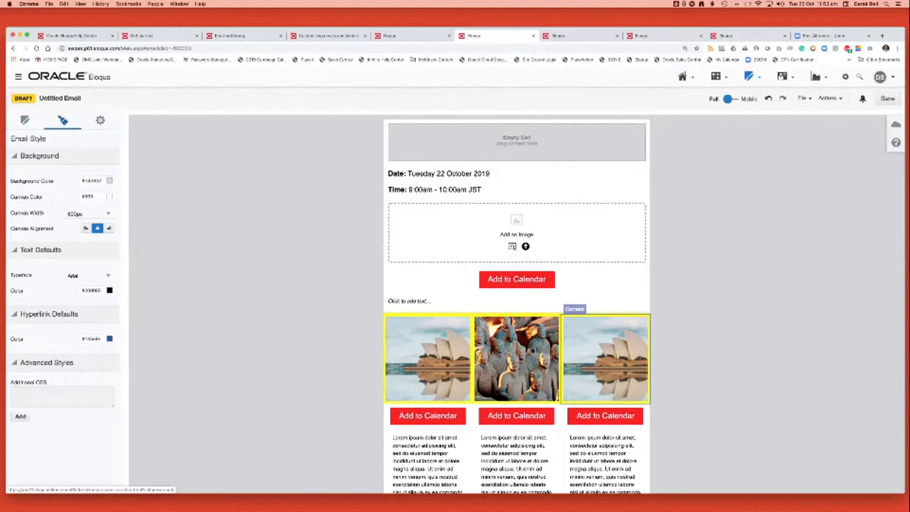
left_click(89, 275)
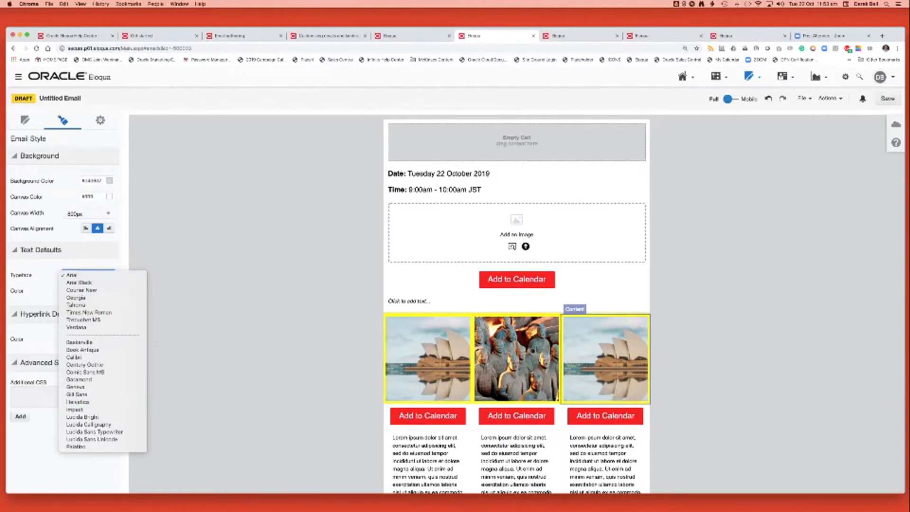
left_click(78, 402)
left_click(110, 290)
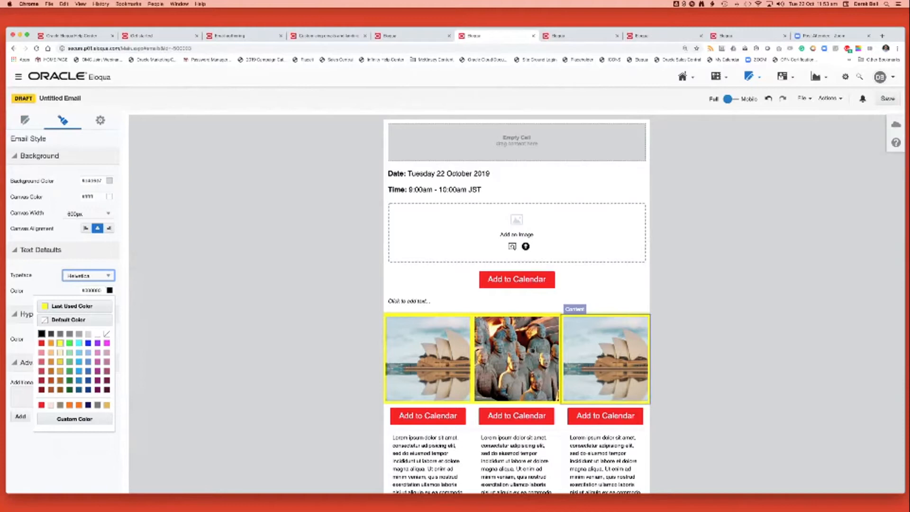
left_click(97, 404)
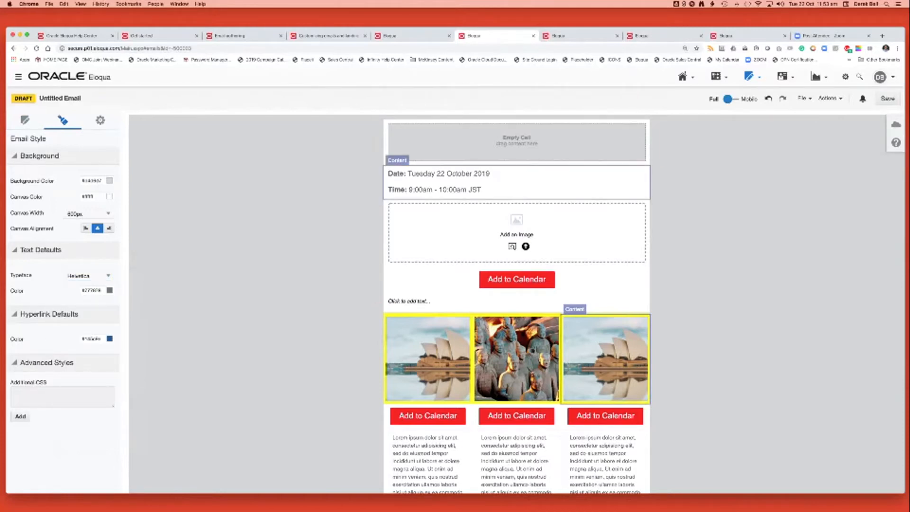
scroll(517, 303, "down", 5)
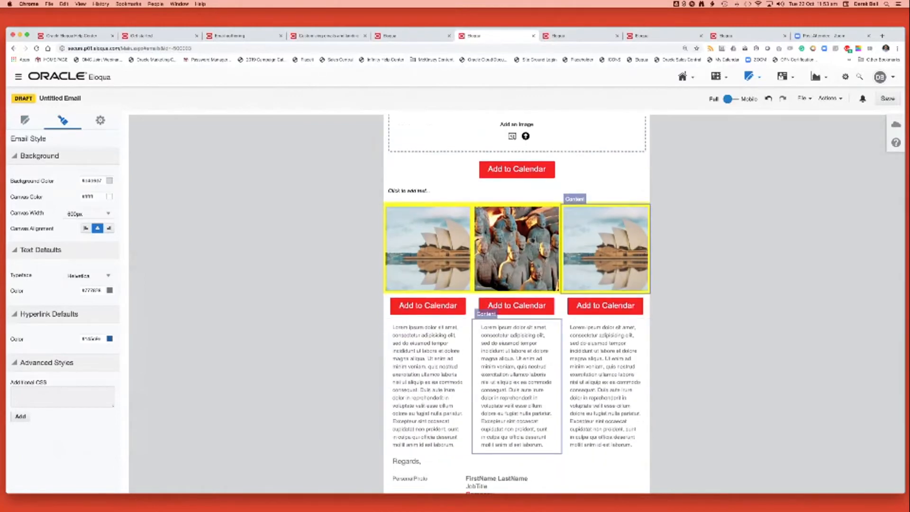
scroll(517, 284, "down", 5)
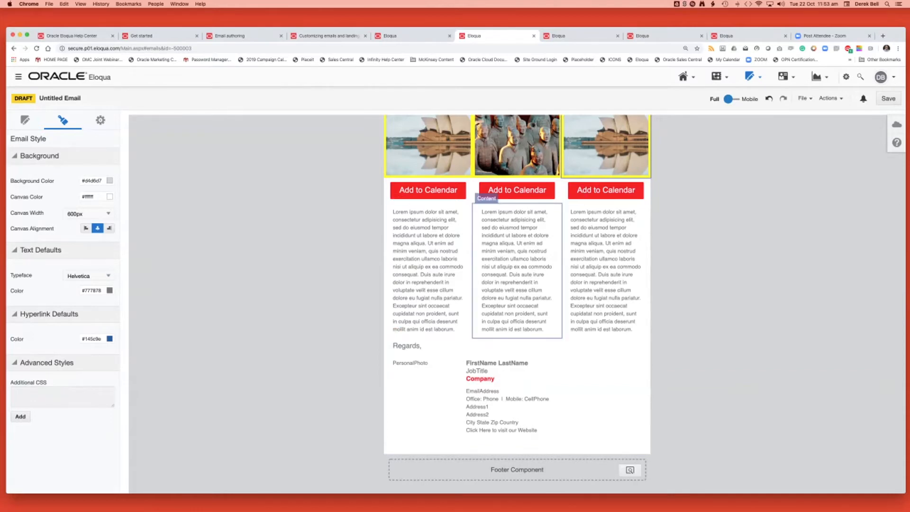
scroll(517, 304, "up", 5)
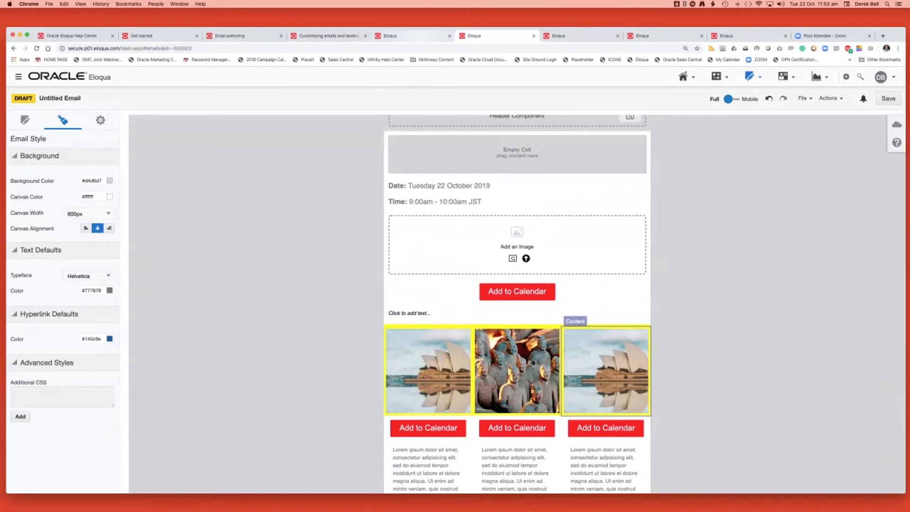
Create another email from the MarketingCube-branded design template, leaving its subject line, email group and preview text blank.
left_click(417, 36)
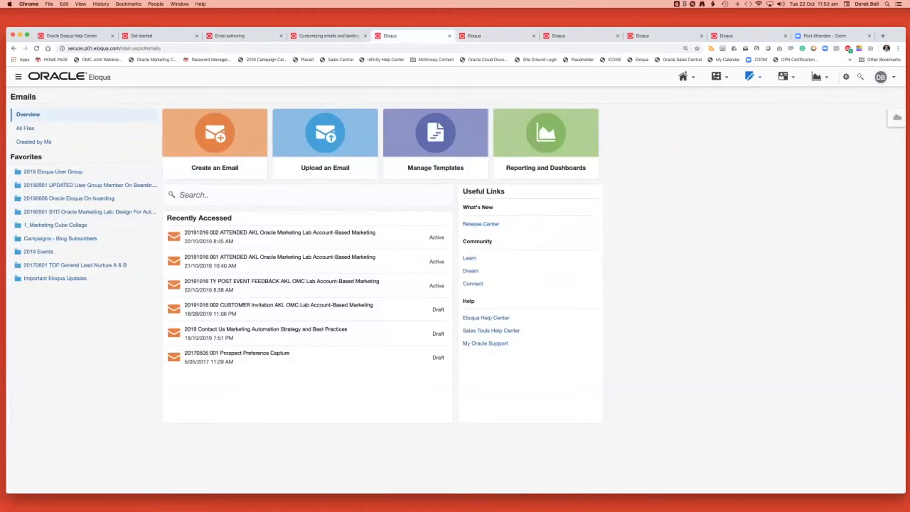
left_click(215, 144)
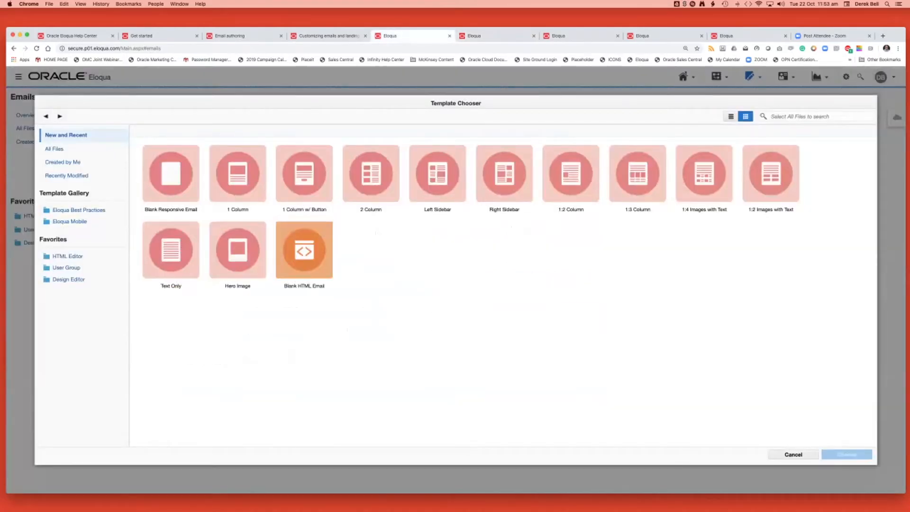
double_click(437, 255)
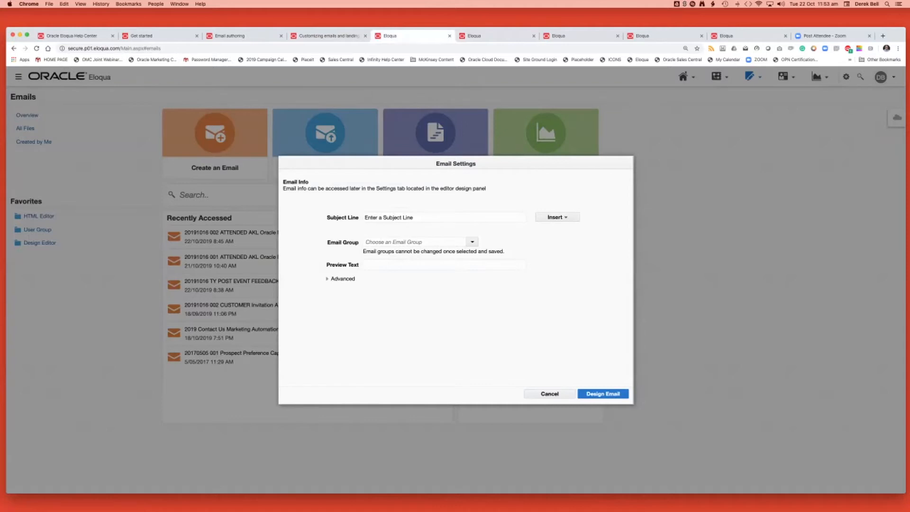
left_click(602, 394)
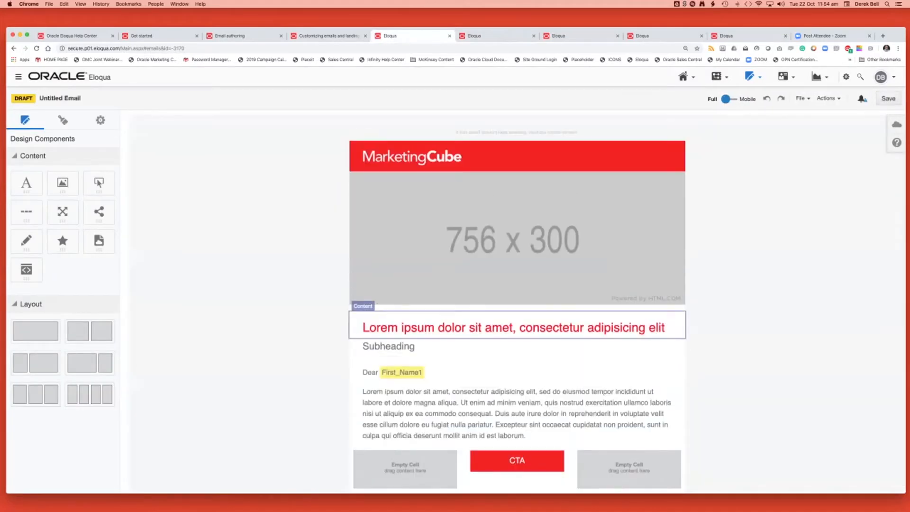
Add "28 point" in front of the red Lorem ipsum heading below the hero image.
left_click(514, 327)
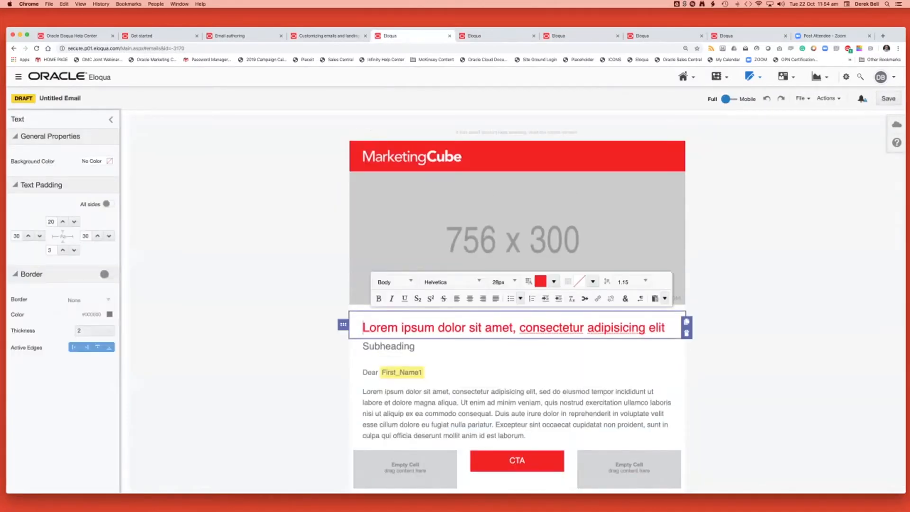
type("28 poimn")
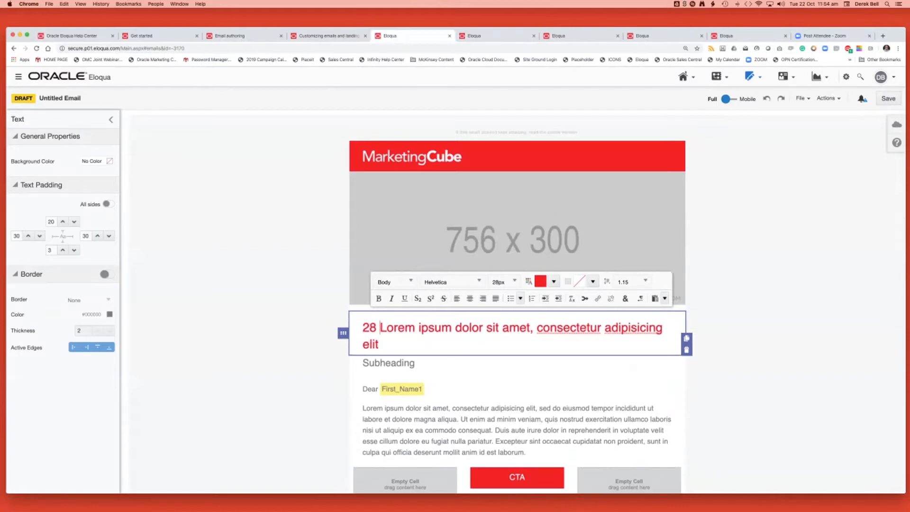
key("BackSpace")
key("BackSpace")
key("BackSpace")
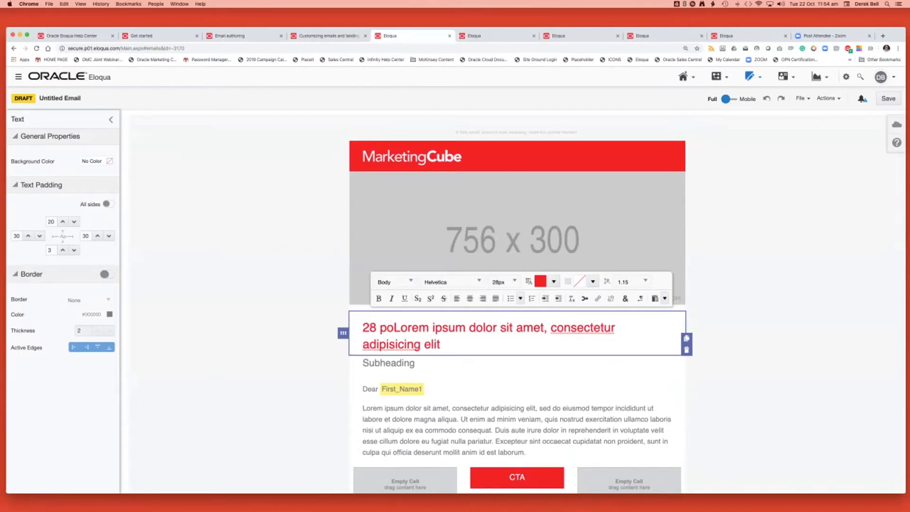
type("int")
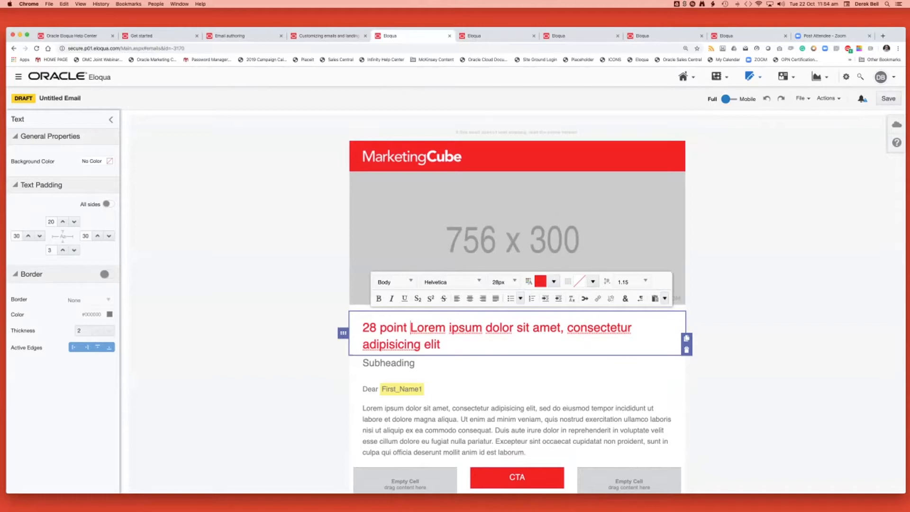
left_click(285, 353)
Add "22 point" in front of the grey subheading and leave text editing.
left_click(364, 363)
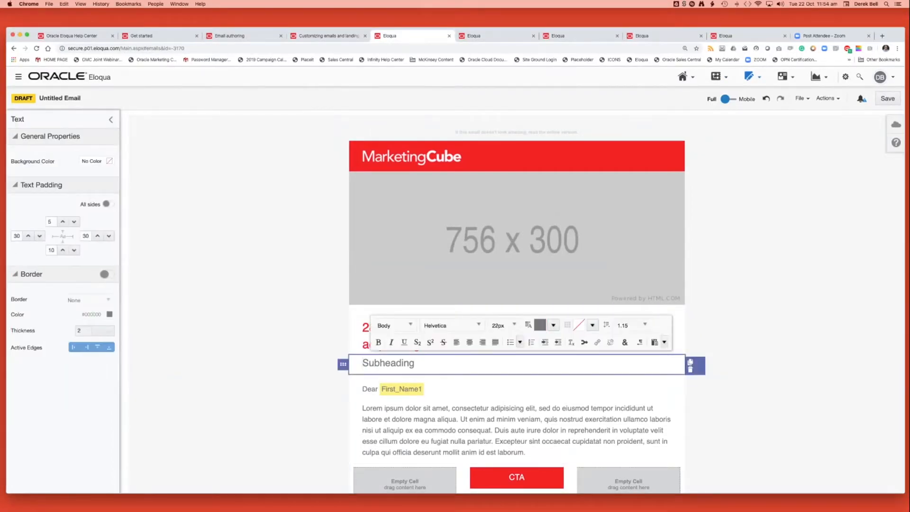
type("22 po")
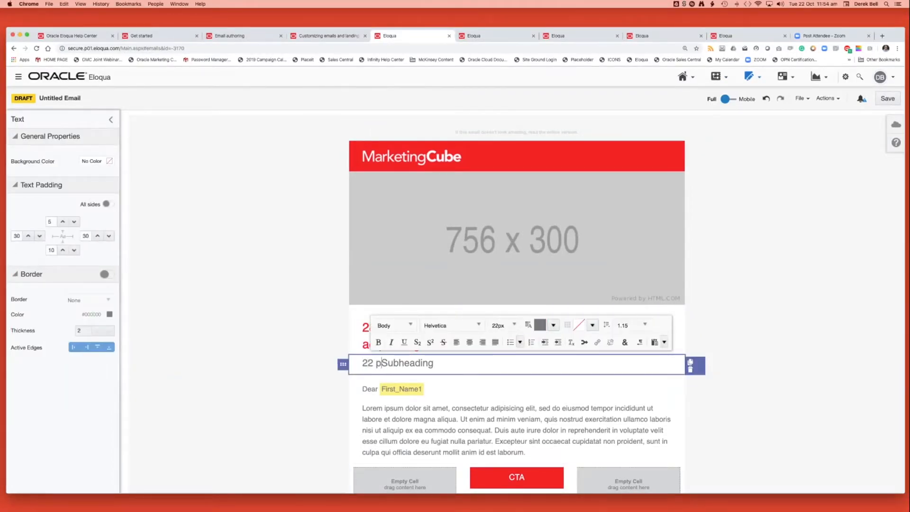
type("int")
left_click(758, 331)
scroll(517, 303, "down", 2)
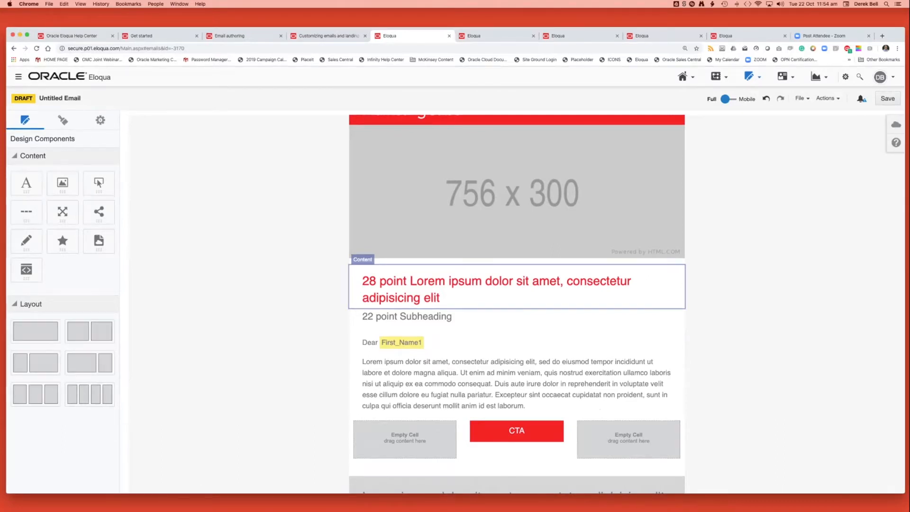
left_click(496, 286)
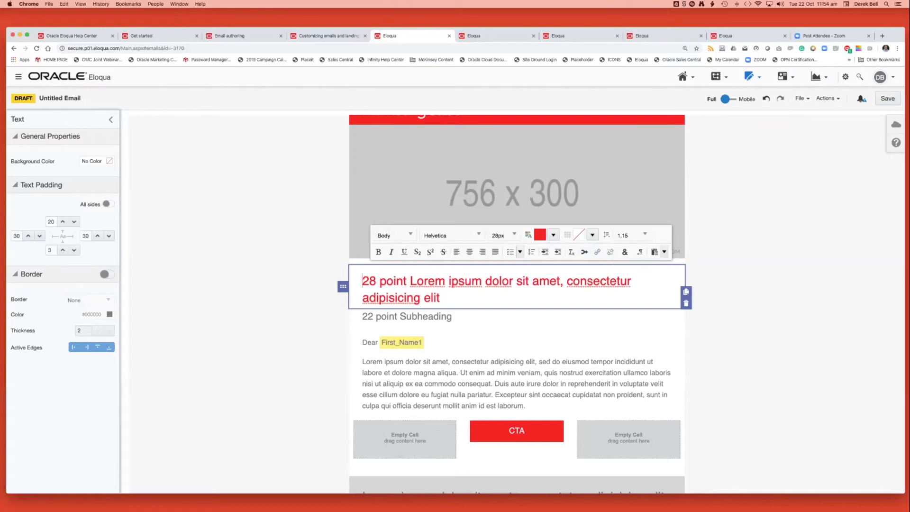
key("Escape")
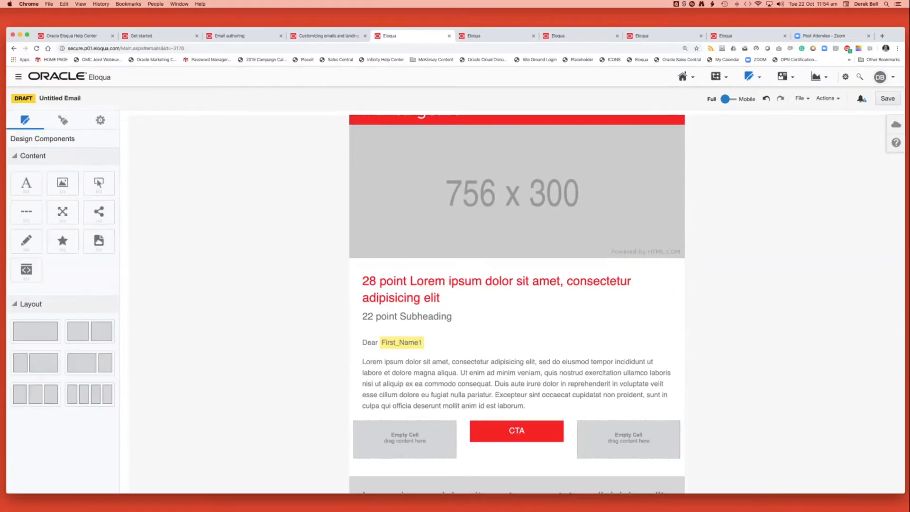
Open the email settings and review the available email groups without choosing one.
left_click(100, 120)
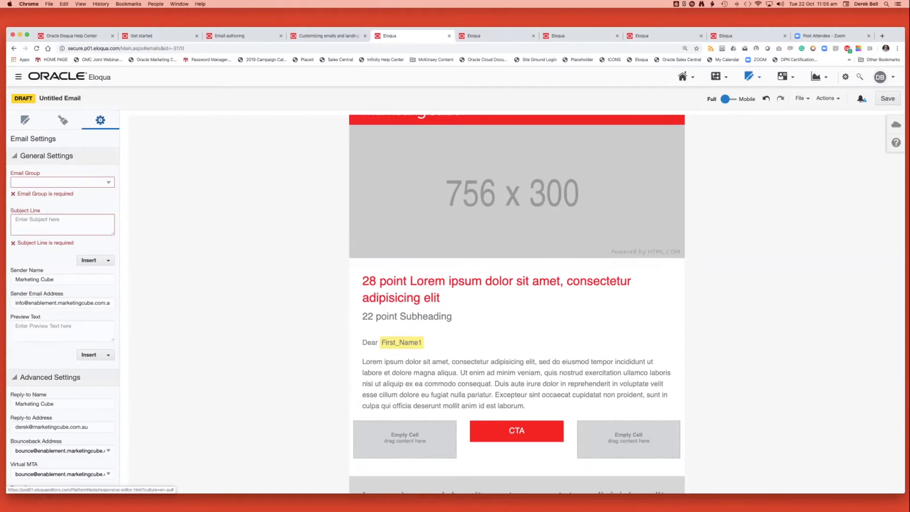
left_click(62, 182)
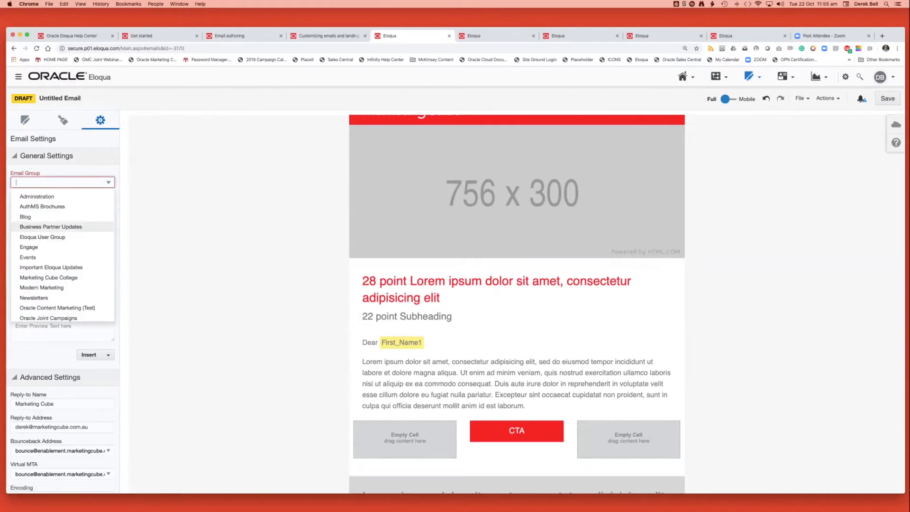
left_click(147, 223)
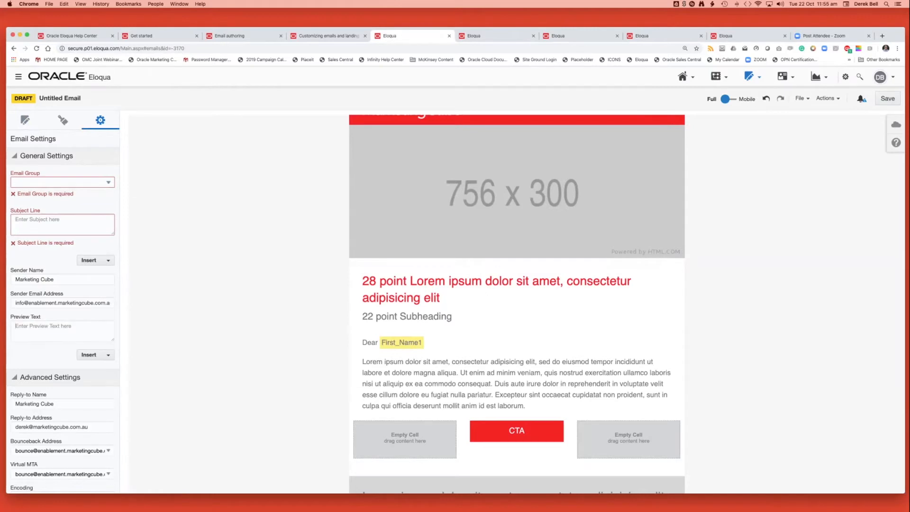
Build the subject line from the First_Name1 field merge followed by ", your details have arrived".
left_click(95, 260)
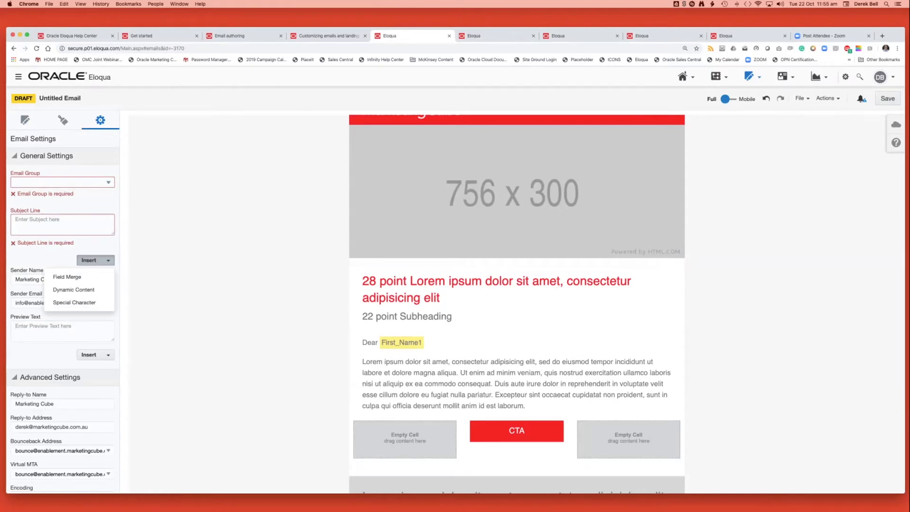
left_click(67, 276)
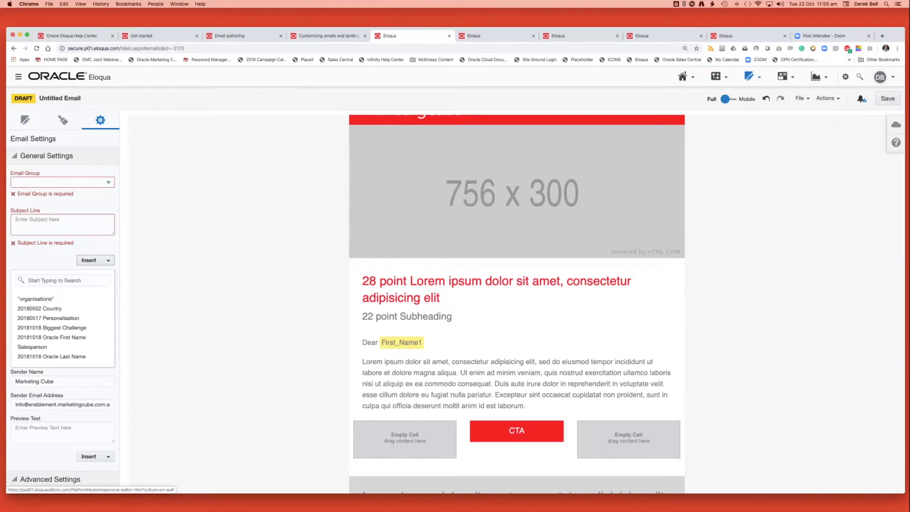
left_click(63, 280)
type("first")
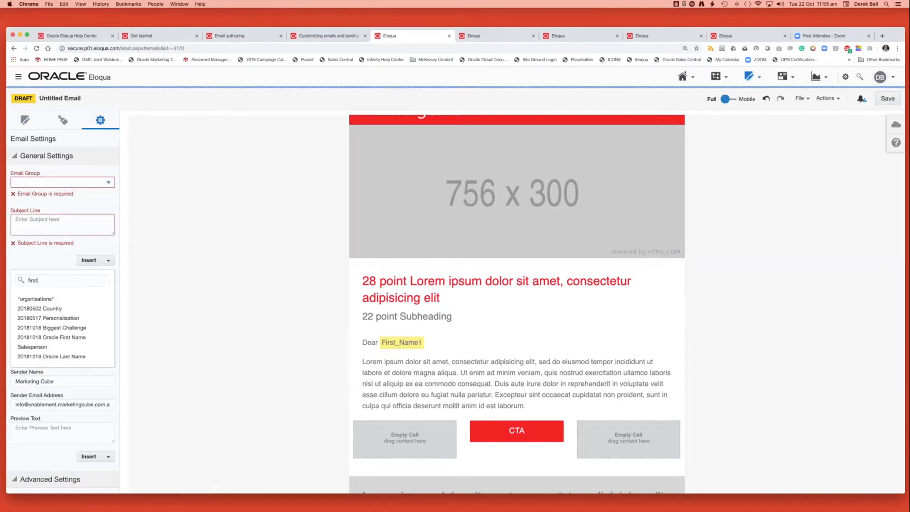
left_click(30, 346)
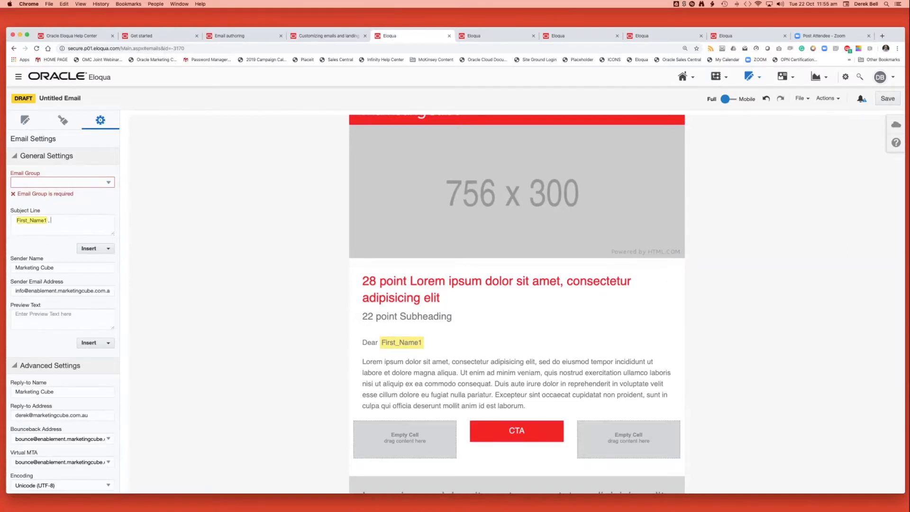
type(", your details")
type(" have arrived")
type("asdfasdfasdf")
Enlarge the preview text box and fill it with the Lorem ipsum placeholder paragraph, replacing the trial text "asdfasdfasdf".
left_click_drag(113, 327, 112, 378)
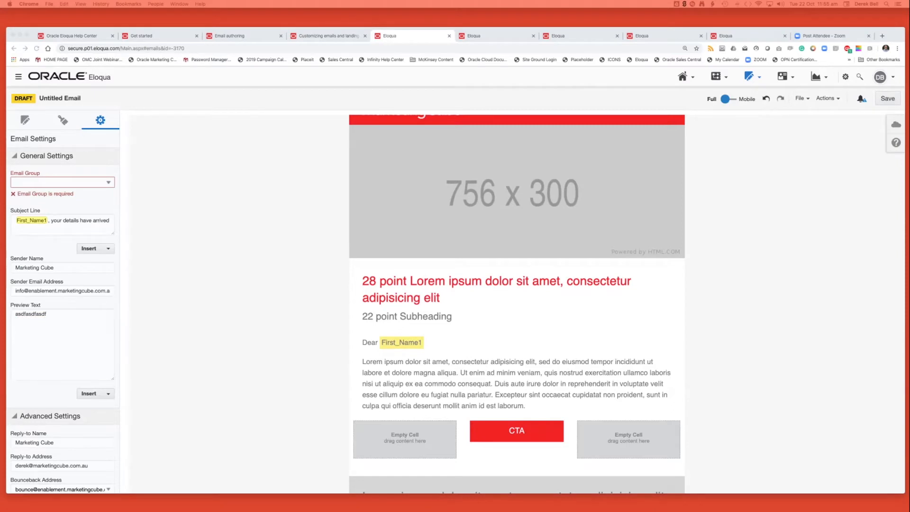
key("super+a")
type("Lorem ipsum dolor sit amet, consectetur adipisicing elit, sed do eiusmod tempor incididunt ut labore et dolore magna aliqua. Ut enim ad minim veniam, quis nostrud exercitation ullamco laboris nisi ut aliquip ex ea commodo consequat. Duis aute irure dolor in reprehenderit in voluptate velit esse cillum dolore eu fugiat nulla pariatur. Excepteur sint occaecat cupidatat non proident, sunt in culpa qui officia deserunt mollit anim id est laborum.")
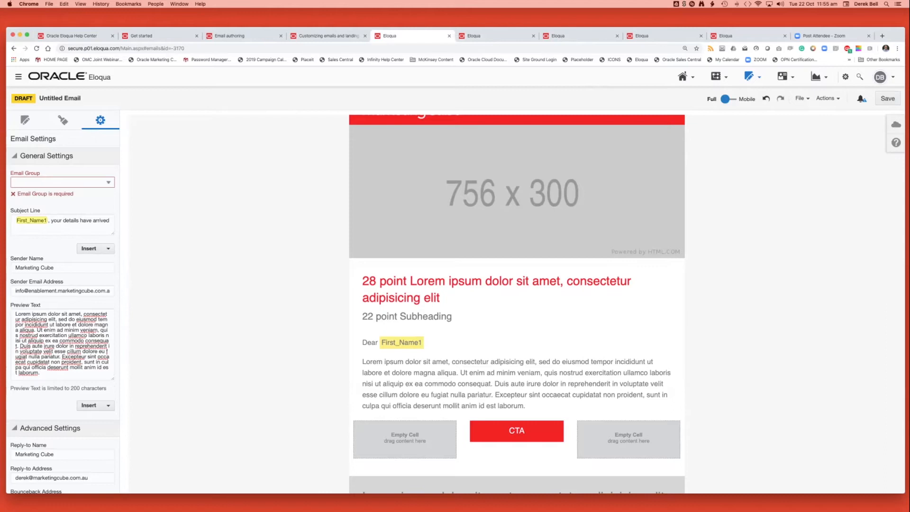
Collapse the advanced settings and tracking settings sections of the email settings.
scroll(63, 309, "down", 5)
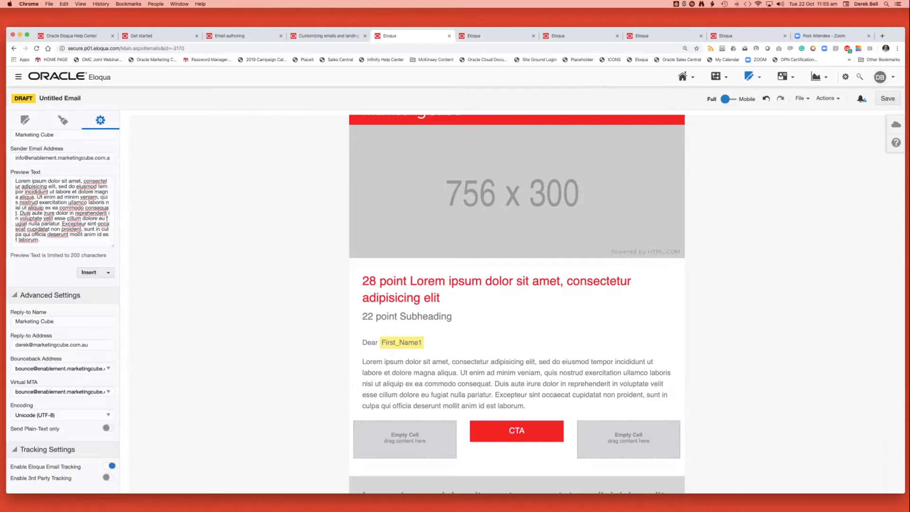
left_click(14, 295)
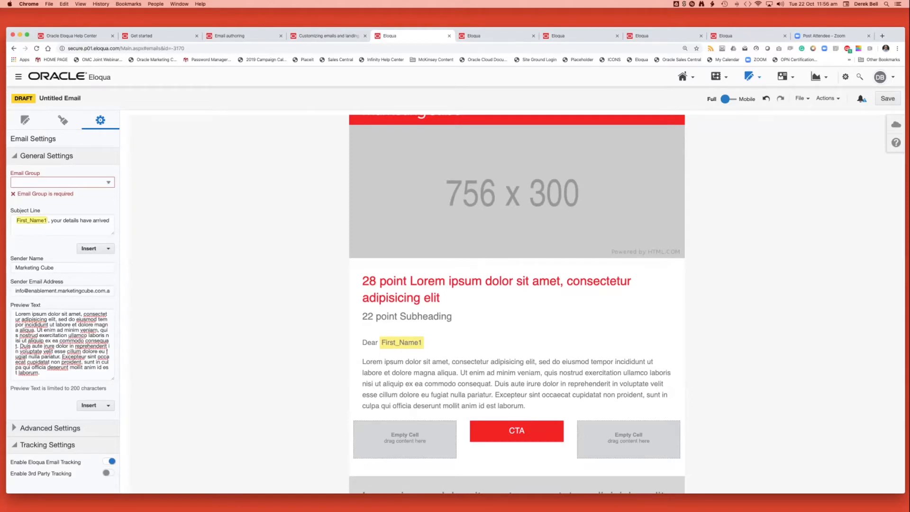
left_click(14, 445)
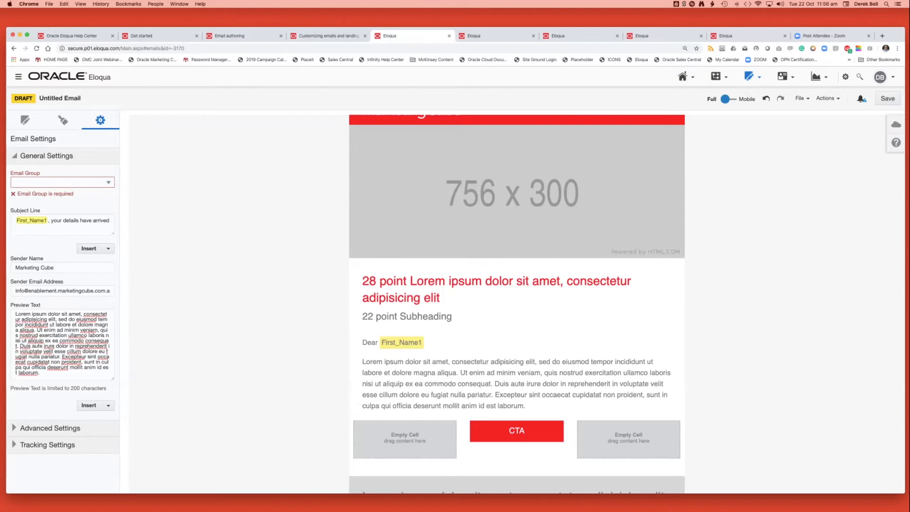
Preview the email's mobile layout and look through its content blocks.
left_click(728, 99)
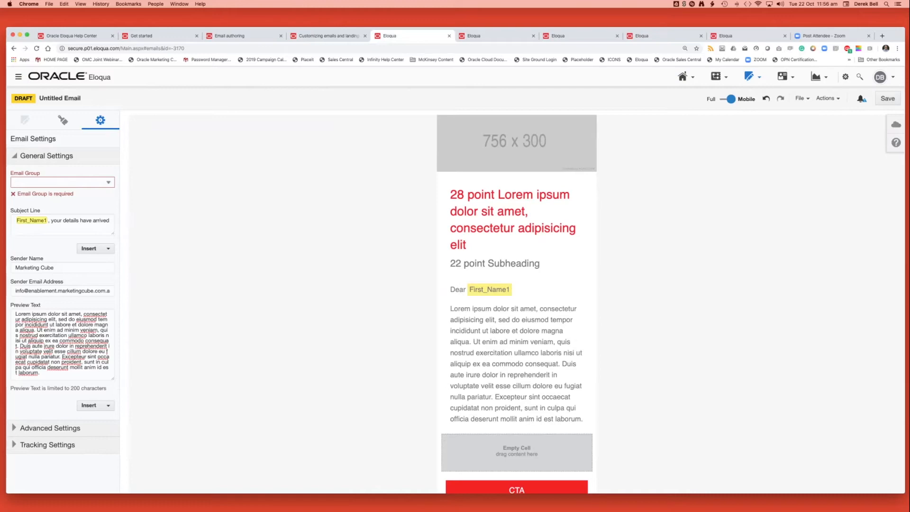
scroll(517, 303, "down", 10)
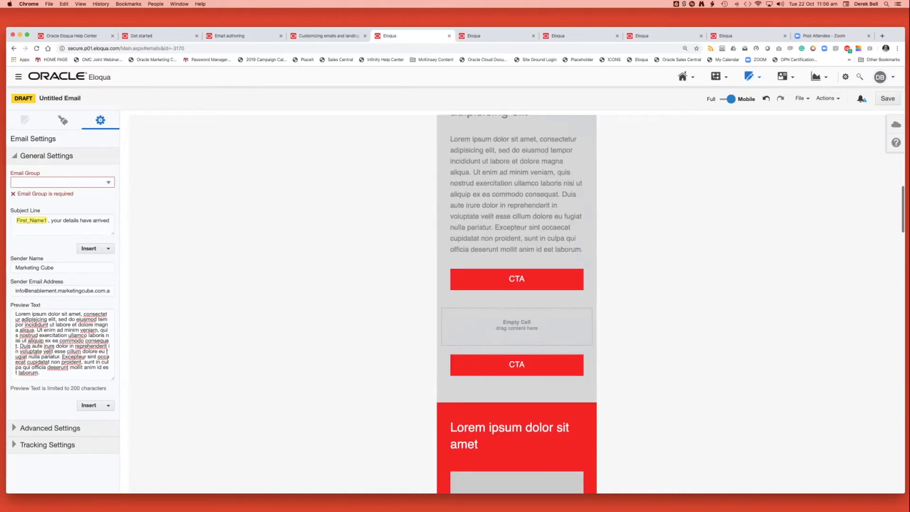
scroll(516, 303, "up", 10)
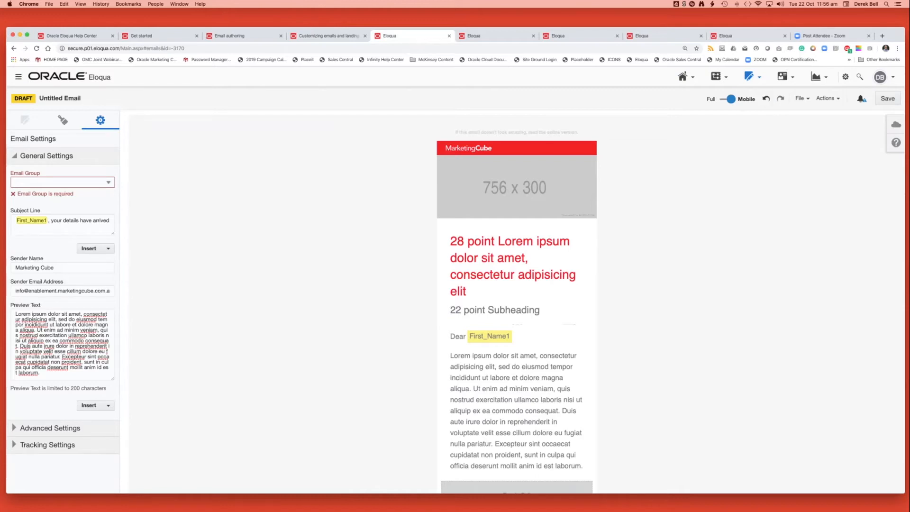
Return the email to the full desktop layout and review the file and action commands offered for the untitled draft.
left_click(728, 99)
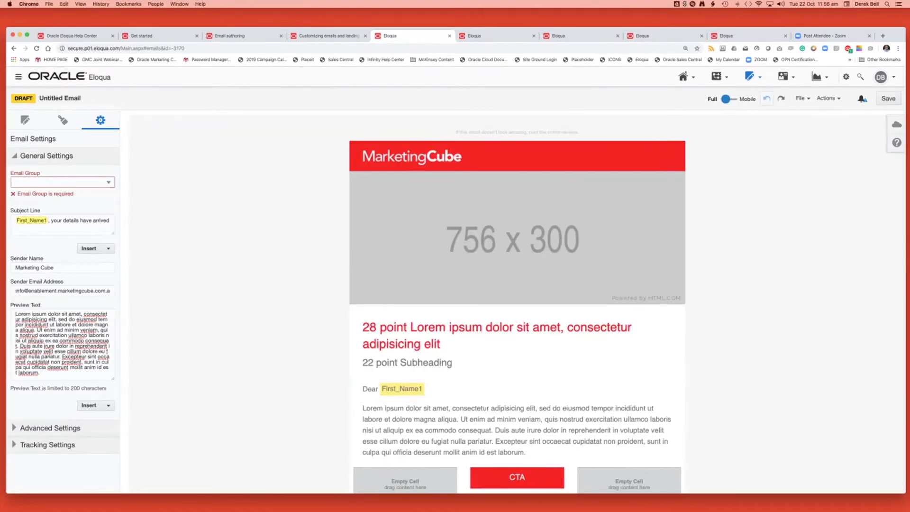
left_click(802, 98)
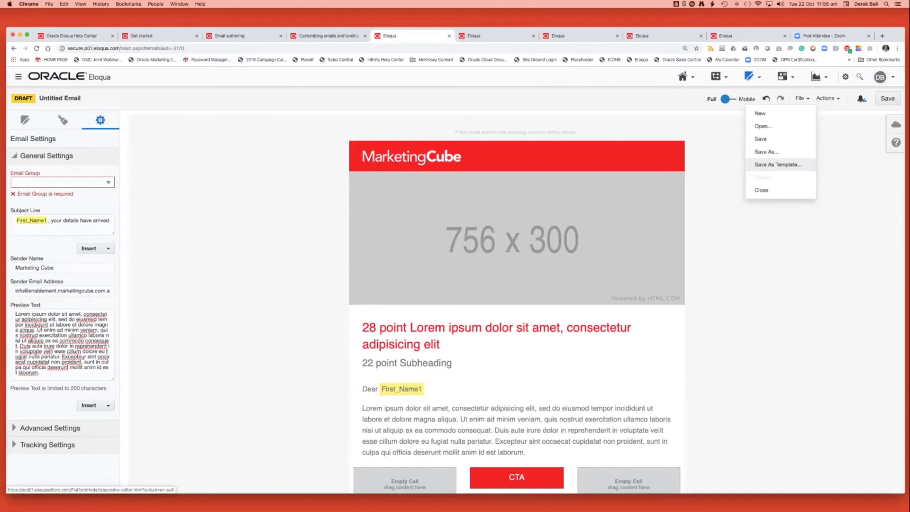
left_click(720, 159)
left_click(827, 98)
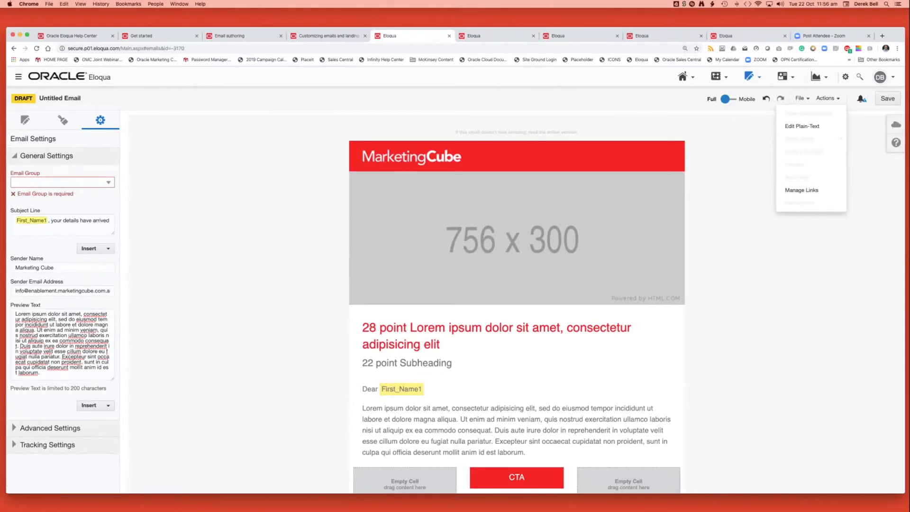
mouse_move(749, 77)
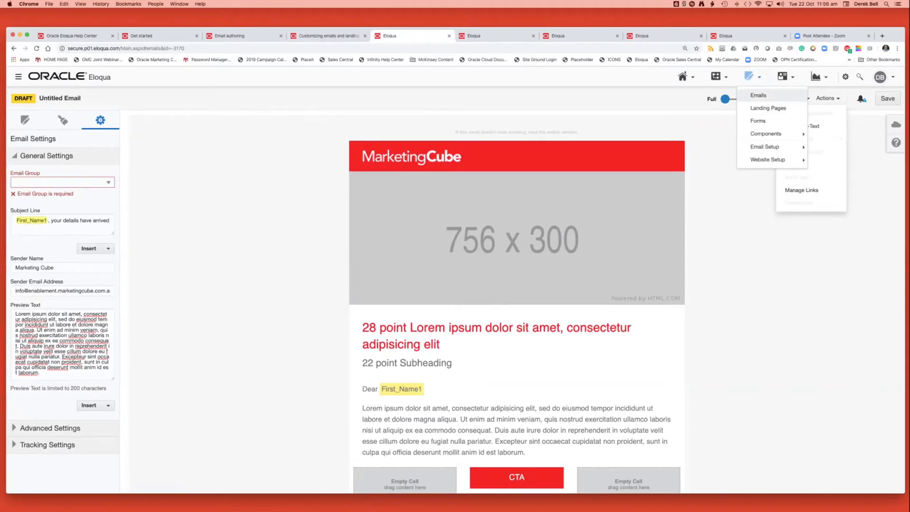
left_click(759, 95)
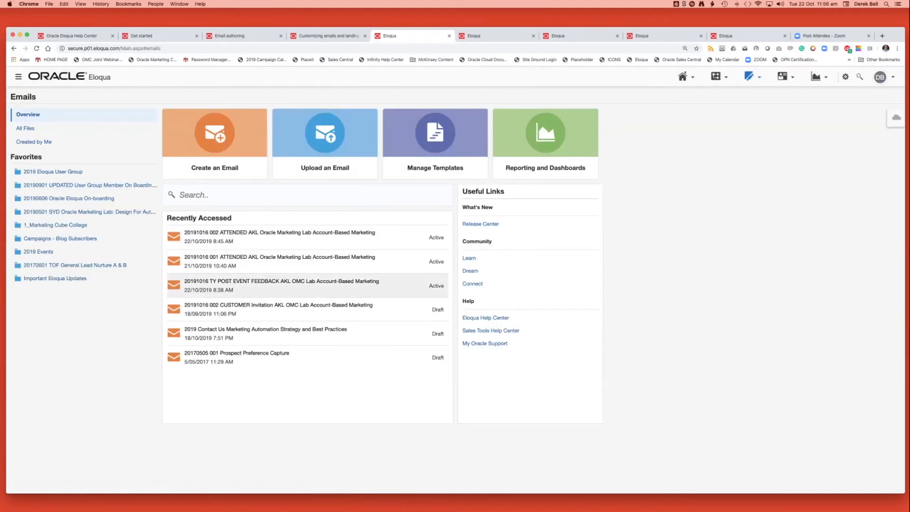
left_click(279, 237)
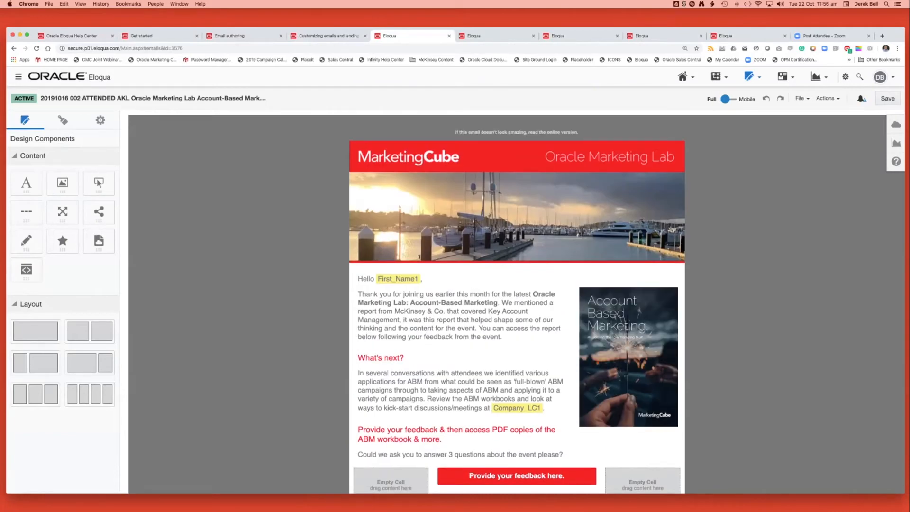
Open the test-send dialog for the active email and look through the recent email addresses available as test recipients.
left_click(827, 98)
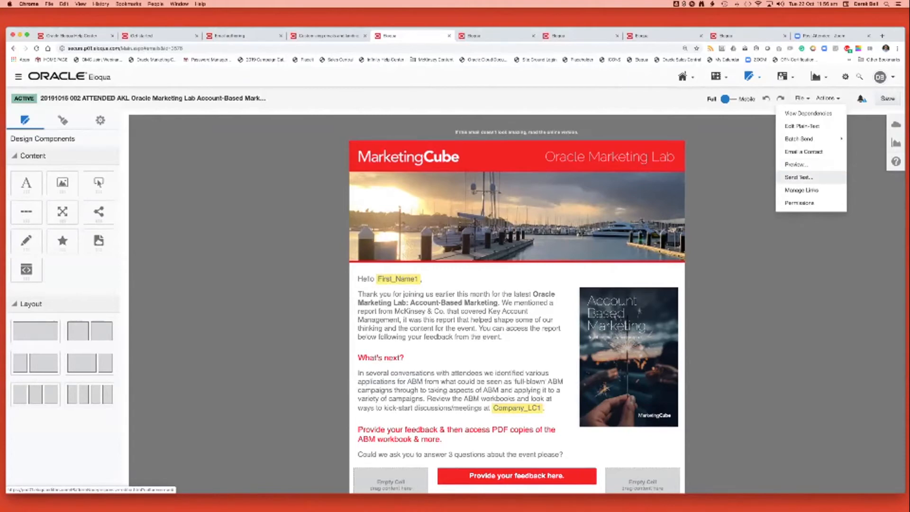
left_click(799, 177)
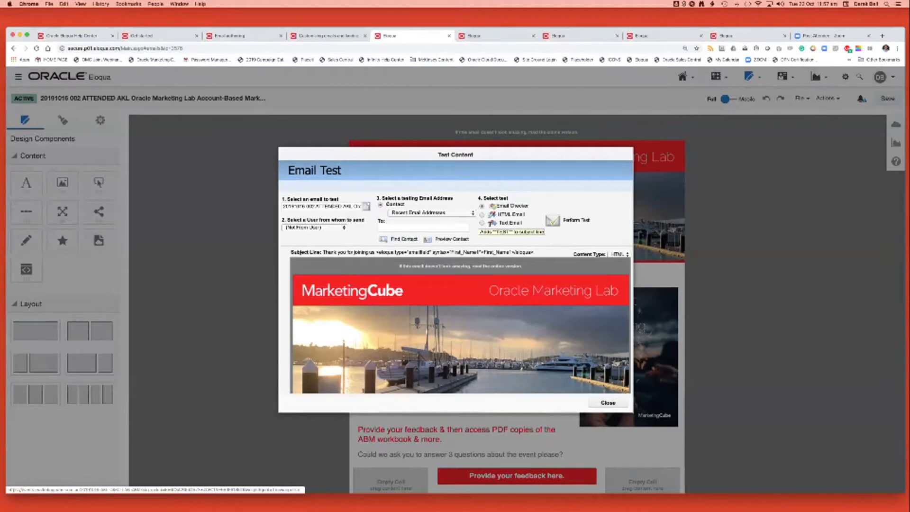
left_click(430, 212)
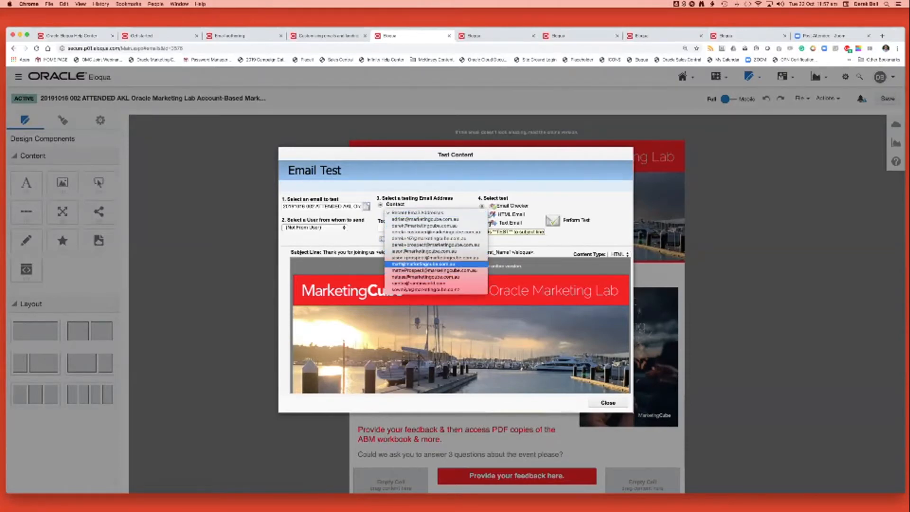
key("Escape")
Try entering the trial text "fdsdfgsdf" as the test recipient and clear the field again.
left_click(423, 228)
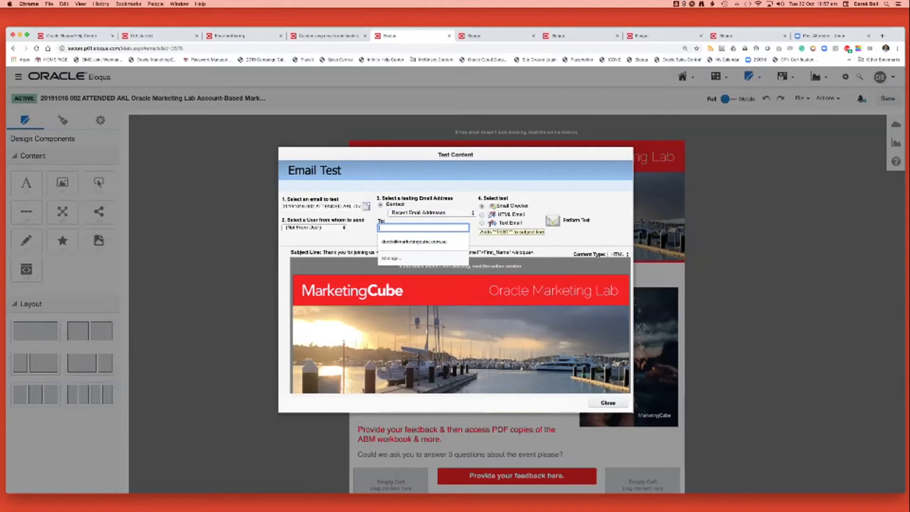
type("fdsdfgsdf")
key("super+a")
key("BackSpace")
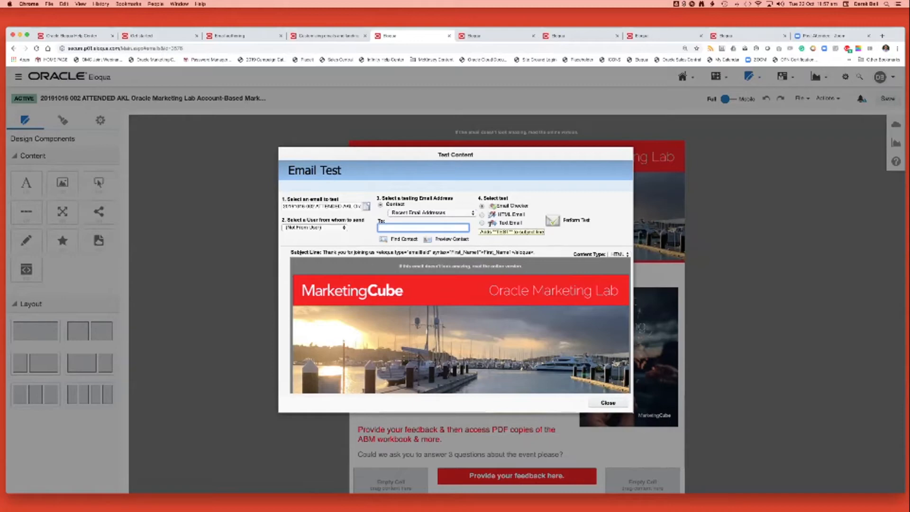
Choose HTML Email as the test type and close the email test without performing it.
left_click(482, 214)
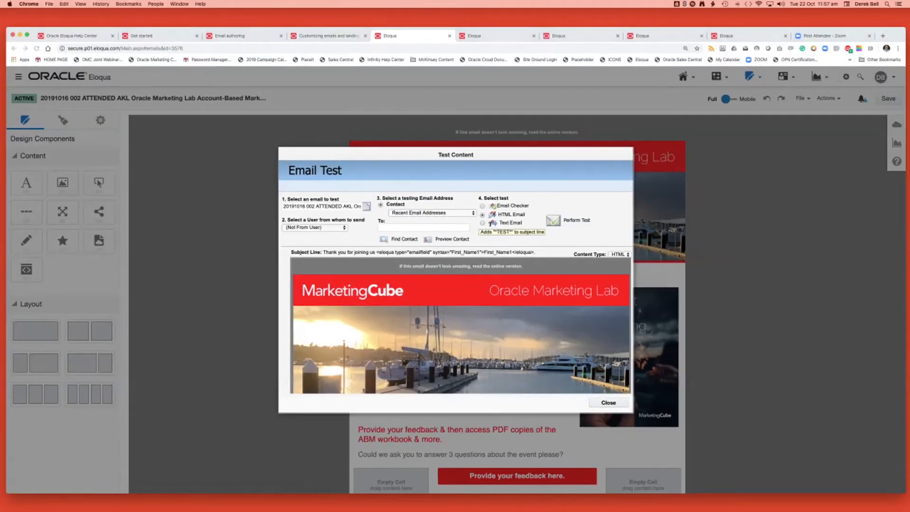
left_click(608, 403)
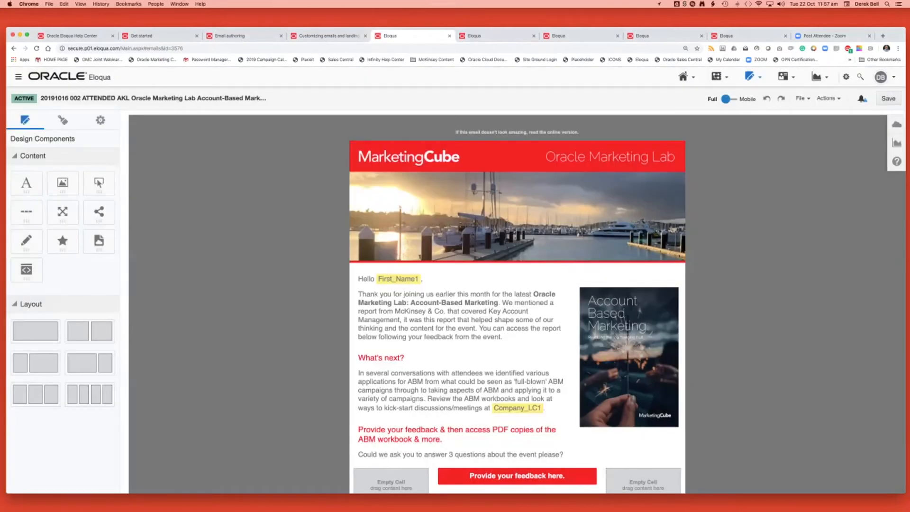
Return to the Emails overview and switch from the browser to another open application.
left_click(751, 76)
left_click(755, 95)
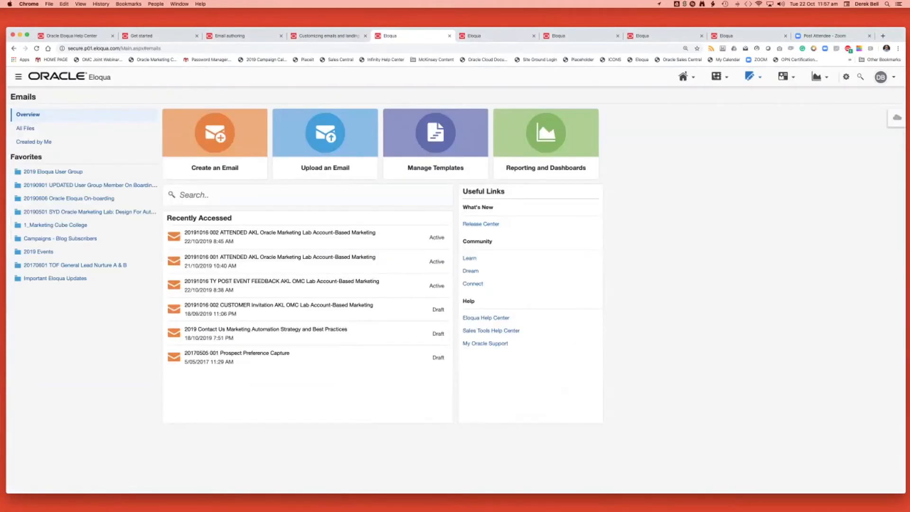
key("super+Tab")
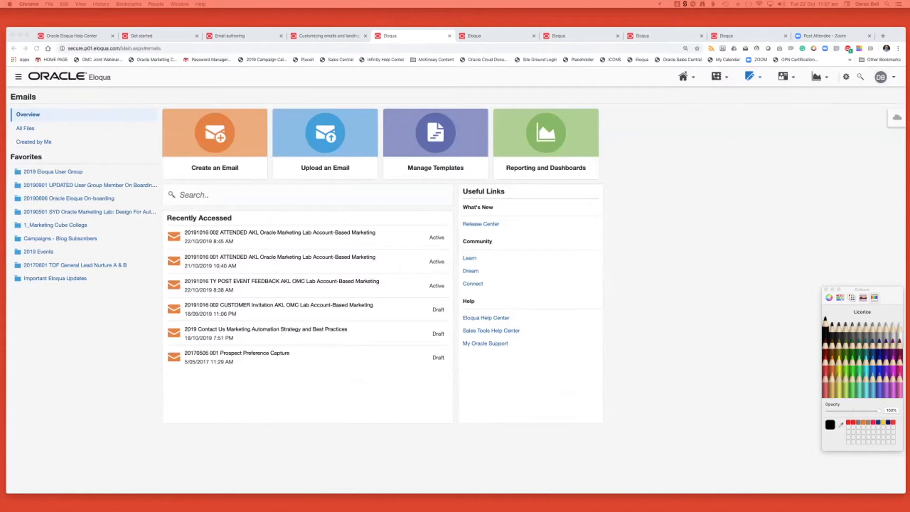